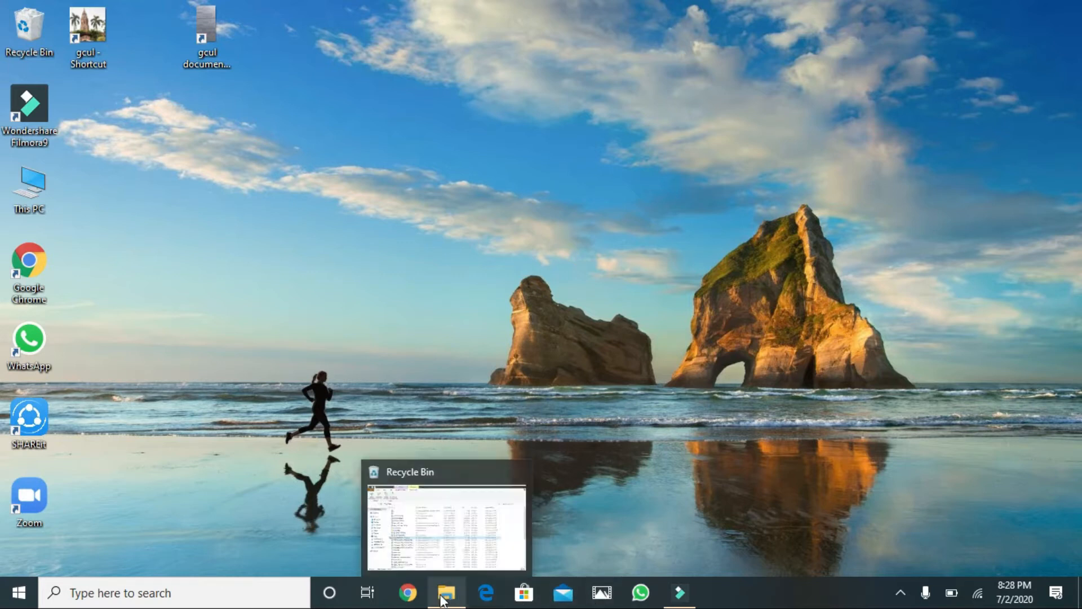
# Step: Search Google for 'iiui' in Chrome to reach the iiu.edu.pk homepage
pyautogui.click(410, 595)
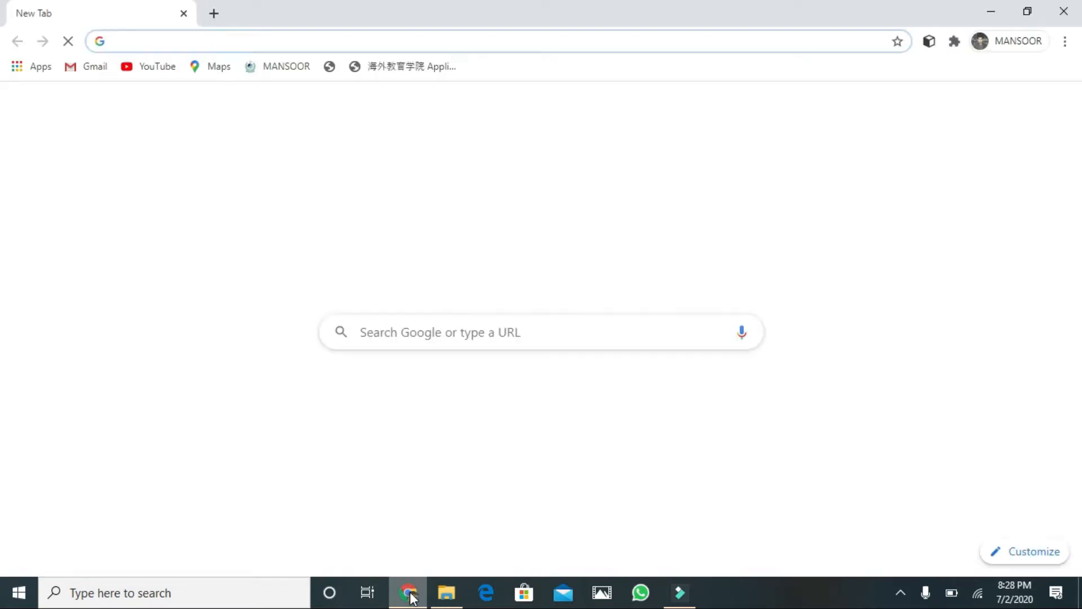
pyautogui.write('iiui')
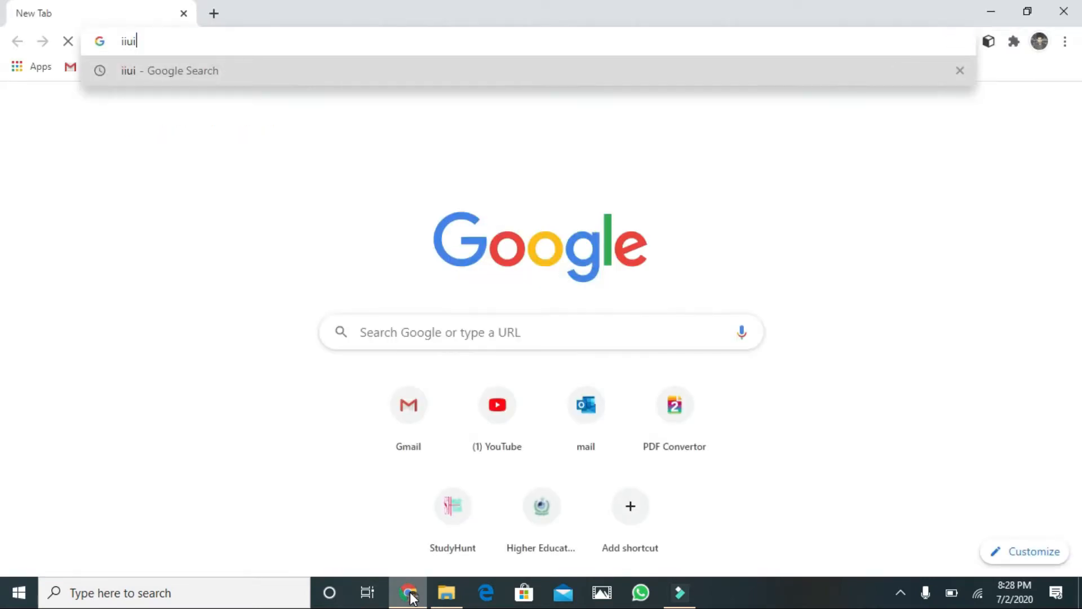
pyautogui.press('Return')
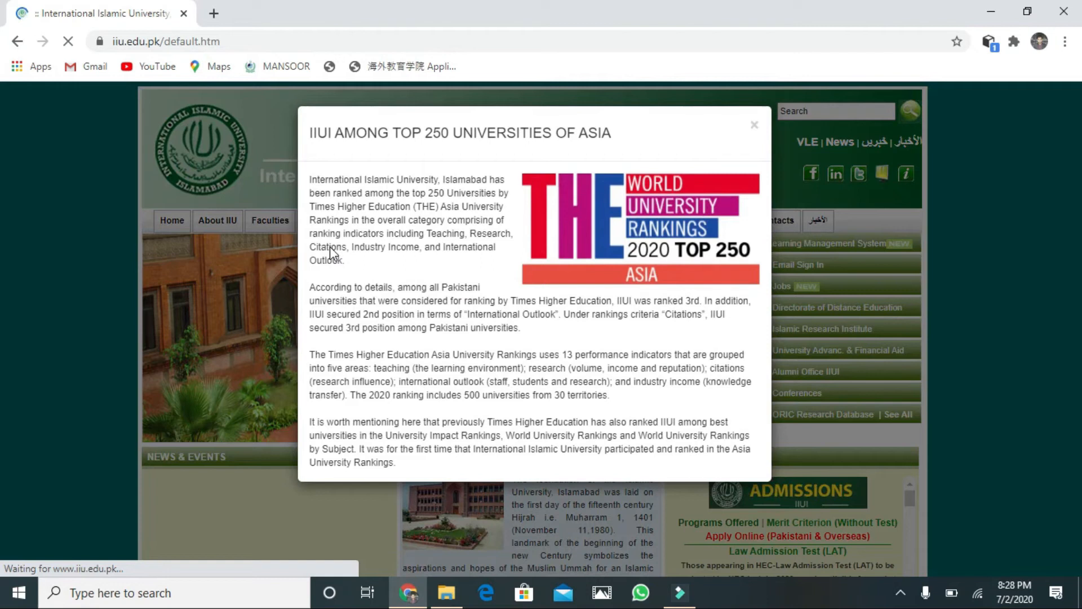
# Step: Close the rankings popup and open Apply Online (Pakistani & Overseas) under Admissions
pyautogui.click(755, 124)
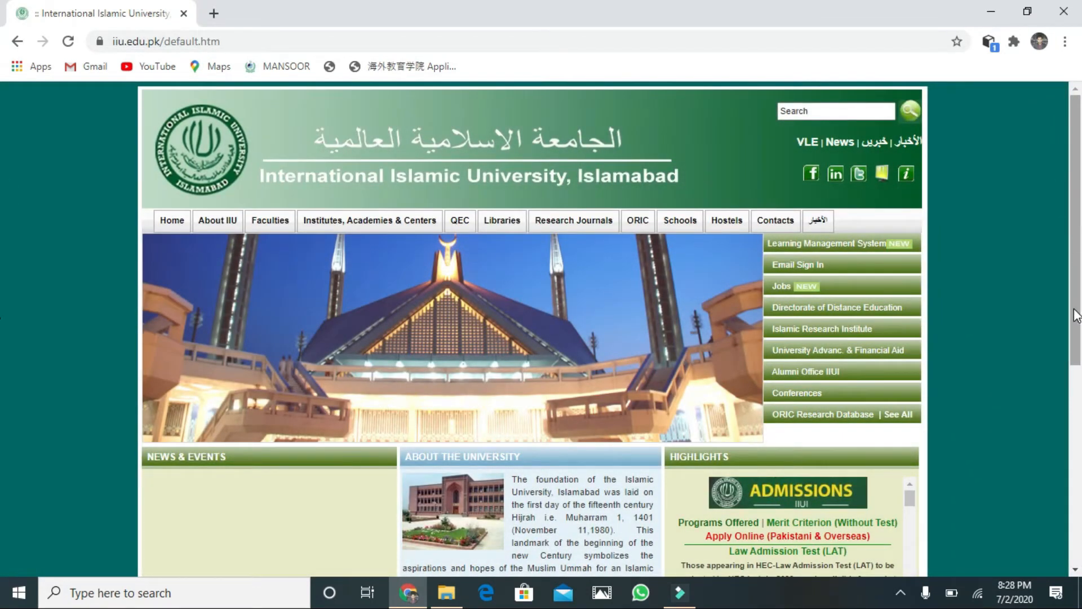
pyautogui.click(1074, 572)
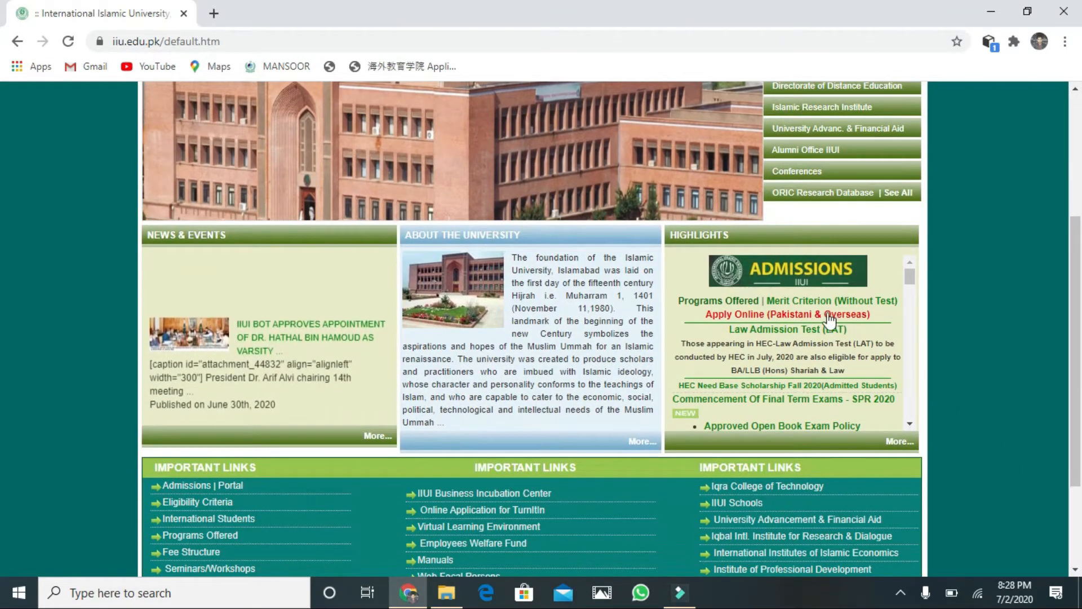
pyautogui.click(756, 315)
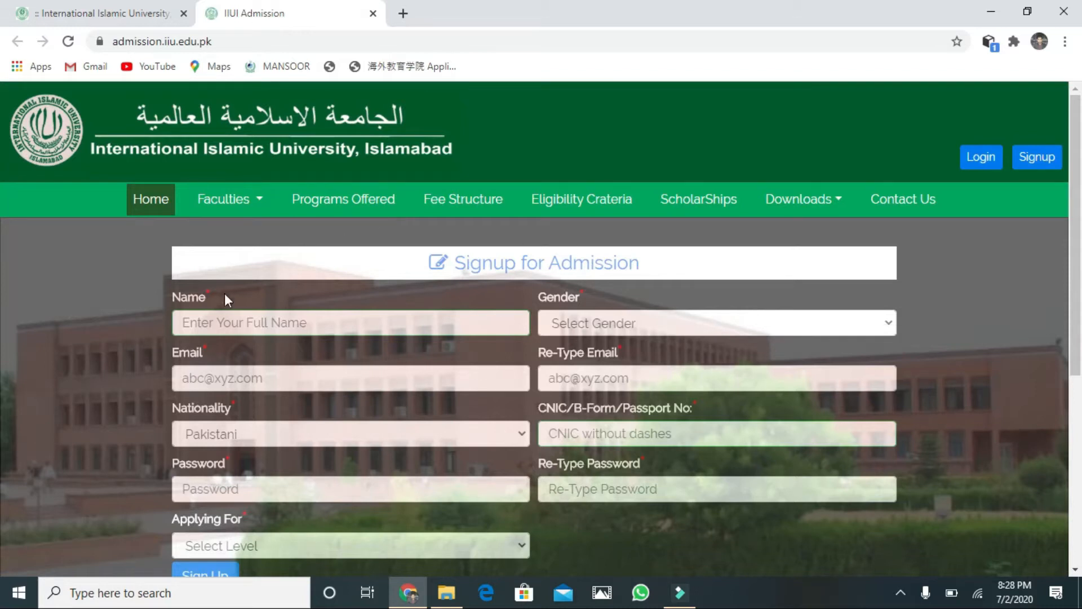
# Step: Enter 'aaaaa' as the applicant's name and set gender to Male
pyautogui.click(231, 314)
pyautogui.write('aaaaa')
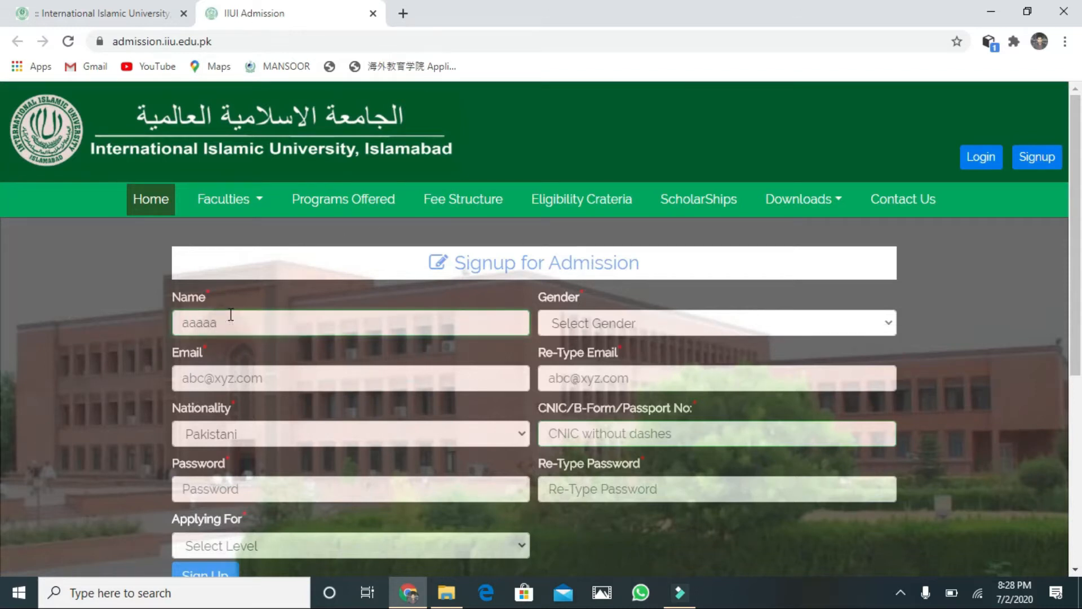
pyautogui.click(885, 320)
pyautogui.click(739, 377)
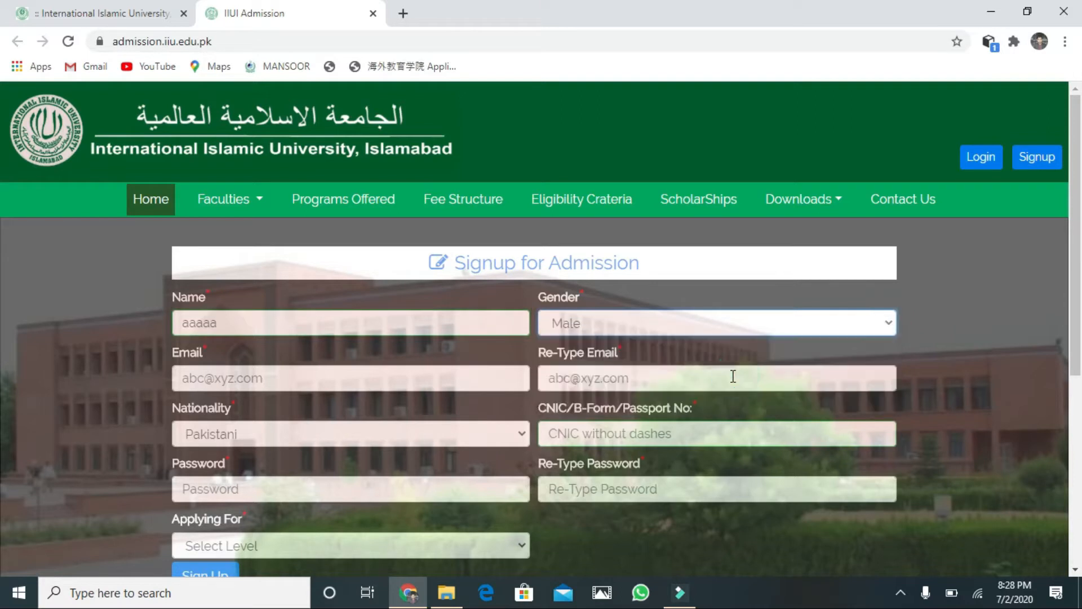
# Step: Fill in the saved e-mail address and retype it in Re-Type Email
pyautogui.click(371, 382)
pyautogui.write('digi')
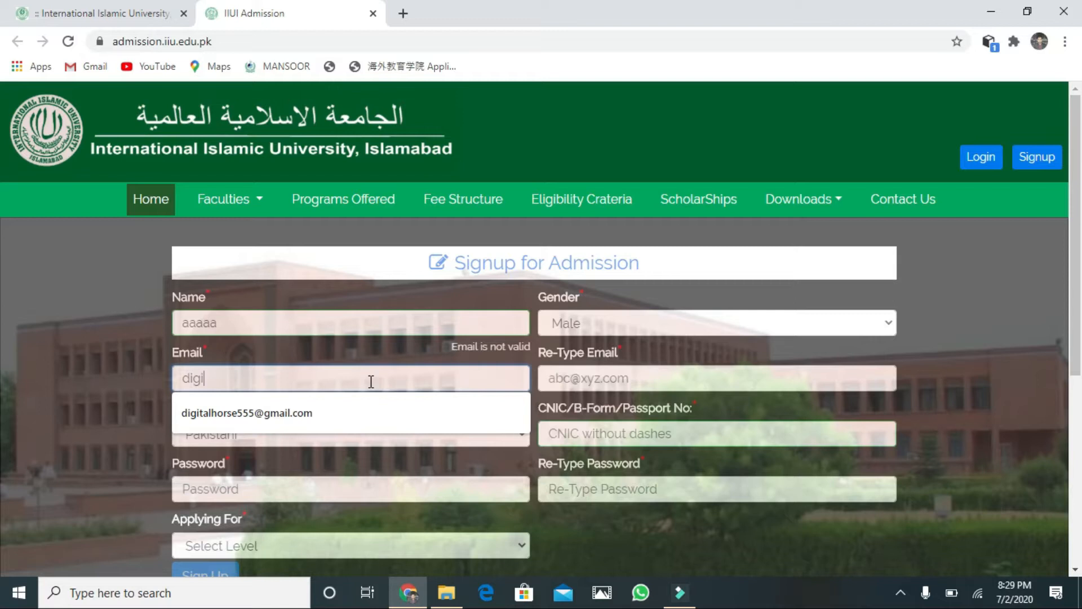
pyautogui.click(336, 404)
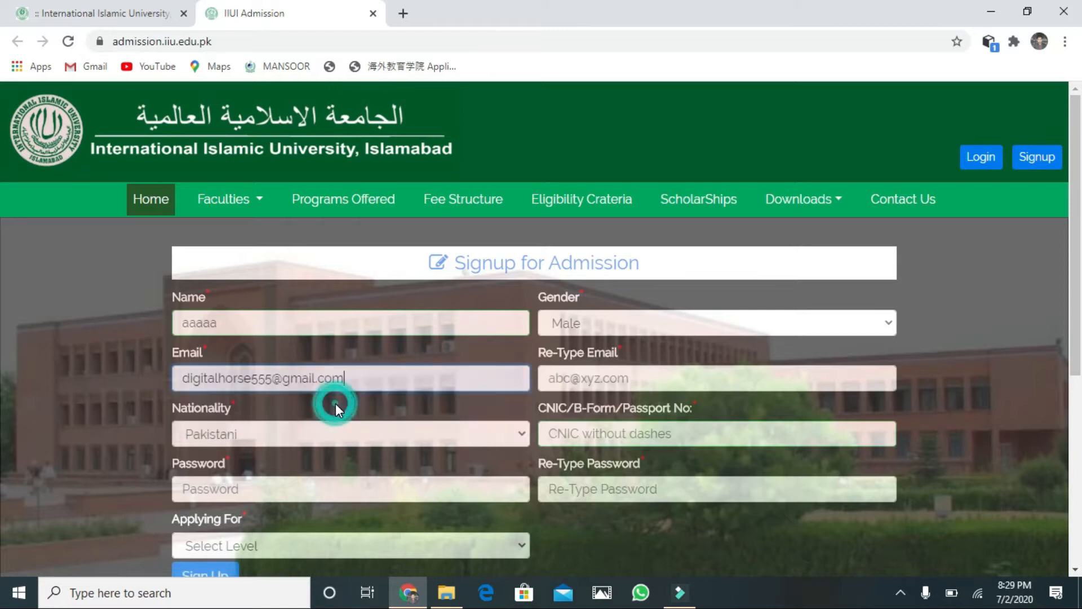
pyautogui.click(602, 373)
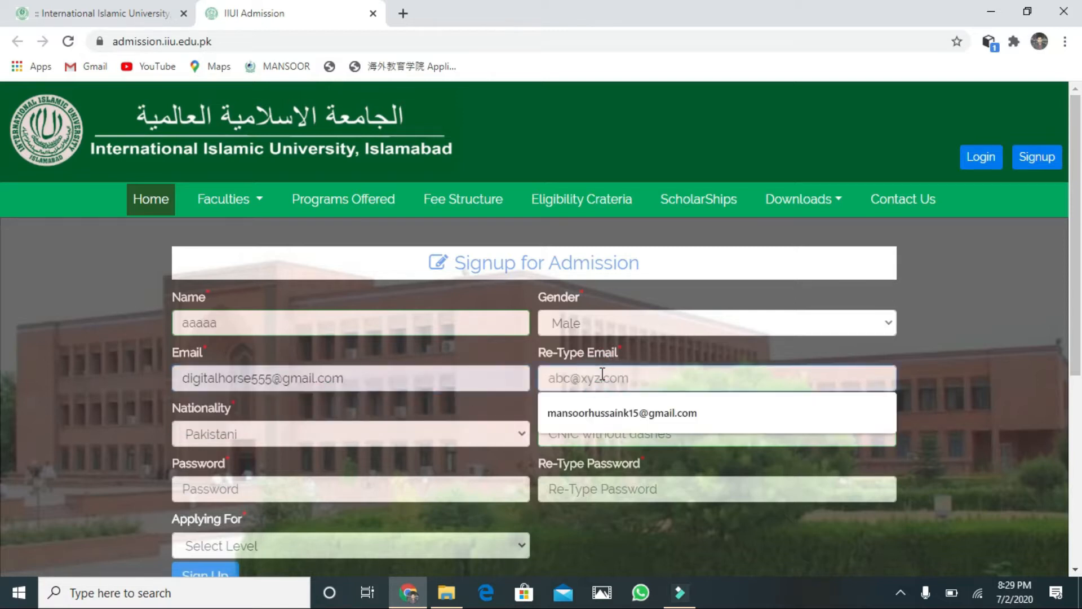
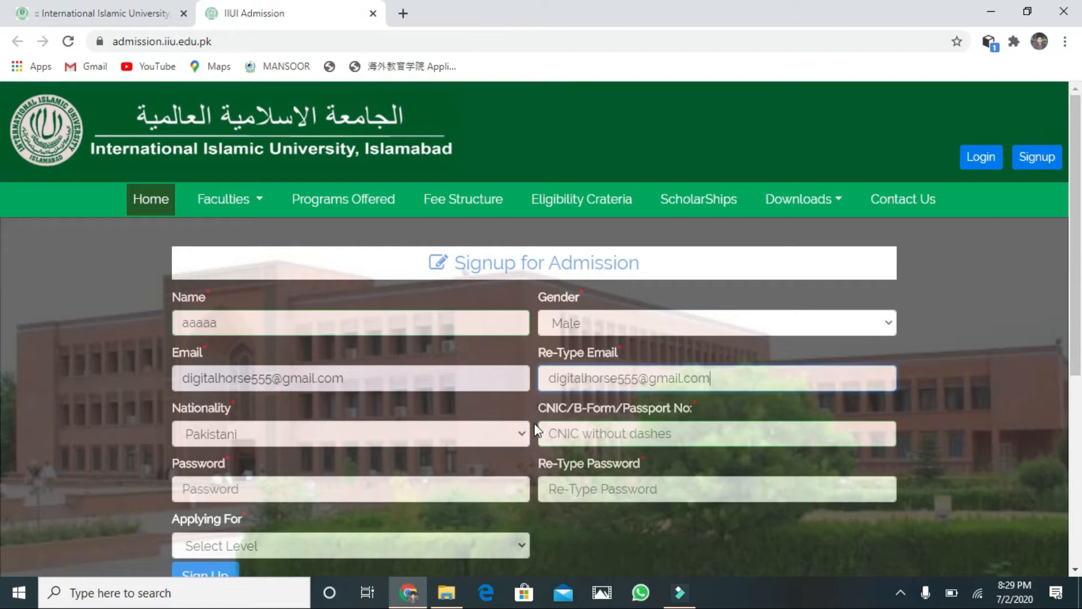
# Step: Set nationality to Pakistani and enter the applicant's CNIC number
pyautogui.click(522, 434)
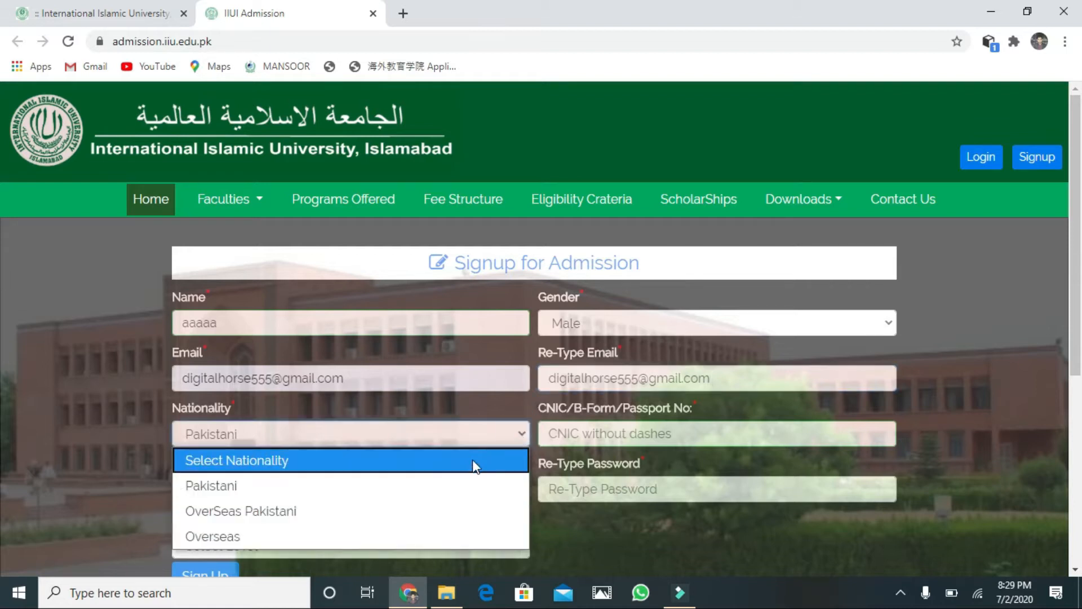
pyautogui.click(450, 486)
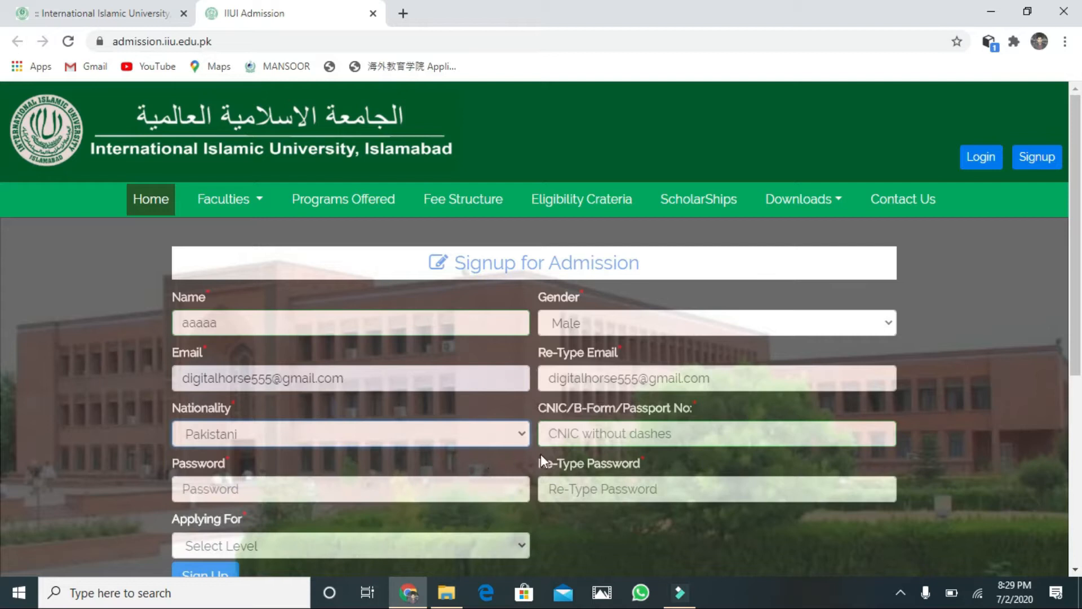
pyautogui.click(579, 432)
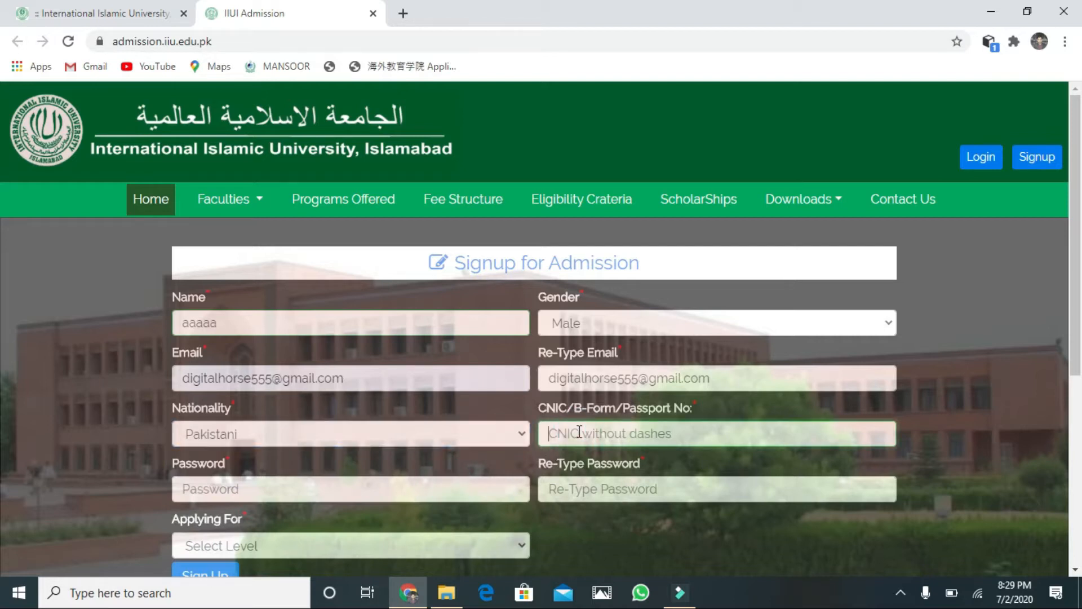
# Step: Enter the account password and retype it to confirm
pyautogui.click(459, 484)
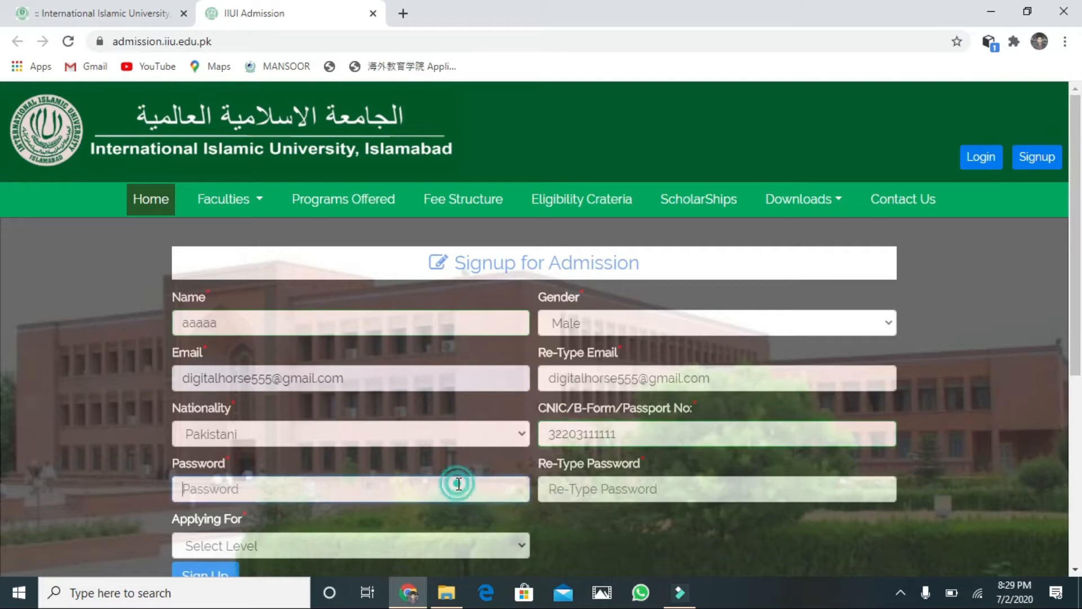
pyautogui.write('••')
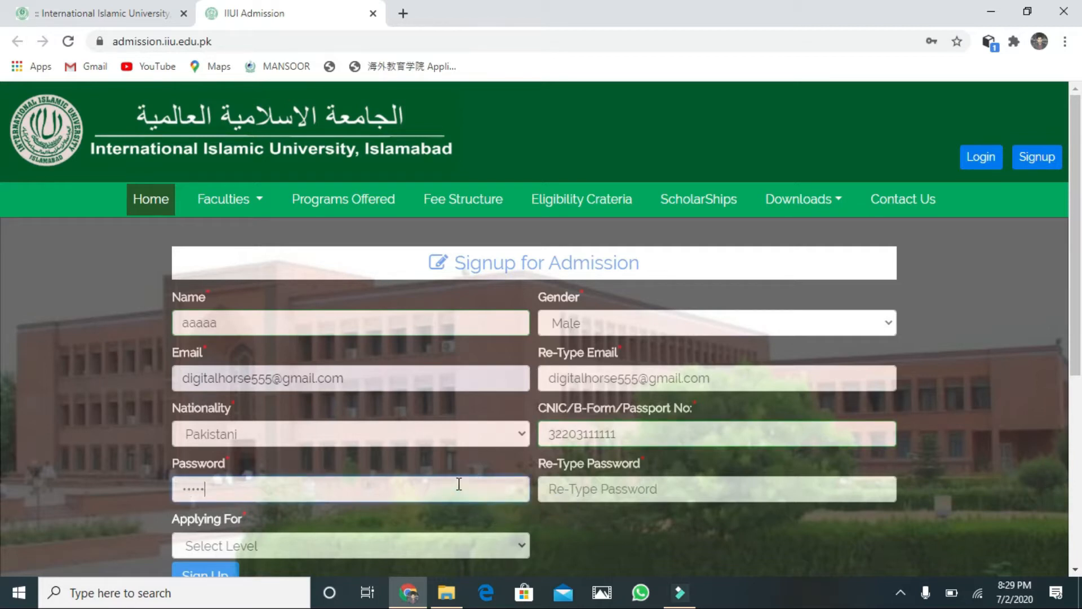
pyautogui.write('••••••')
pyautogui.click(605, 490)
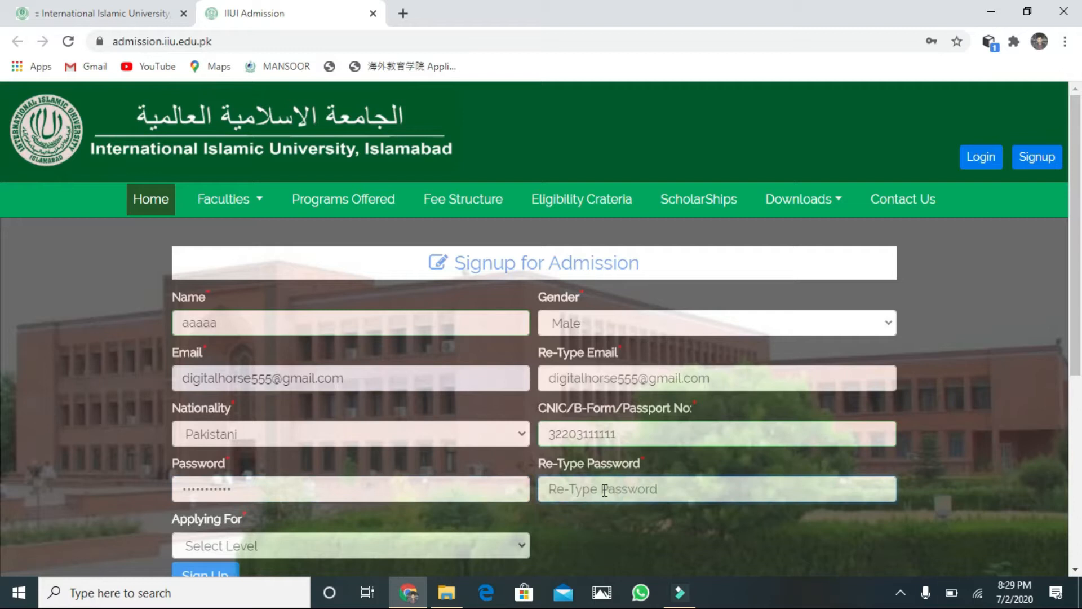
pyautogui.write('••')
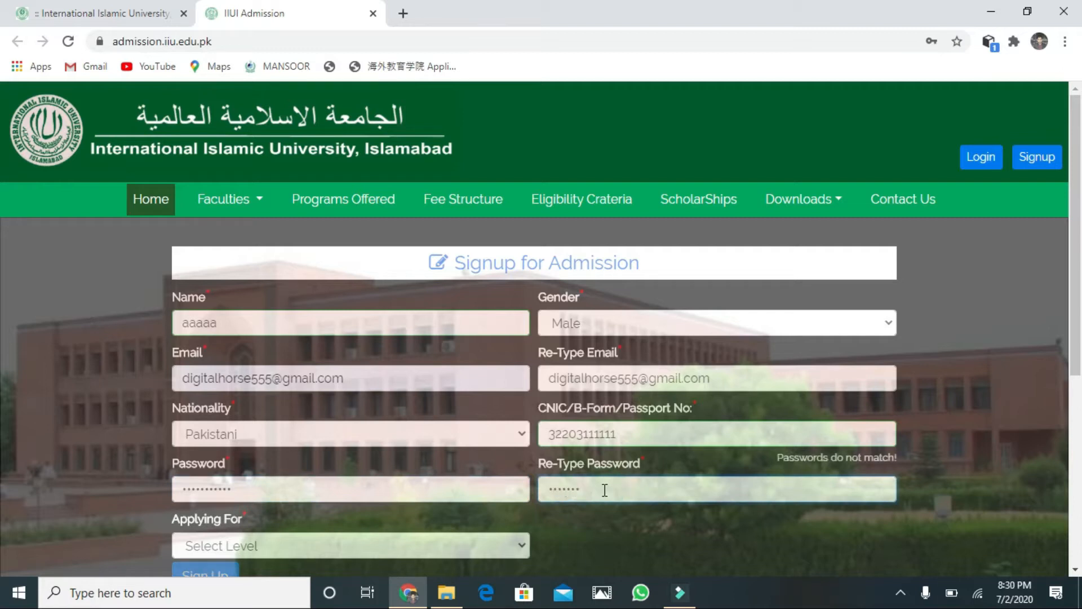
pyautogui.write('•')
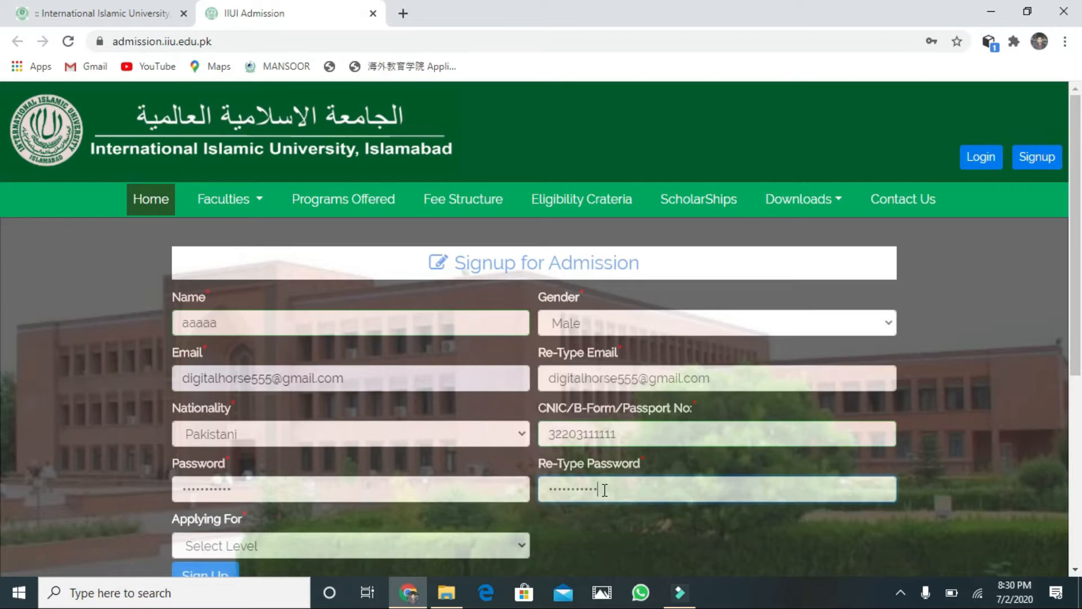
# Step: Choose BS as the level applied for and submit the signup
pyautogui.click(394, 540)
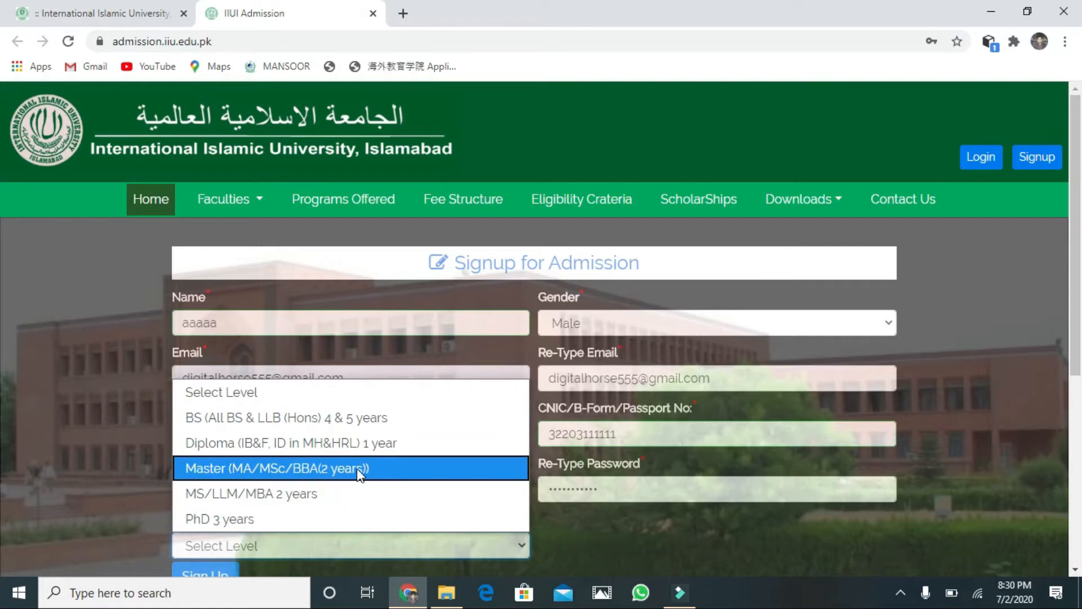
pyautogui.click(357, 418)
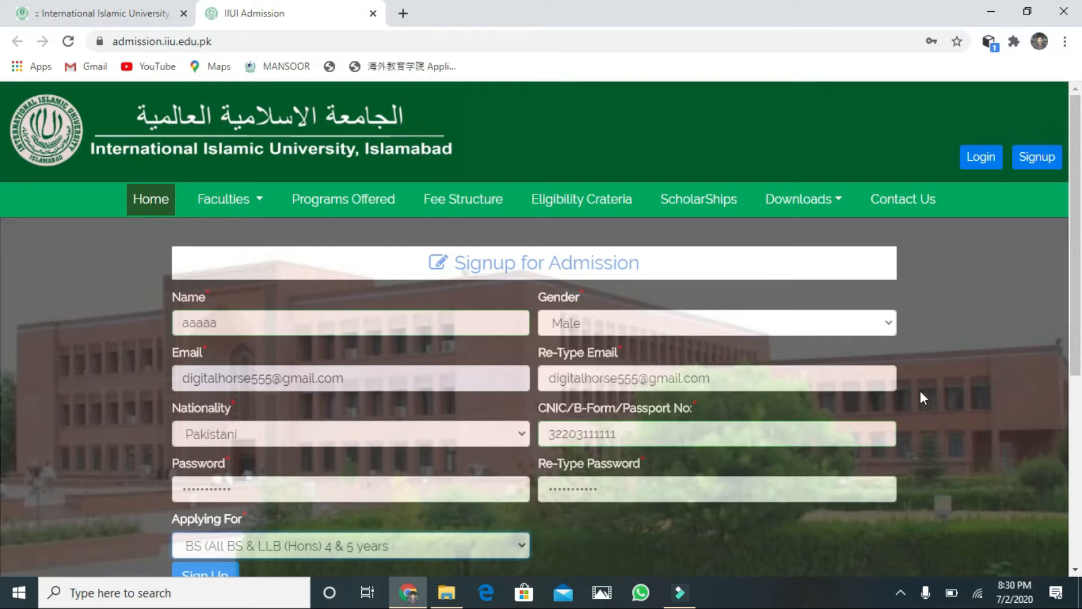
pyautogui.click(1077, 571)
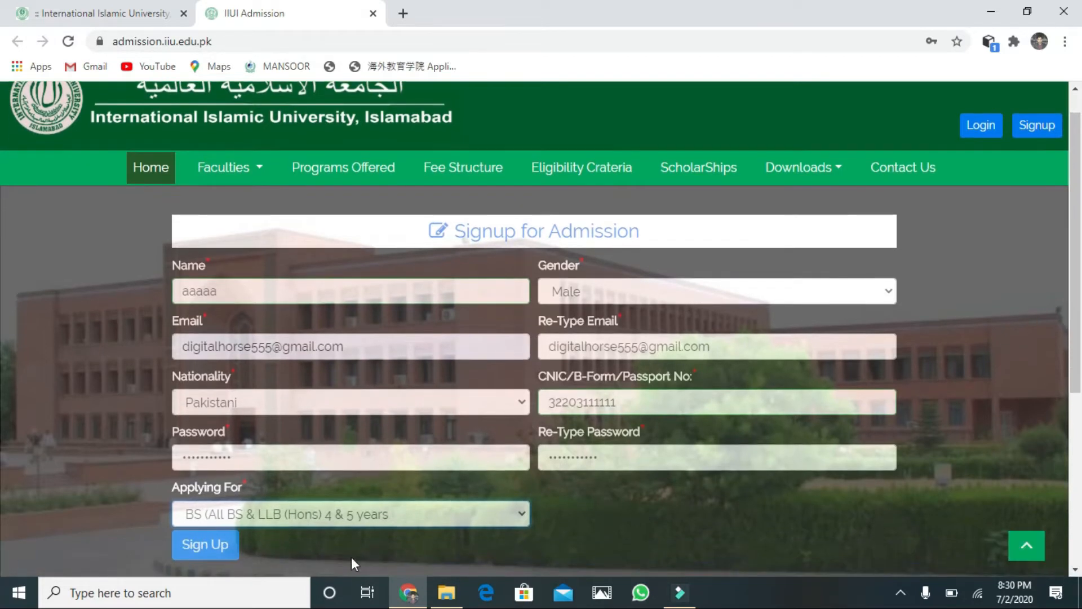
pyautogui.click(206, 545)
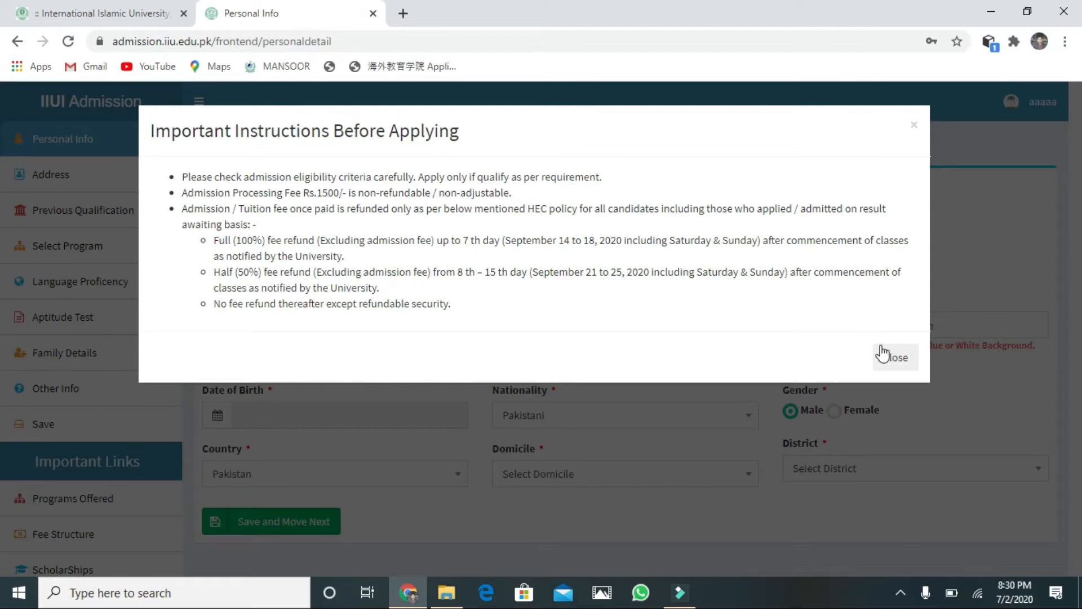
# Step: Close the Important Instructions Before Applying notice
pyautogui.click(889, 359)
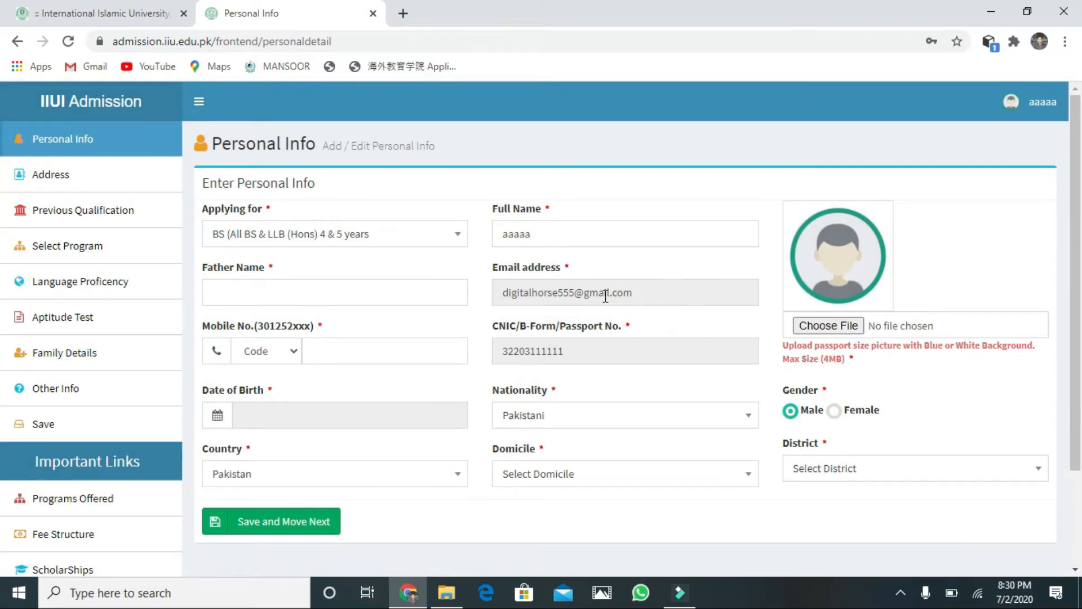
# Step: Enter 'aaaaa' as the father's name and a mobile number with code 0300
pyautogui.click(335, 300)
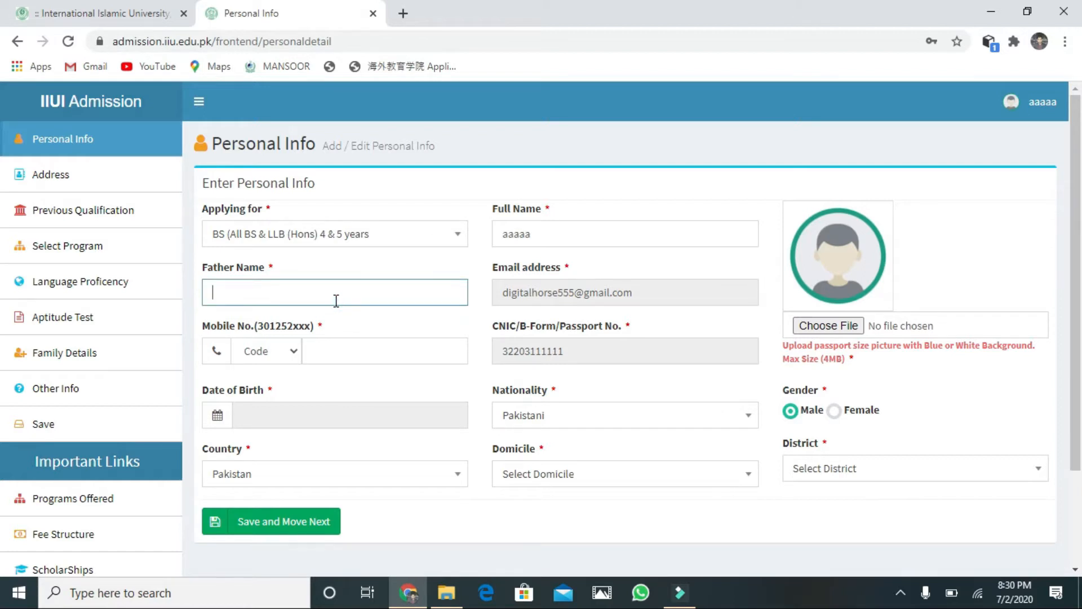
pyautogui.write('aaaaa')
pyautogui.click(289, 350)
pyautogui.scroll(-1, 259, 192)
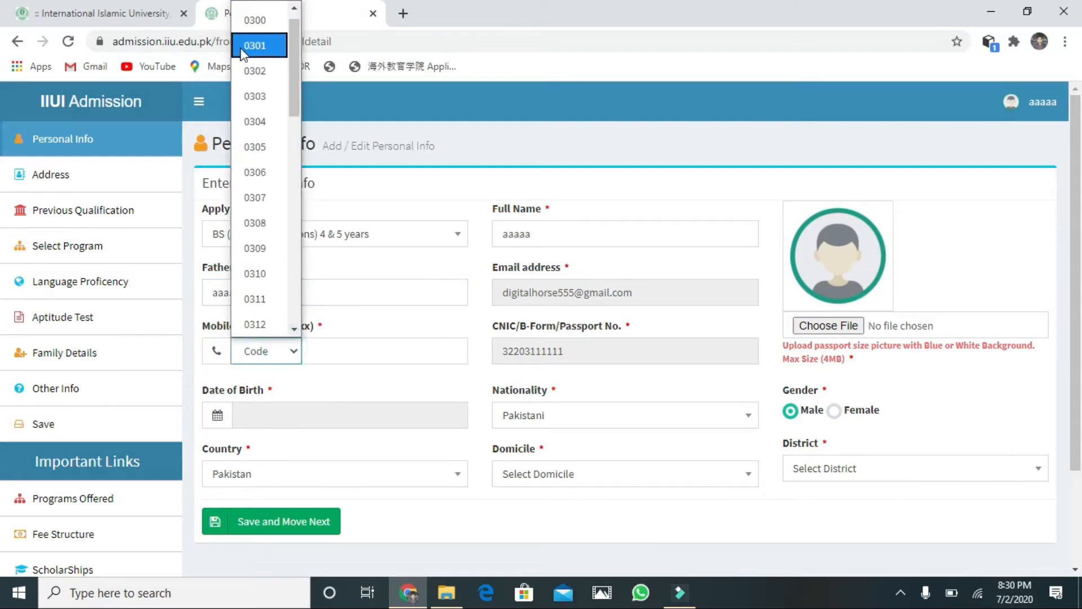
pyautogui.click(245, 25)
pyautogui.click(344, 352)
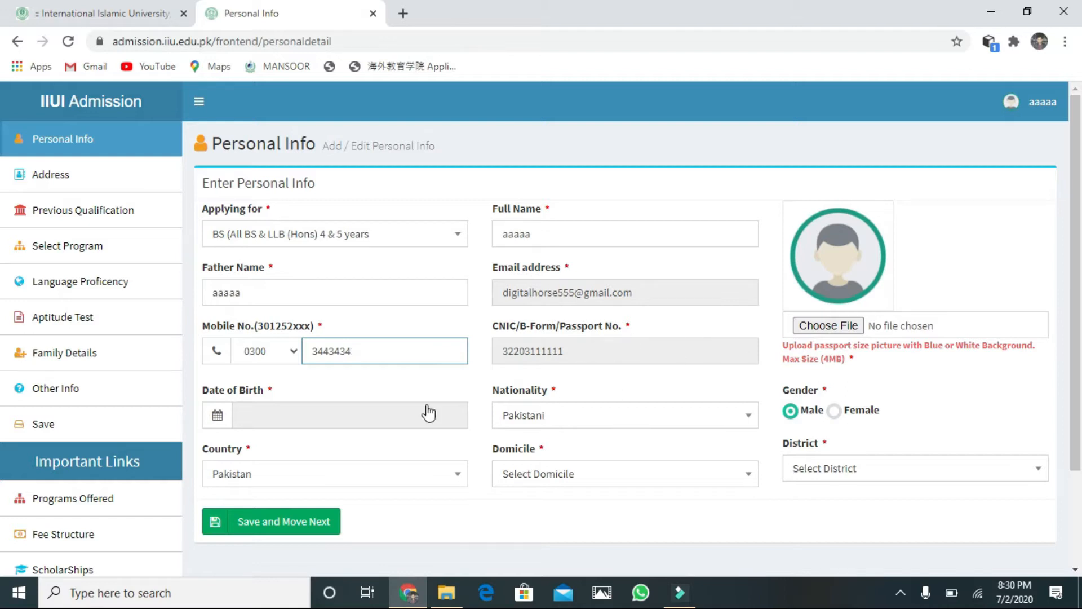
# Step: Pick 3 March 2010 as the date of birth in the calendar
pyautogui.click(340, 413)
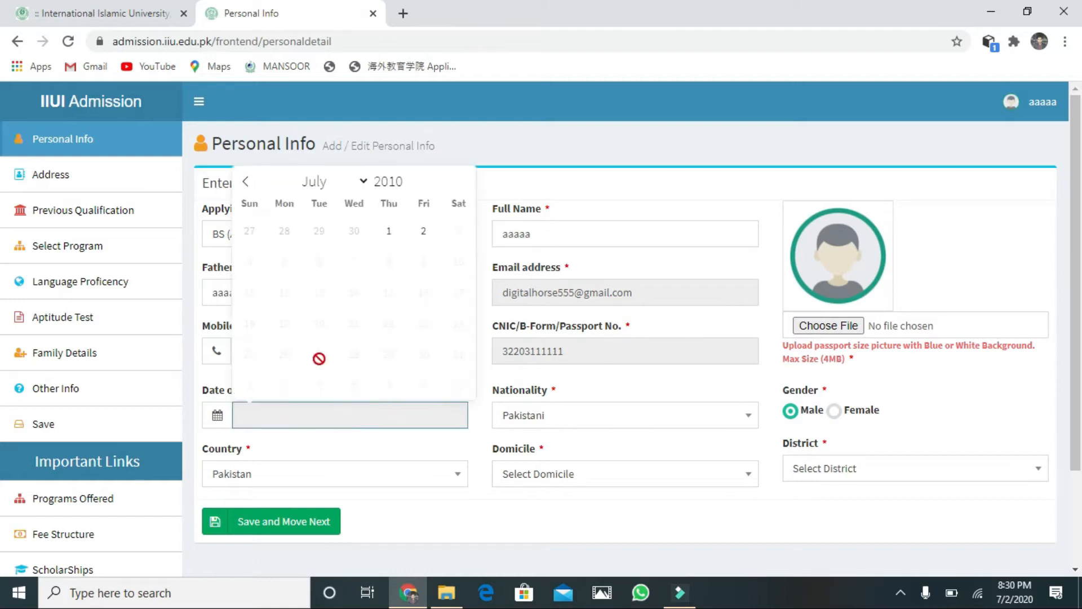
pyautogui.click(363, 182)
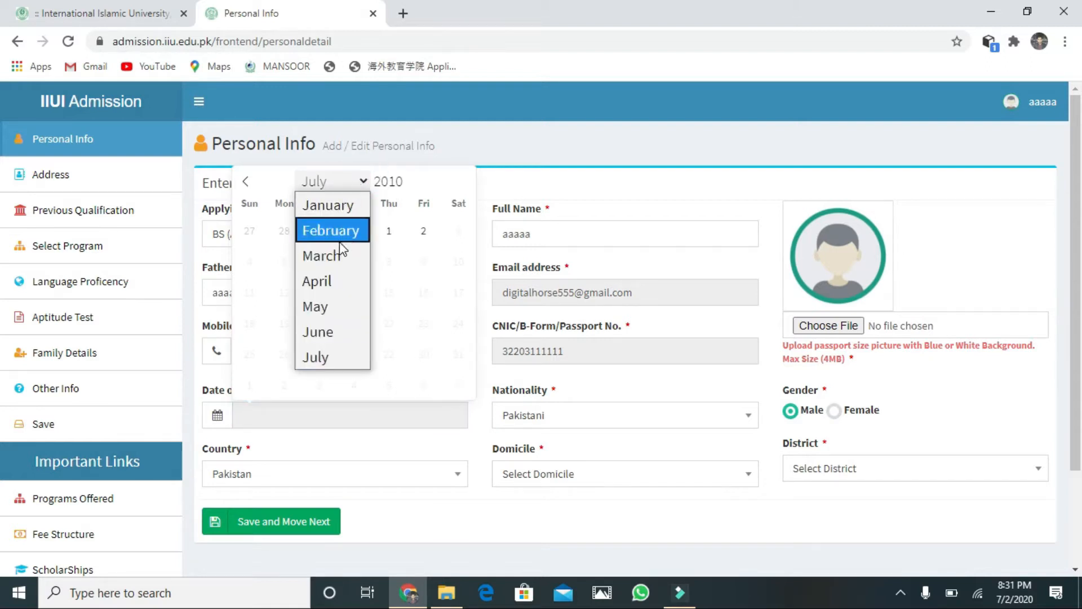
pyautogui.click(340, 263)
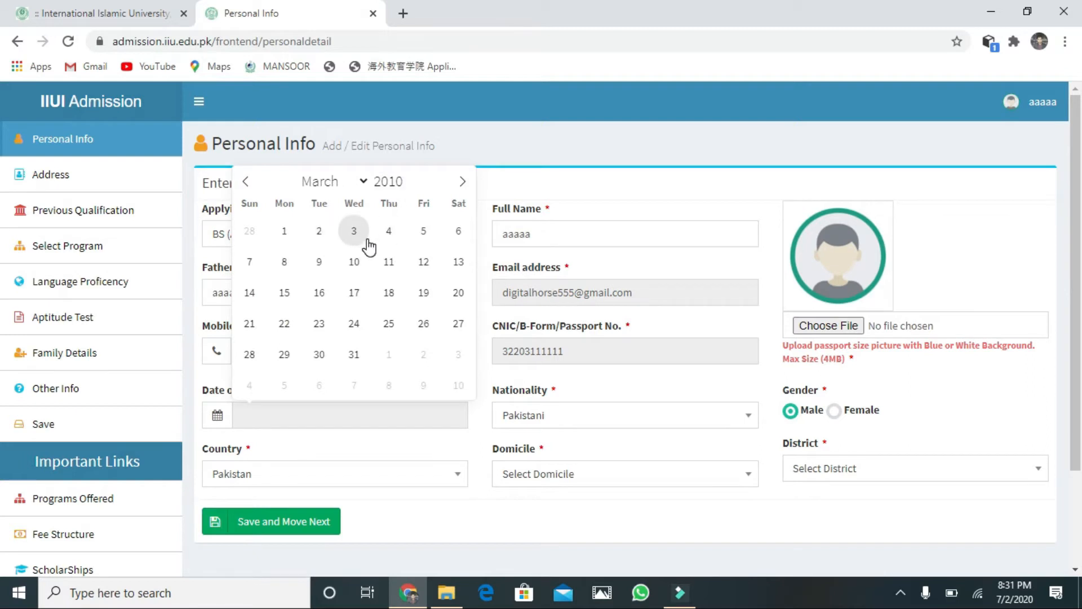
pyautogui.click(353, 231)
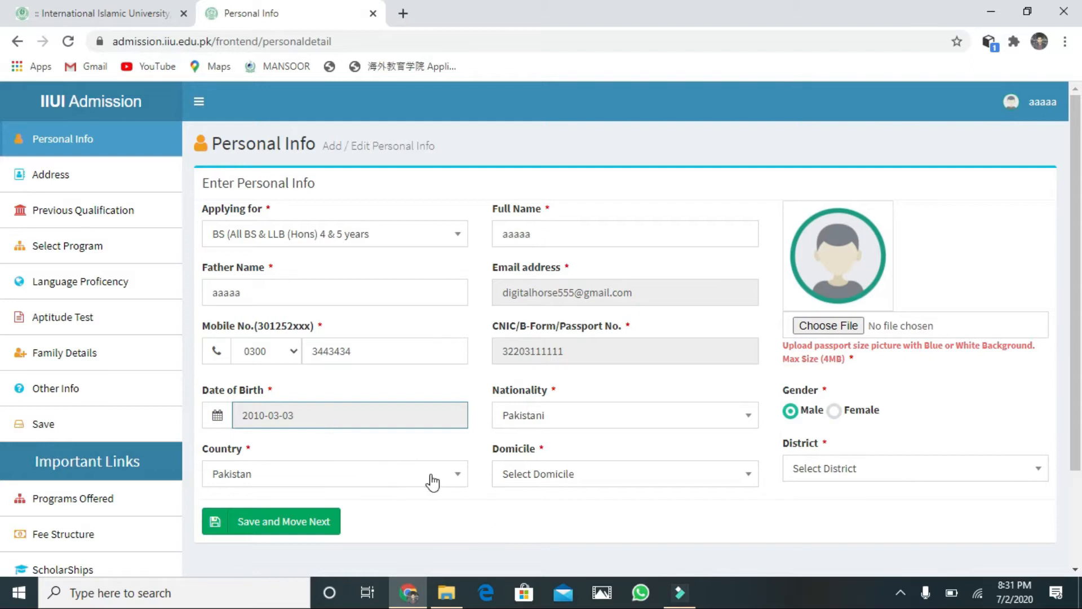
# Step: Set domicile to Punjab and district to Lahore, searching the district list for 'lah'
pyautogui.click(737, 480)
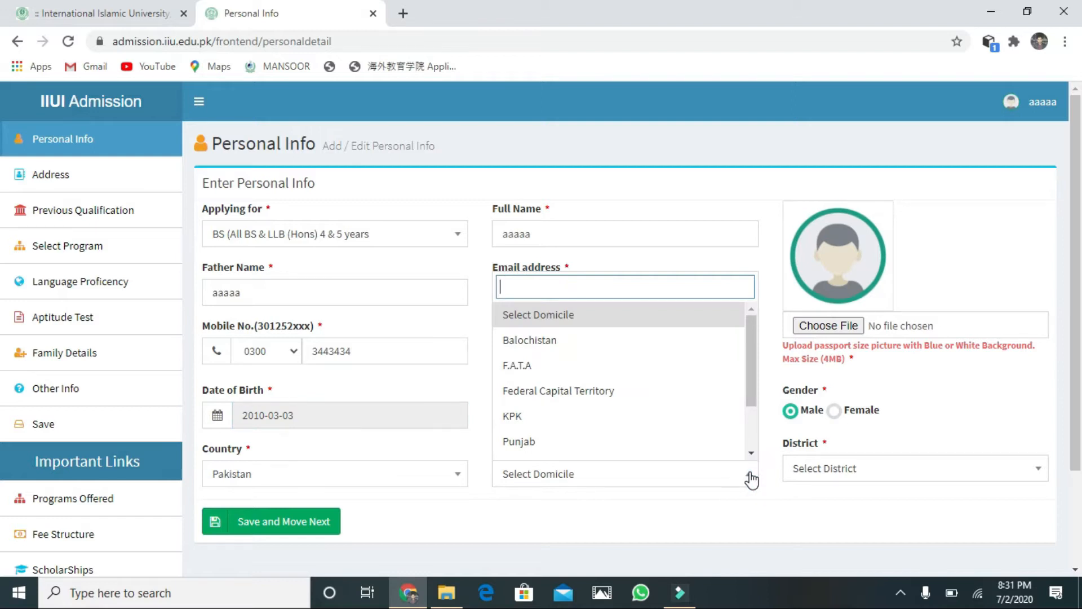
pyautogui.click(586, 440)
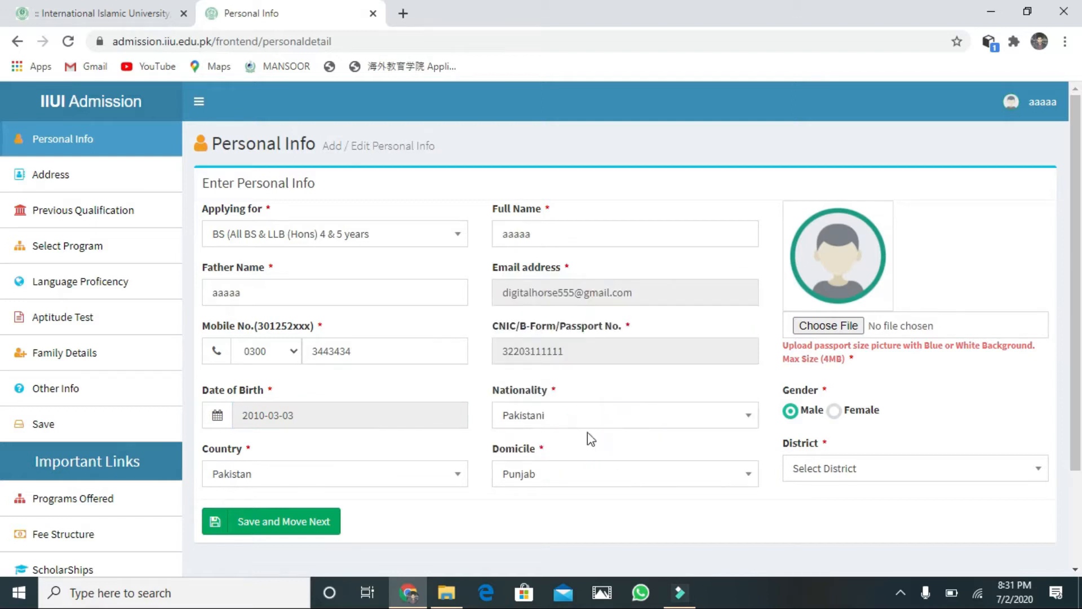
pyautogui.click(836, 463)
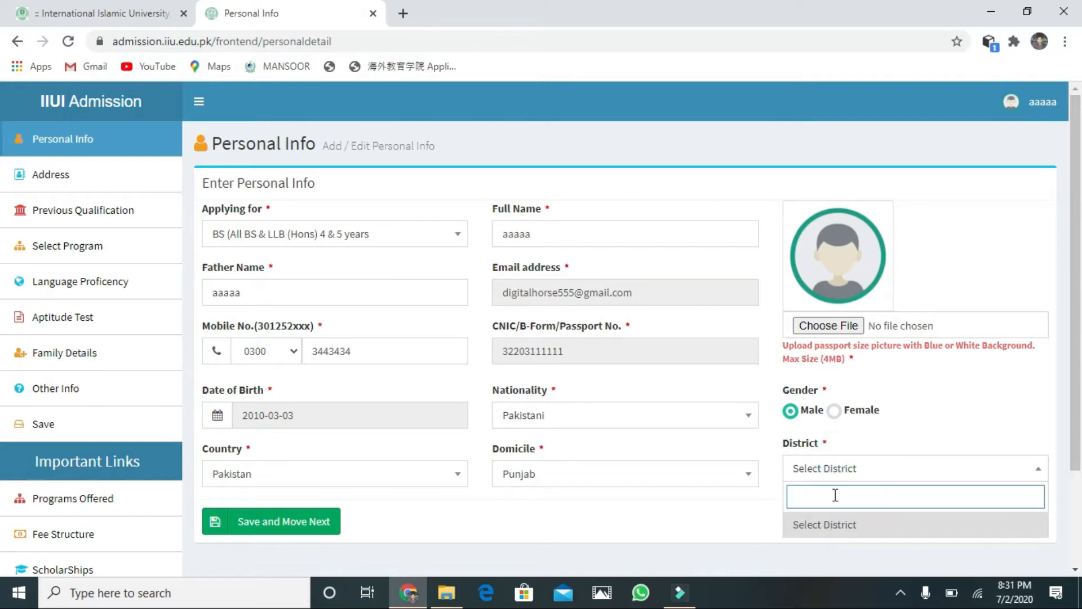
pyautogui.write('lahorwe')
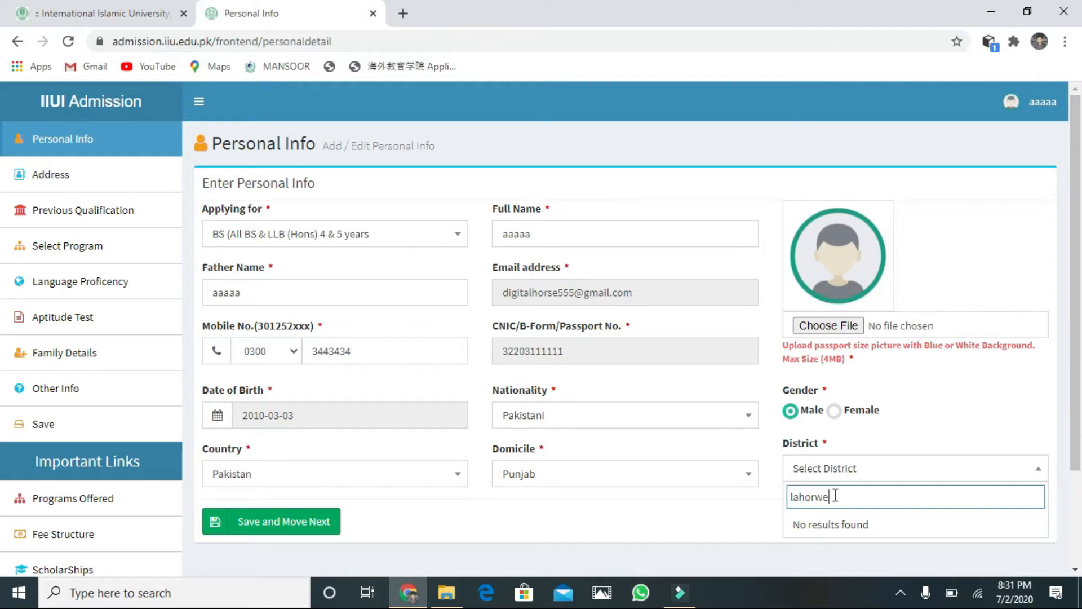
pyautogui.press('BackSpace')
pyautogui.click(883, 542)
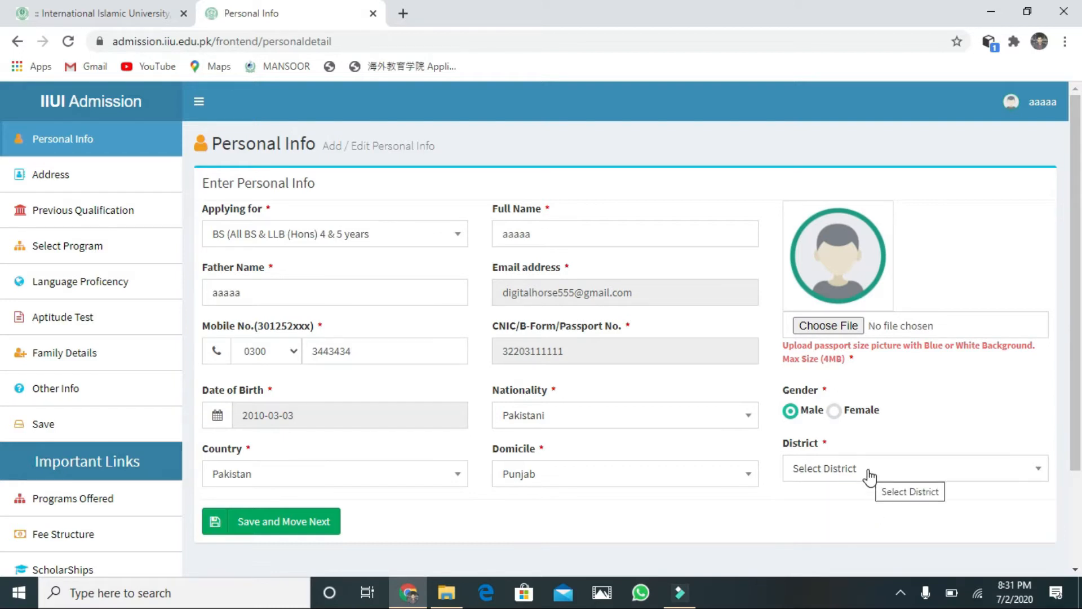
pyautogui.click(1039, 477)
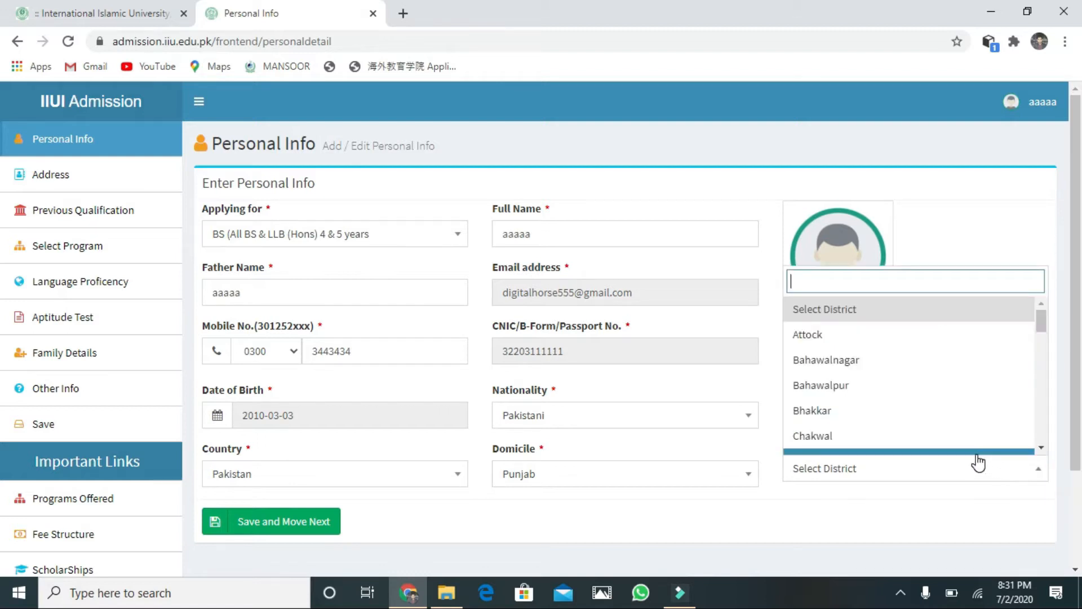
pyautogui.write('lah')
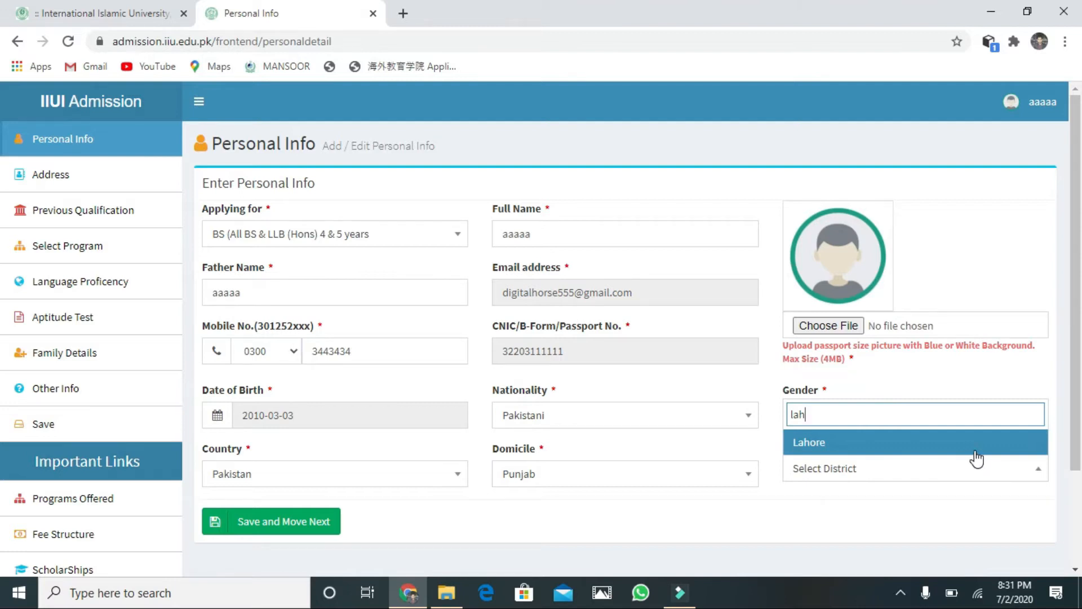
pyautogui.click(975, 447)
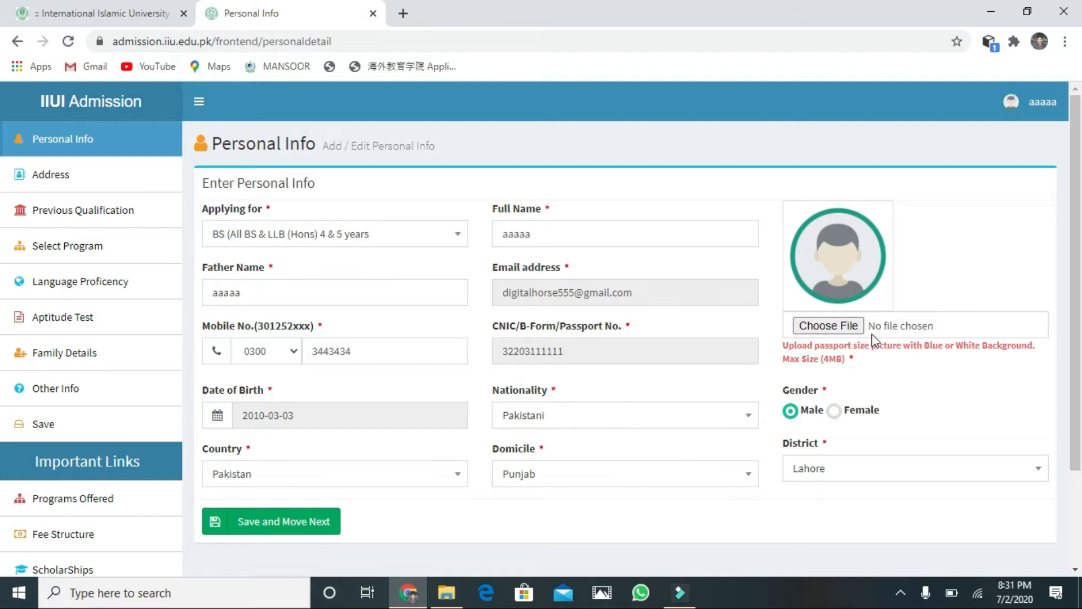
pyautogui.click(854, 326)
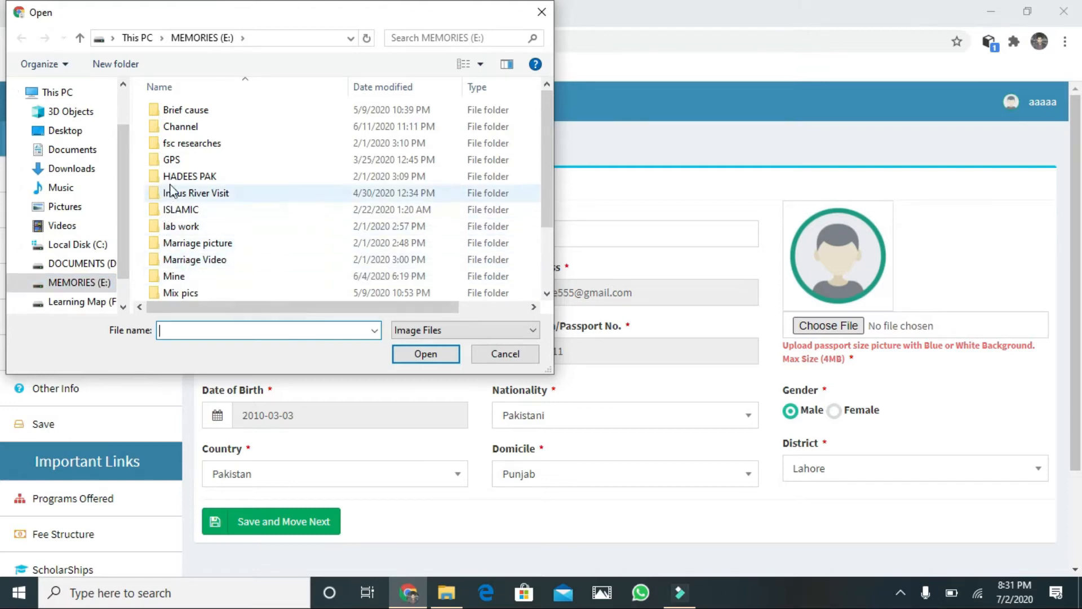
# Step: Upload the red rose image FB_IMG_1520441624508.jpg from 'natural beauty' as profile picture
pyautogui.moveTo(546, 192); pyautogui.dragTo(547, 228)
pyautogui.click(273, 258)
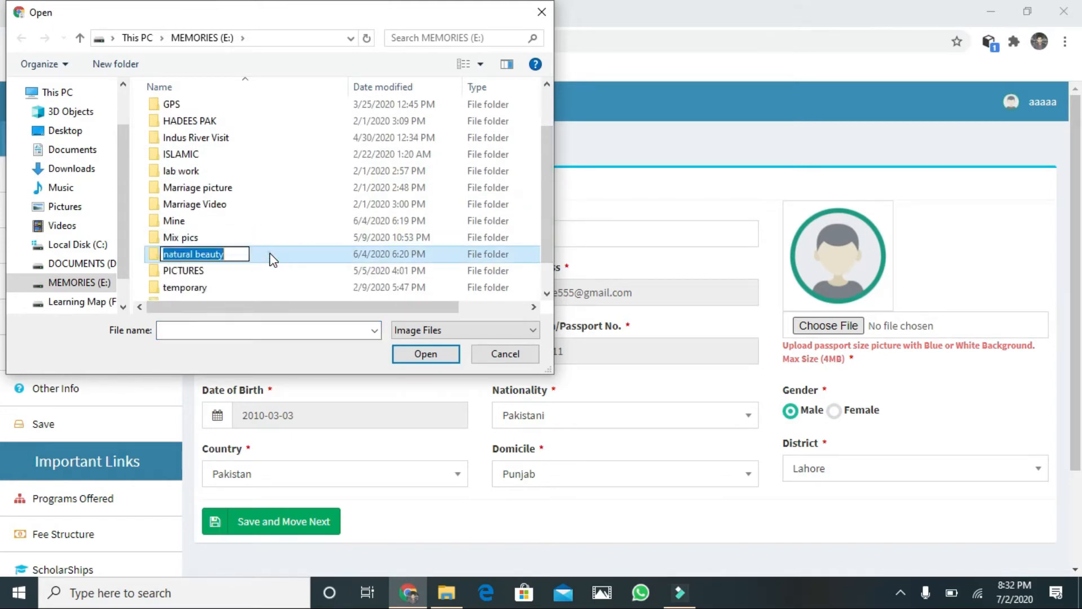
pyautogui.doubleClick(269, 253)
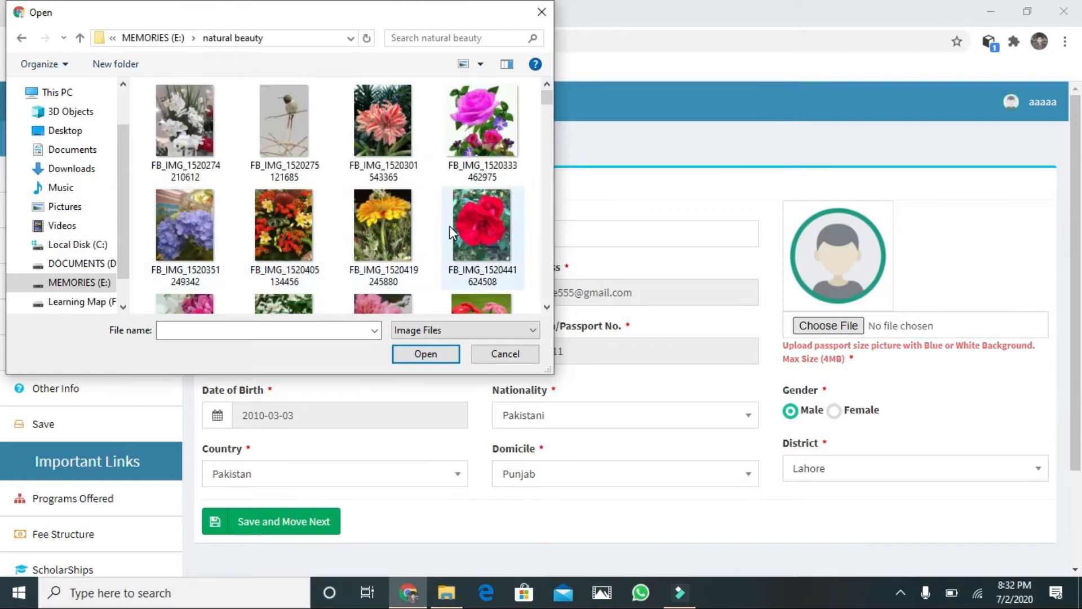
pyautogui.click(464, 230)
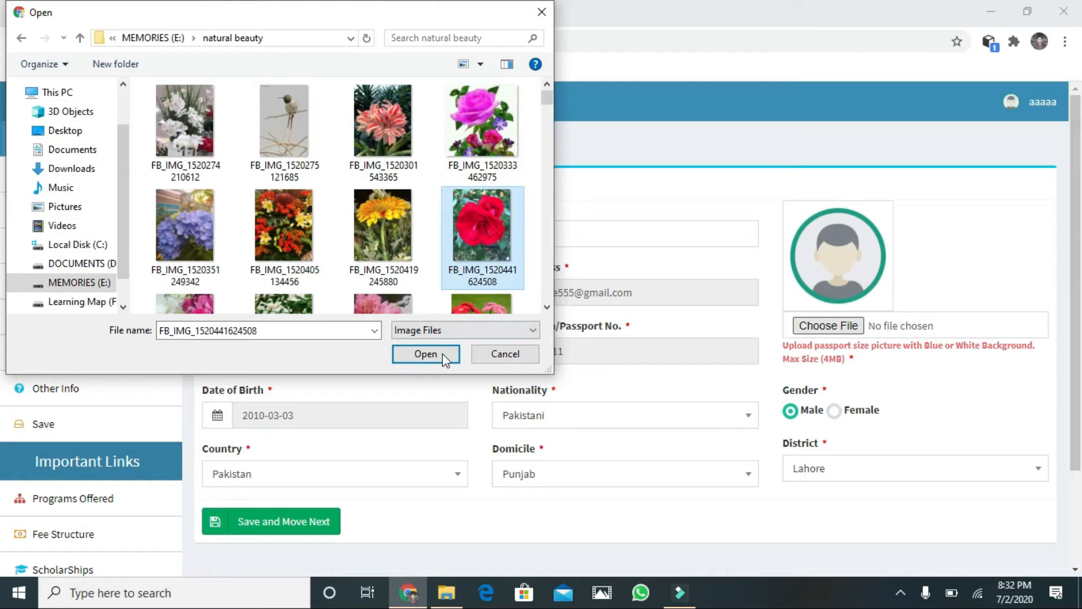
pyautogui.click(426, 354)
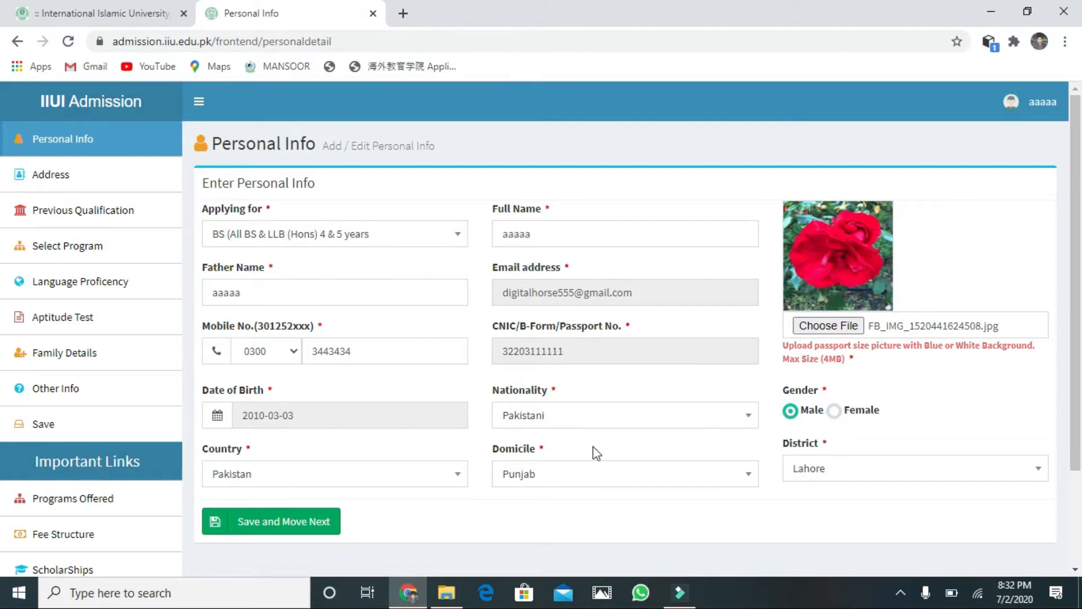
# Step: Save Personal Info, then set permanent city Lahore and phone code 0300 with the suggested number
pyautogui.click(312, 523)
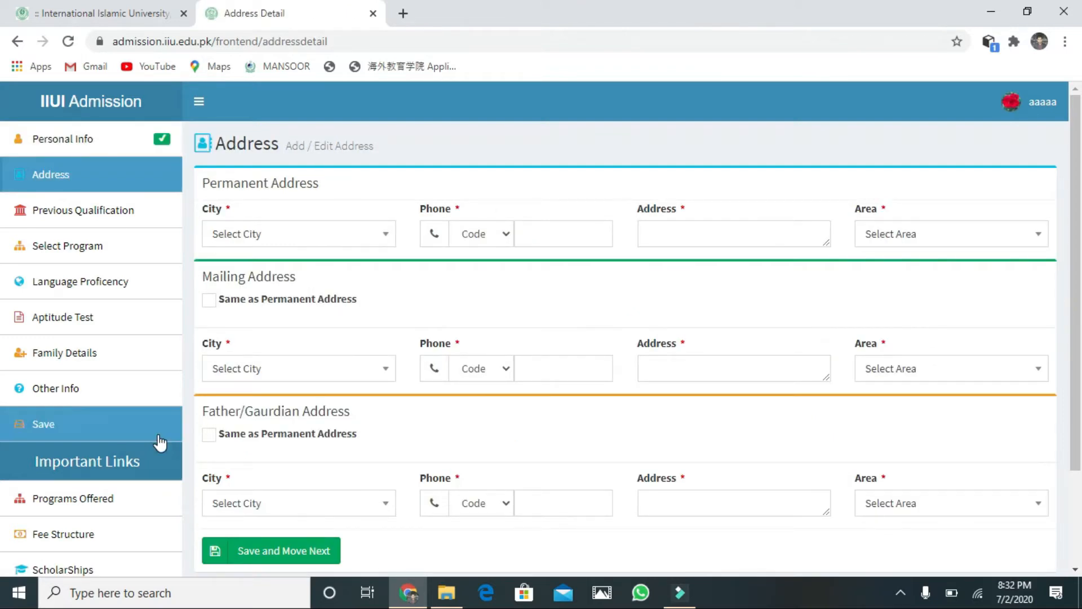
pyautogui.click(389, 238)
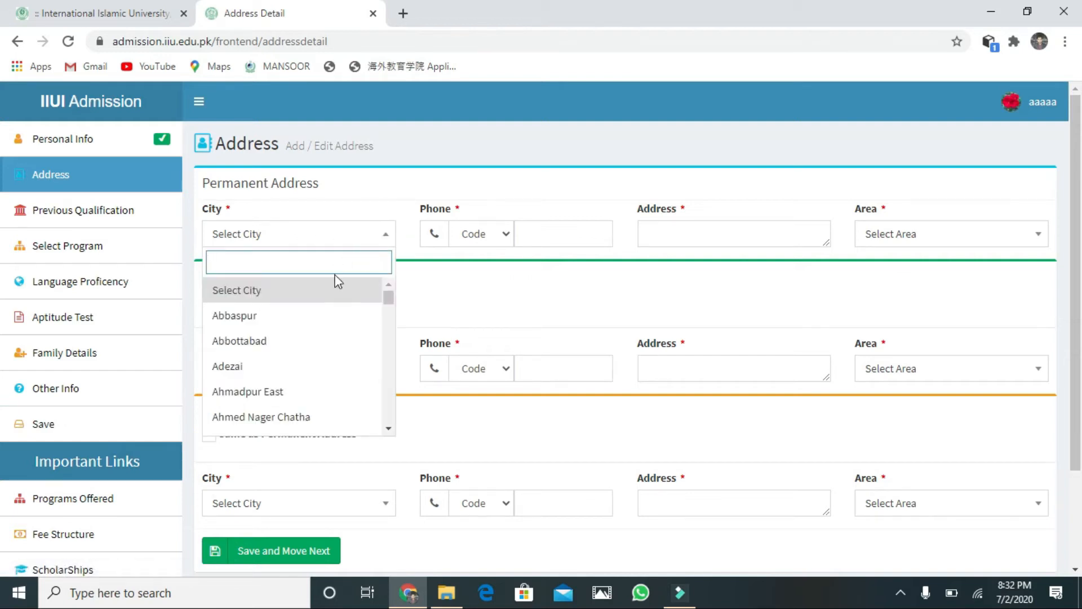
pyautogui.write('la')
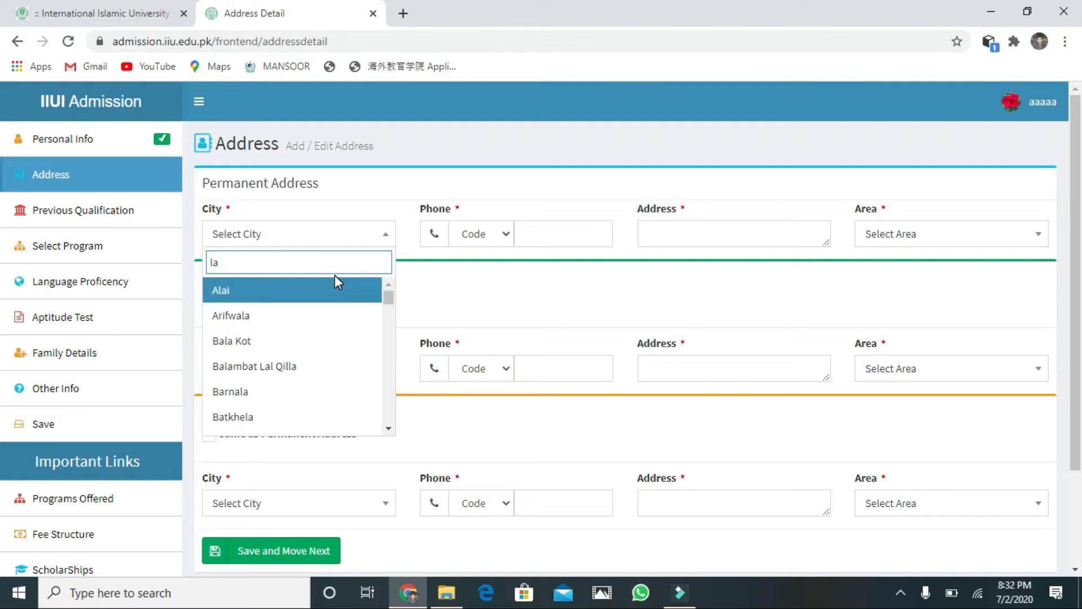
pyautogui.write('ho')
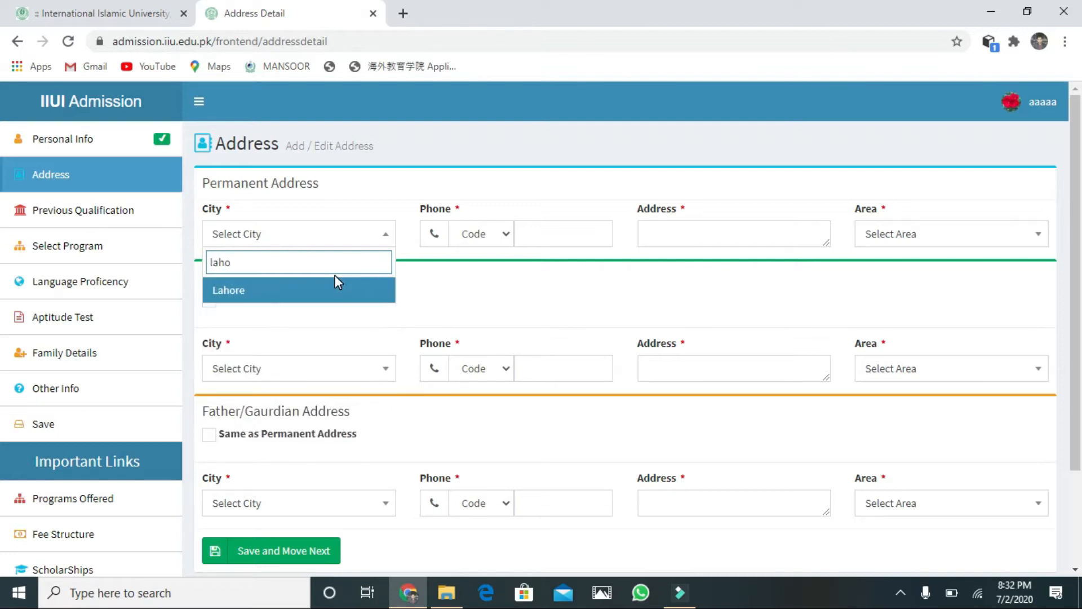
pyautogui.click(333, 286)
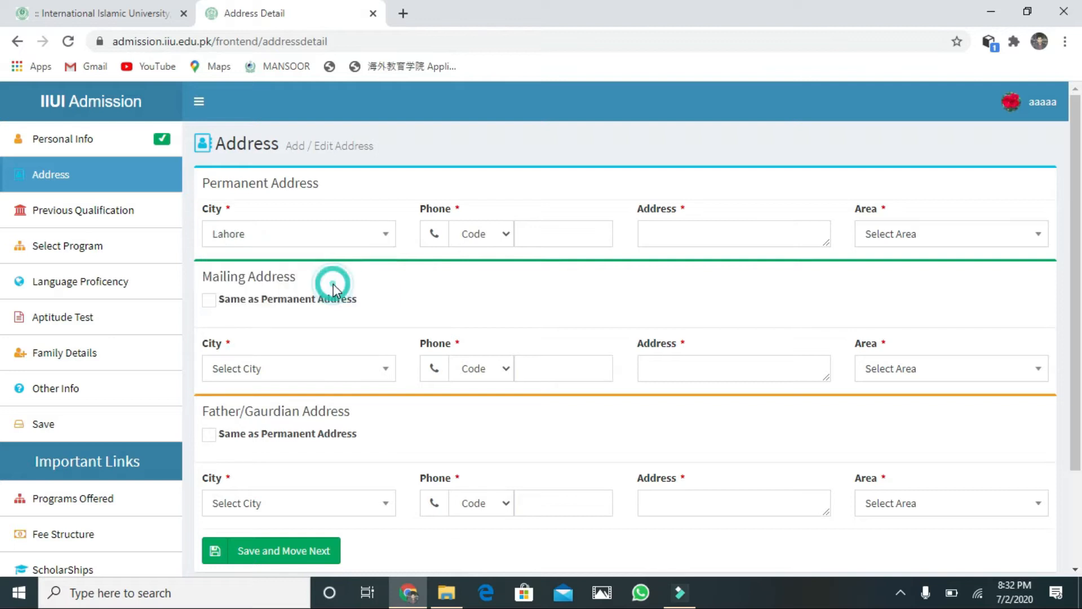
pyautogui.click(500, 235)
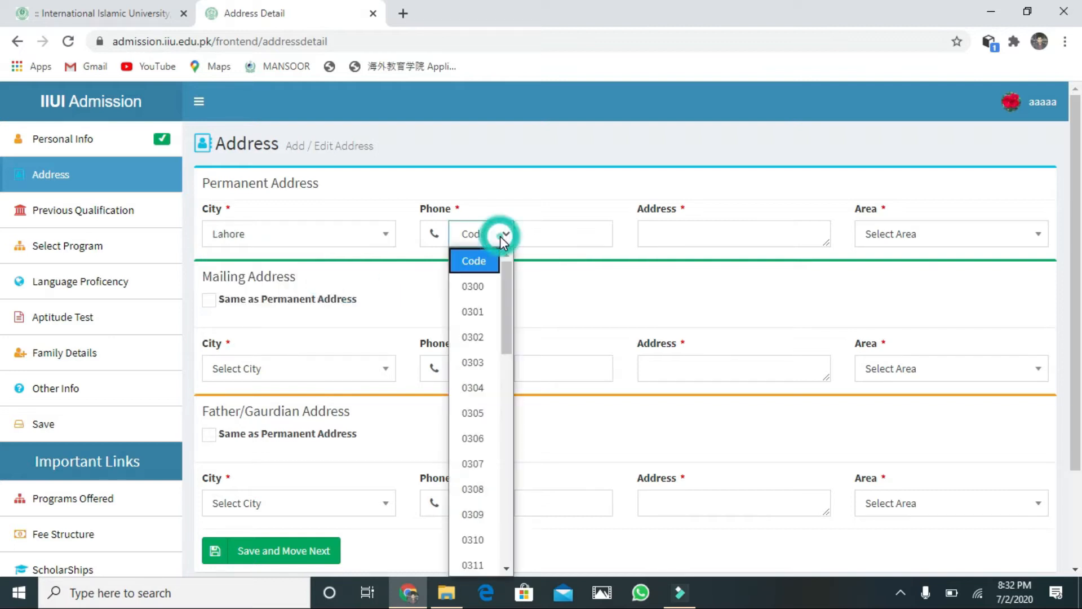
pyautogui.click(482, 285)
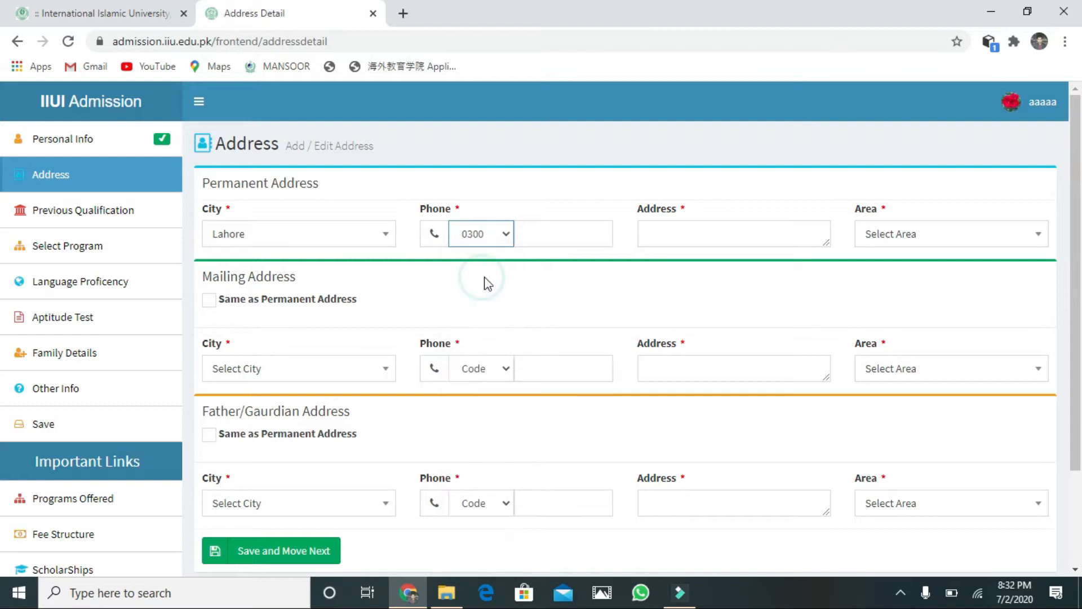
pyautogui.click(580, 243)
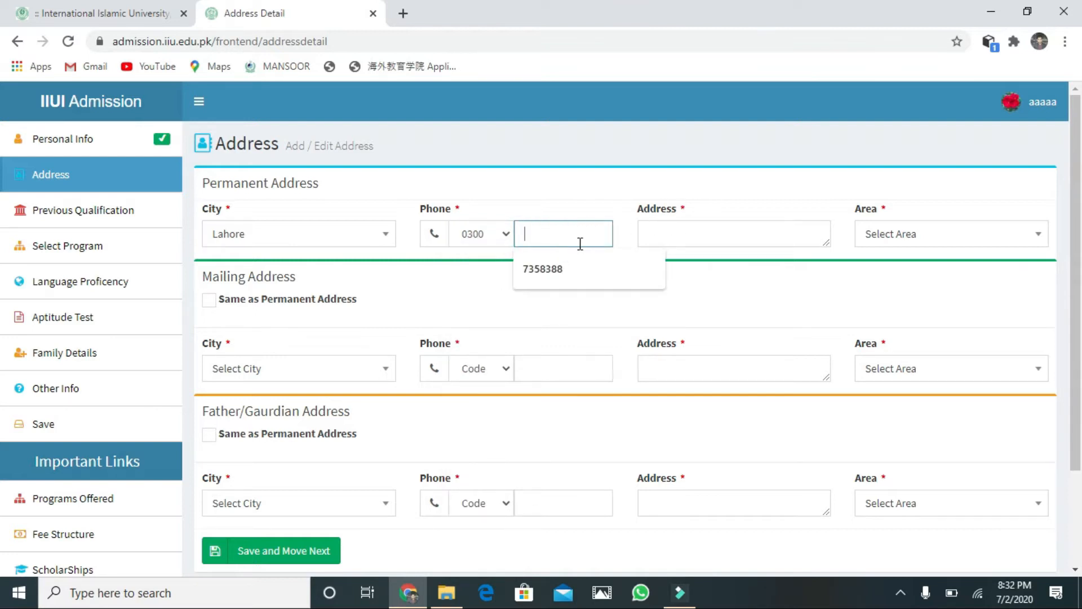
pyautogui.click(569, 267)
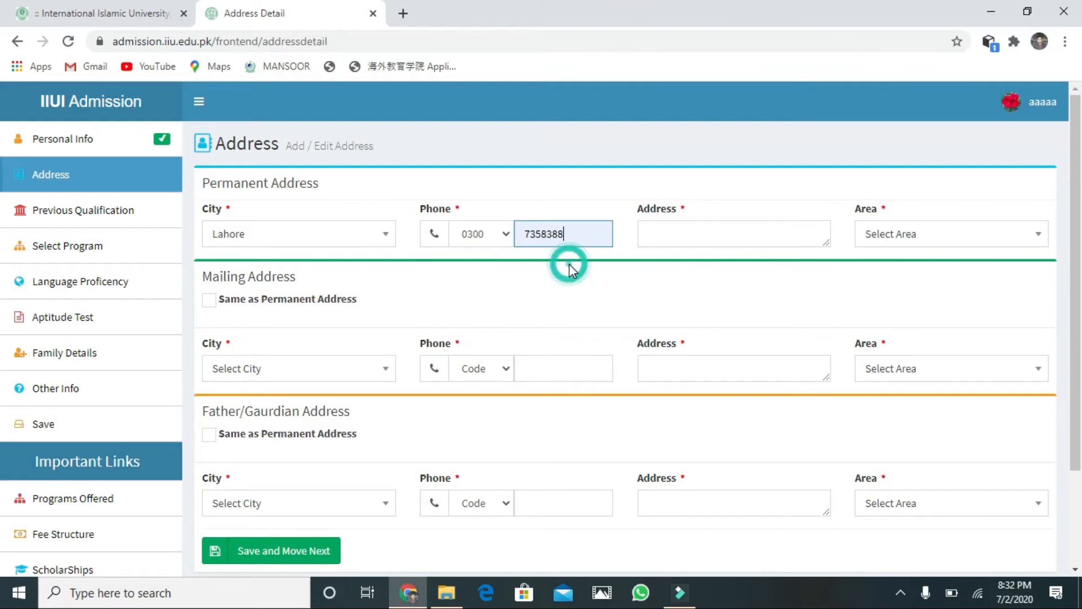
# Step: Enter the permanent street address and set its area to Urban
pyautogui.click(691, 246)
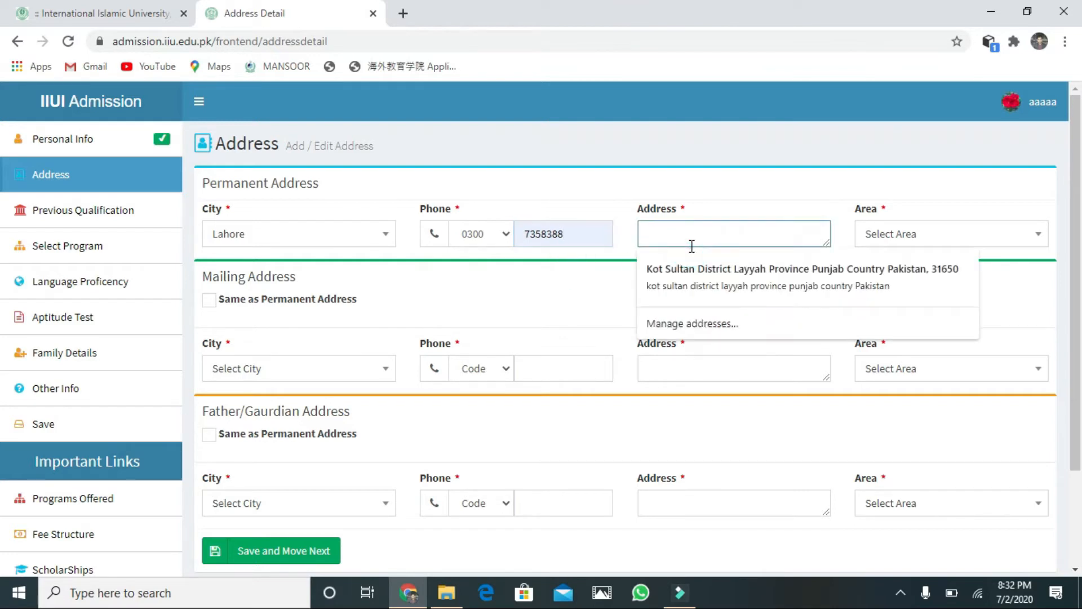
pyautogui.write('township lahore')
pyautogui.click(815, 243)
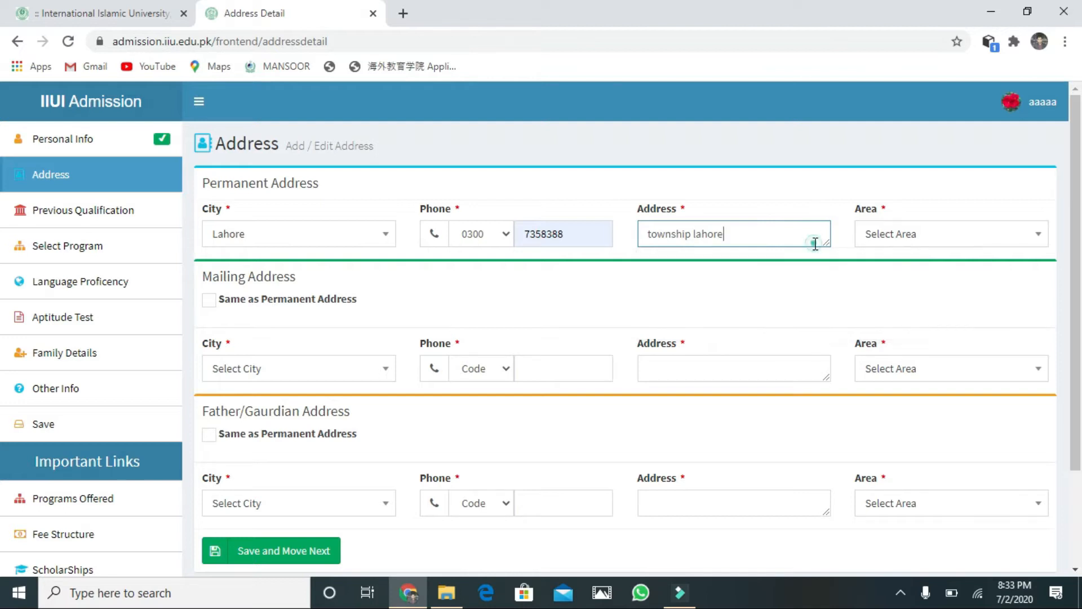
pyautogui.click(1040, 234)
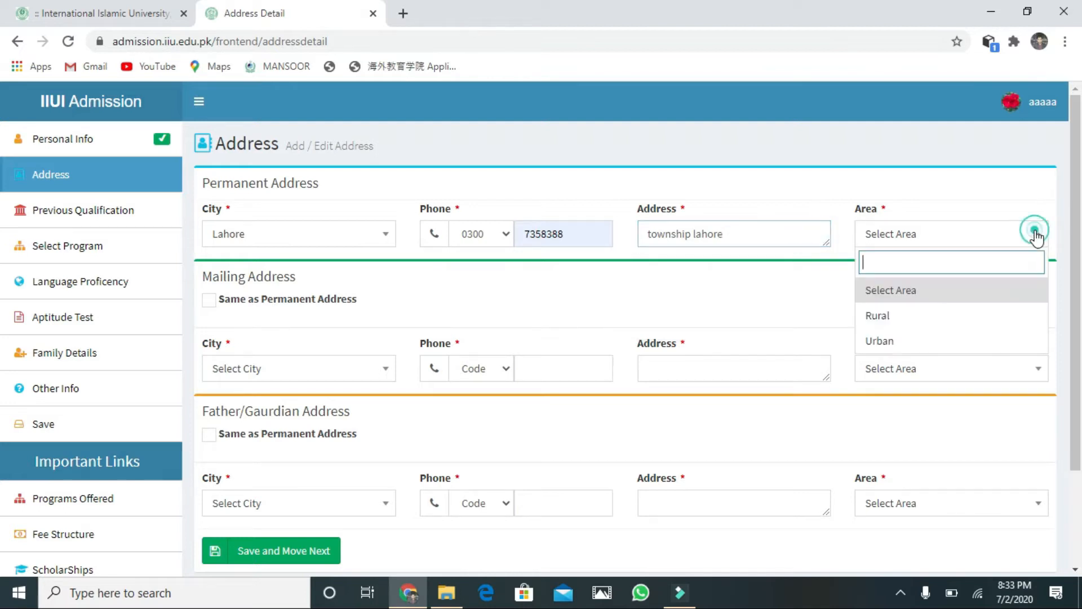
pyautogui.click(956, 340)
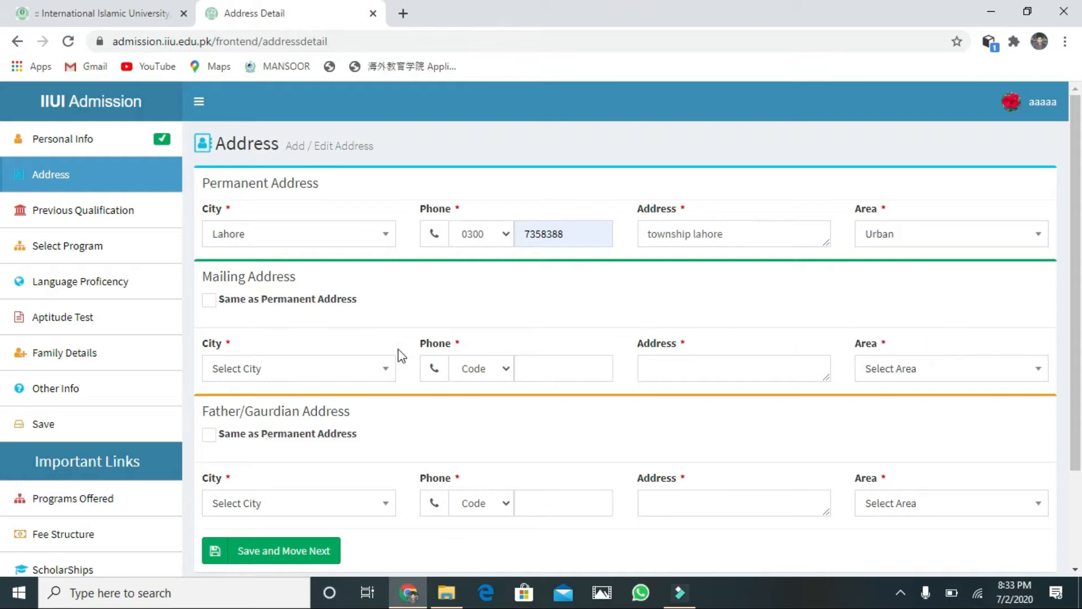
pyautogui.click(249, 342)
# Step: Set mailing city to Lahore and phone code 0300 with the suggested phone number
pyautogui.click(278, 372)
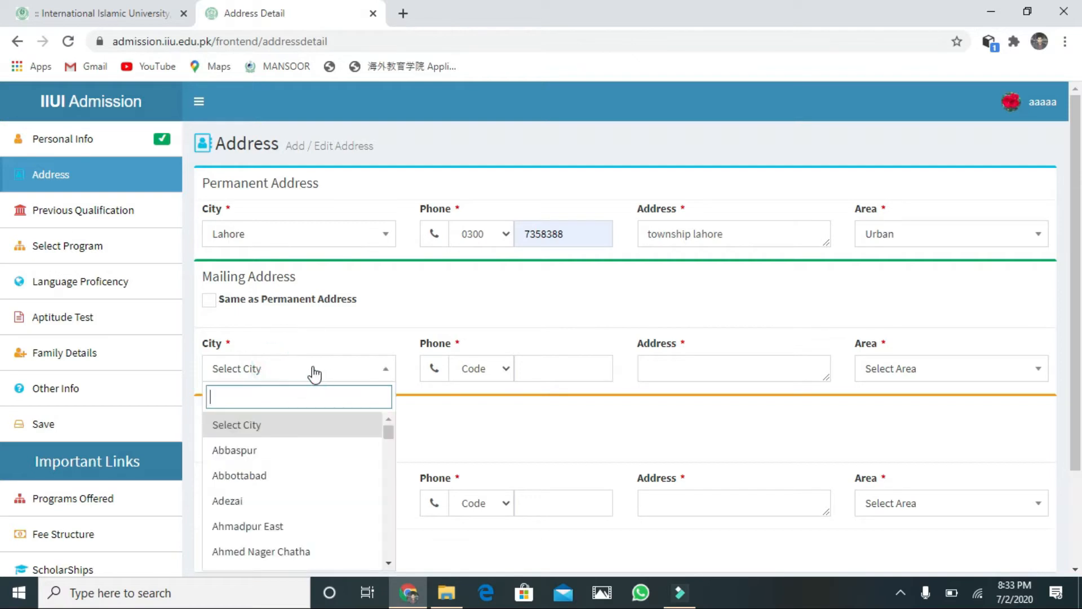
pyautogui.write('lahre')
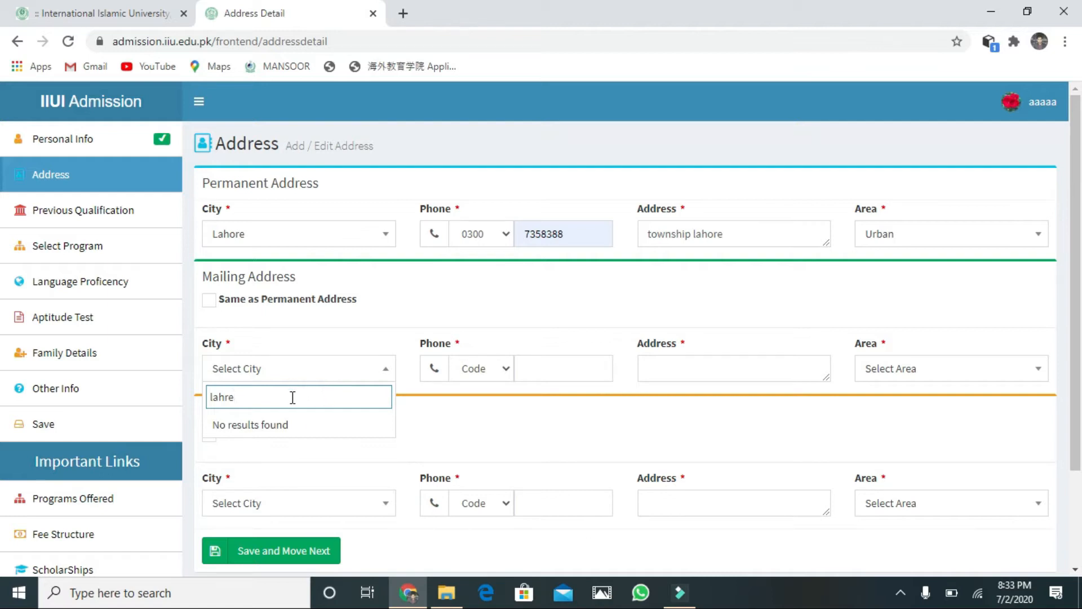
pyautogui.press('BackSpace')
pyautogui.press('BackSpace')
pyautogui.write('ore')
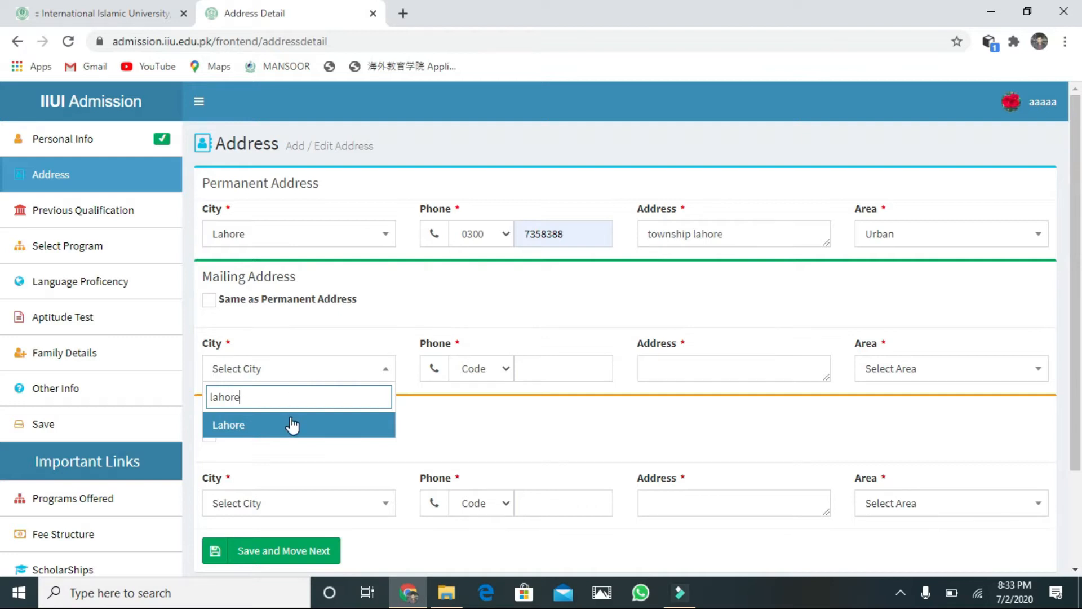
pyautogui.click(292, 425)
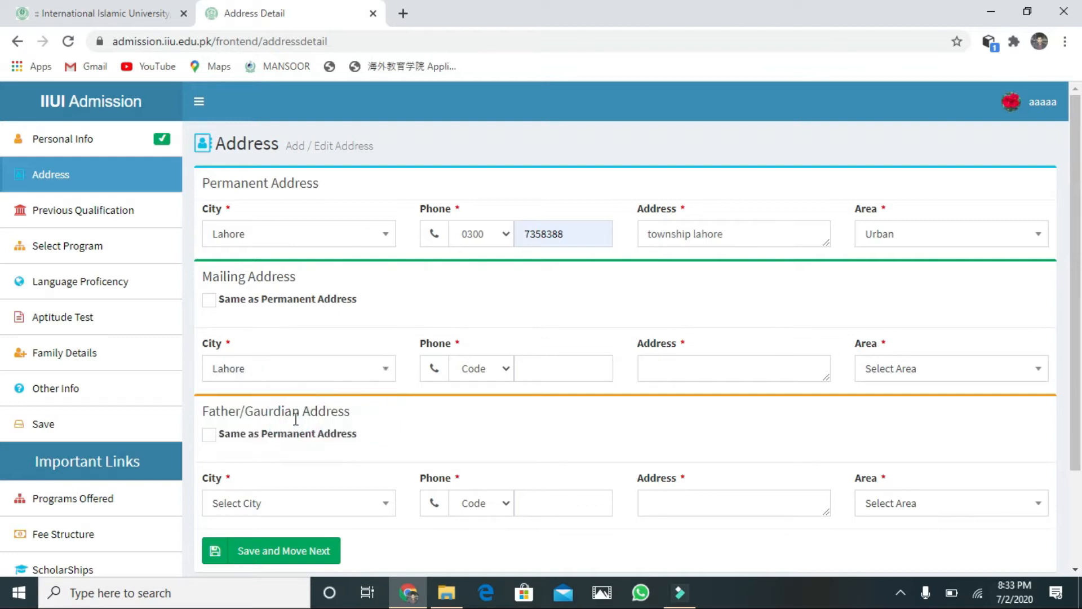
pyautogui.click(509, 368)
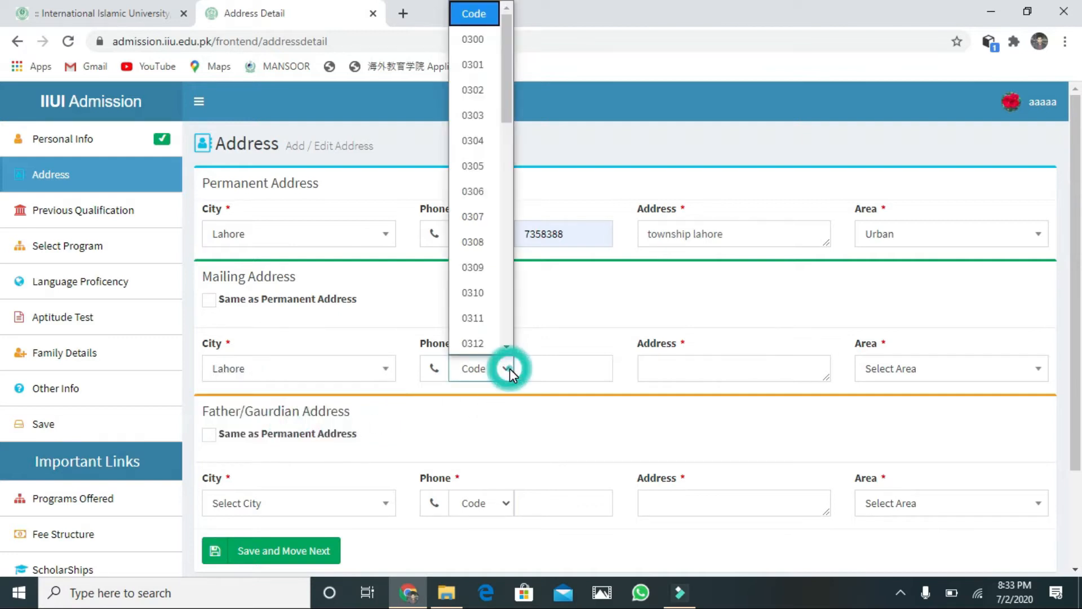
pyautogui.click(461, 40)
pyautogui.click(563, 359)
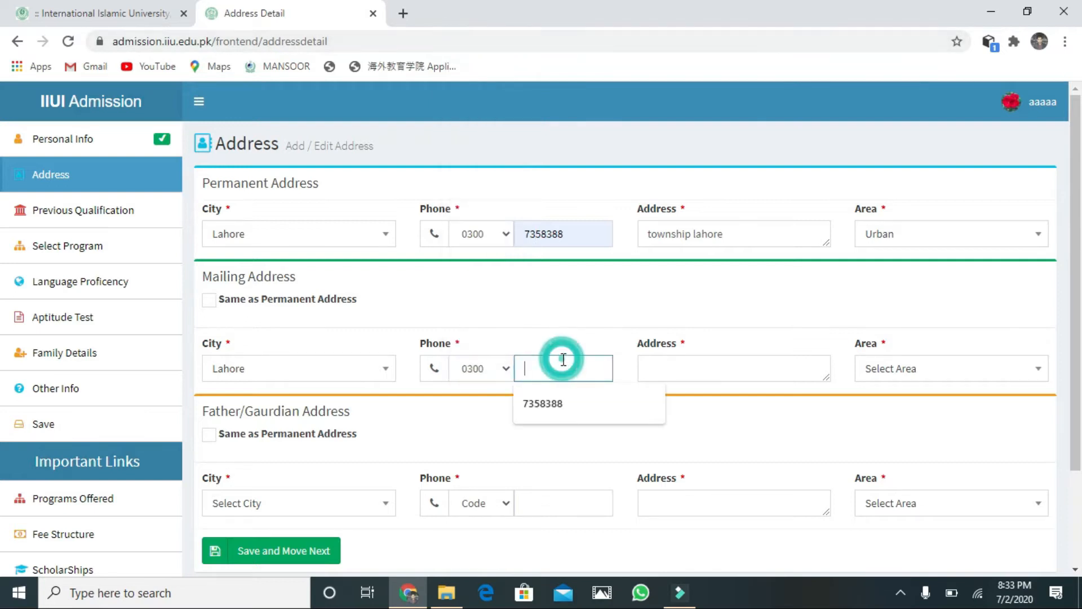
pyautogui.click(565, 404)
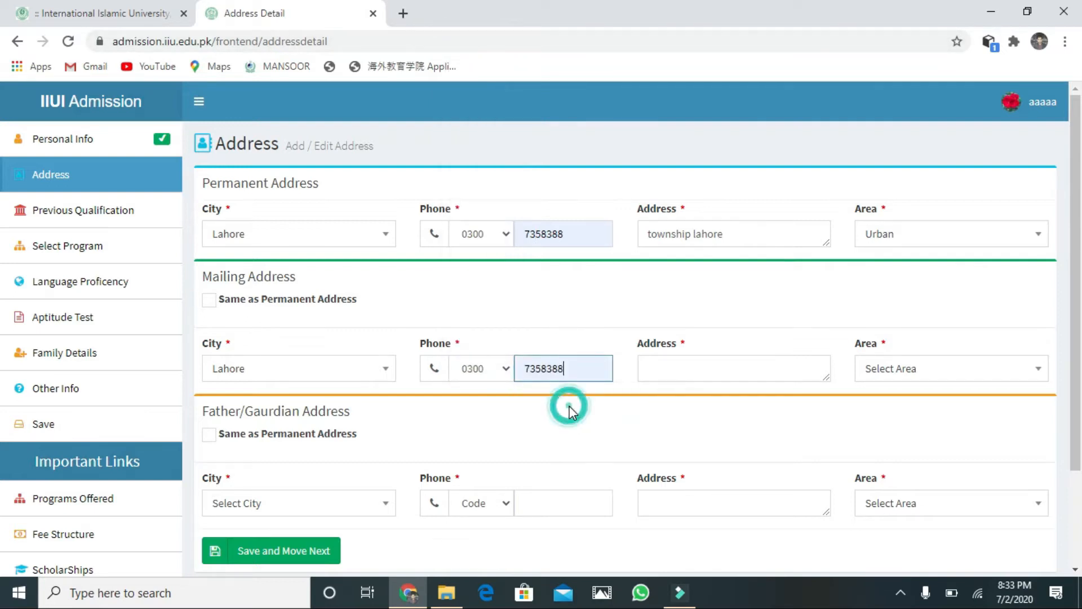
# Step: Enter the mailing street address and set its area to Urban
pyautogui.click(703, 357)
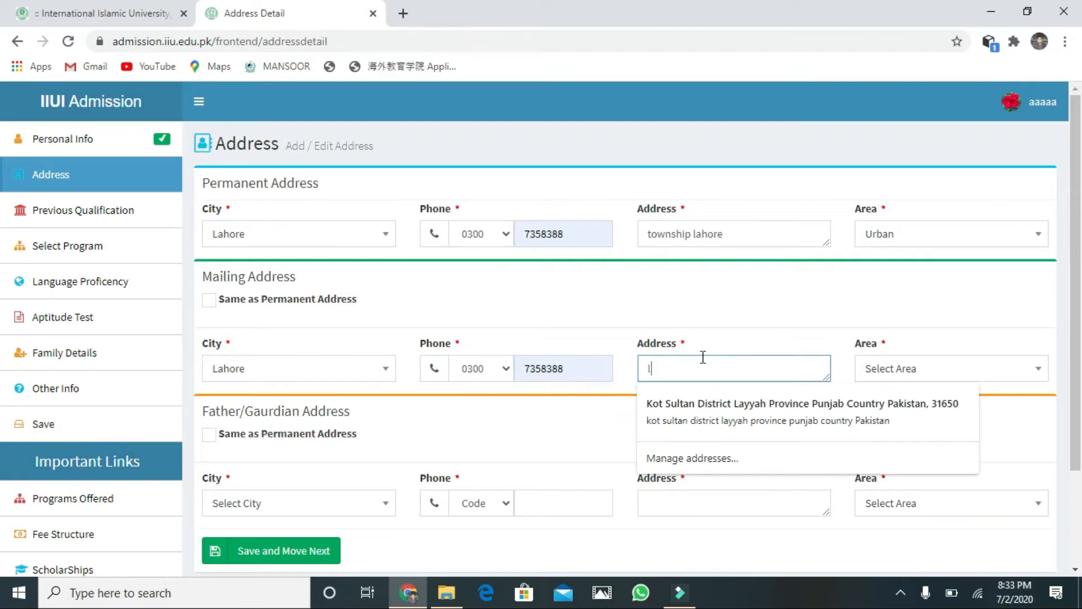
pyautogui.press('BackSpace')
pyautogui.press('BackSpace')
pyautogui.write('fai')
pyautogui.write('sal')
pyautogui.write(' ada')
pyautogui.press('BackSpace')
pyautogui.write('bad')
pyautogui.click(971, 369)
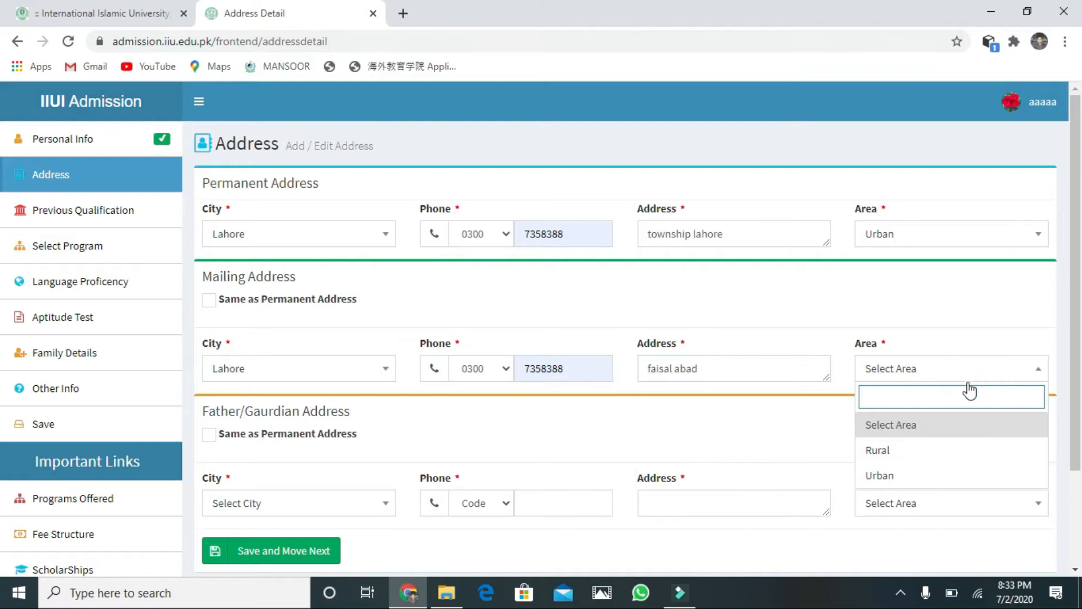
pyautogui.click(893, 476)
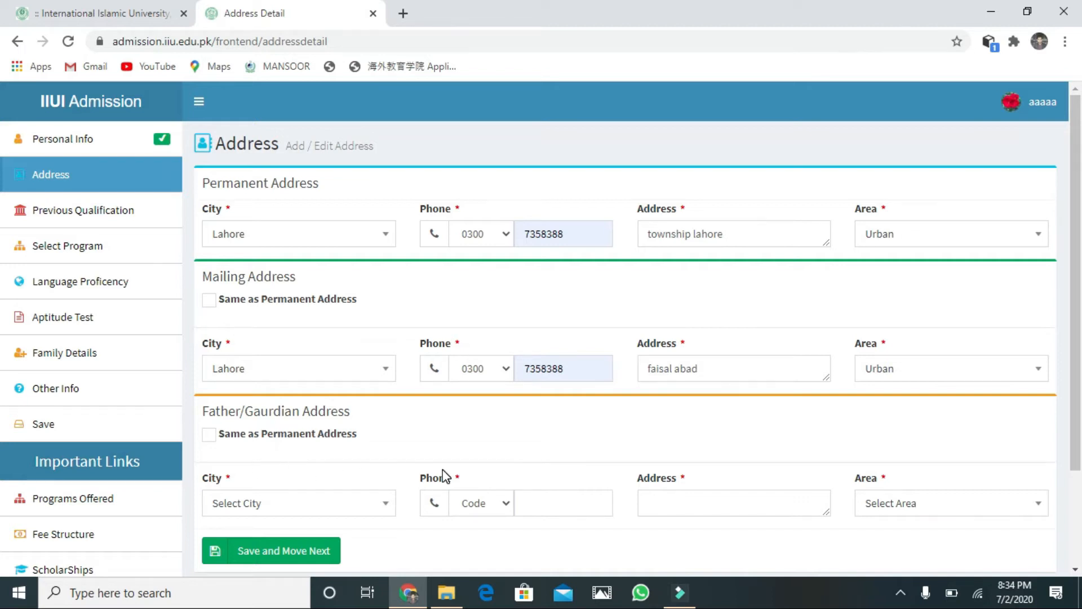
# Step: Mark the guardian address Same as Permanent Address and save the address details
pyautogui.moveTo(1077, 363); pyautogui.dragTo(1075, 390)
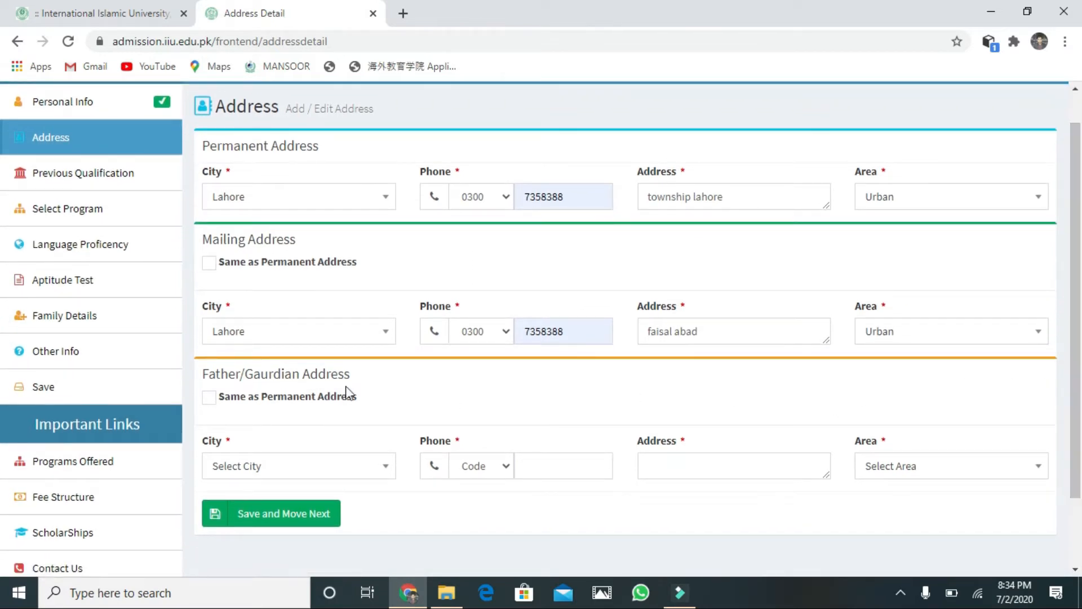
pyautogui.click(323, 389)
pyautogui.click(309, 396)
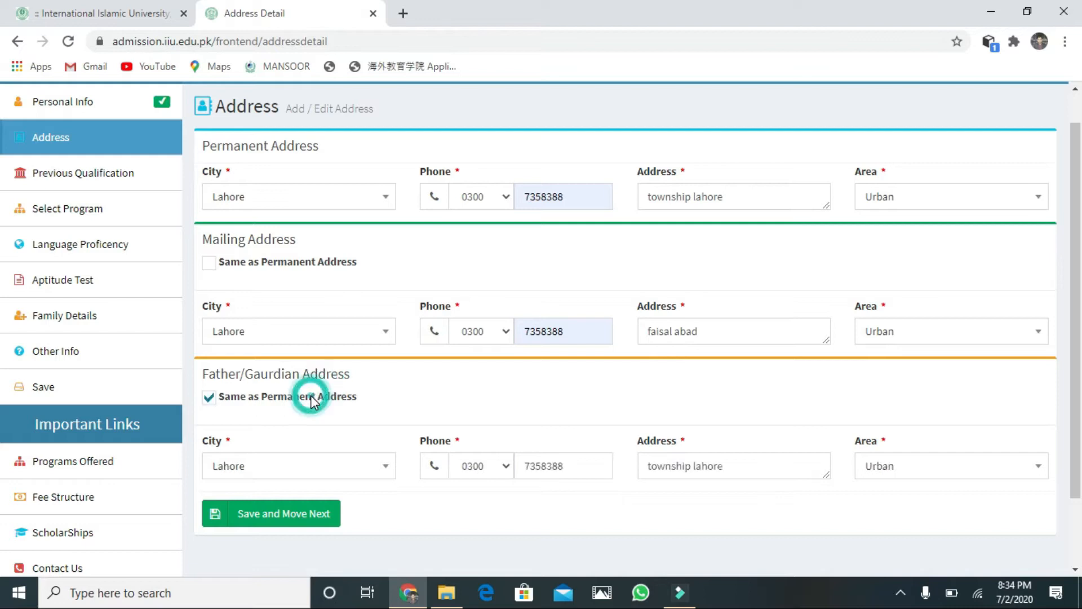
pyautogui.moveTo(1075, 391); pyautogui.dragTo(1075, 457)
pyautogui.click(292, 438)
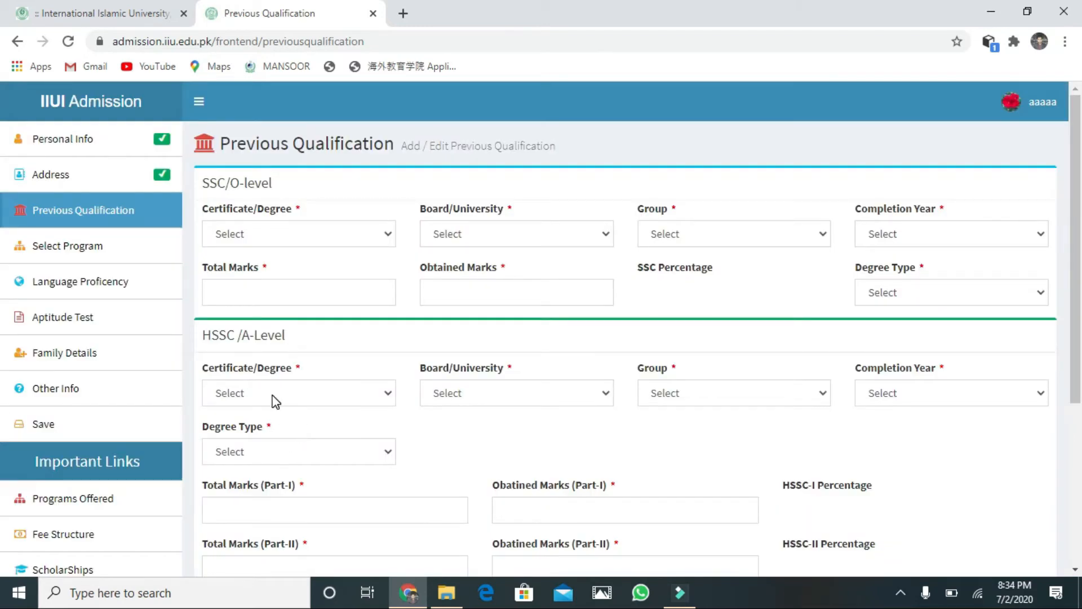
# Step: Set the SSC certificate to SSC, board BISE Rawalpindi, group Science, completion year 2014
pyautogui.click(385, 238)
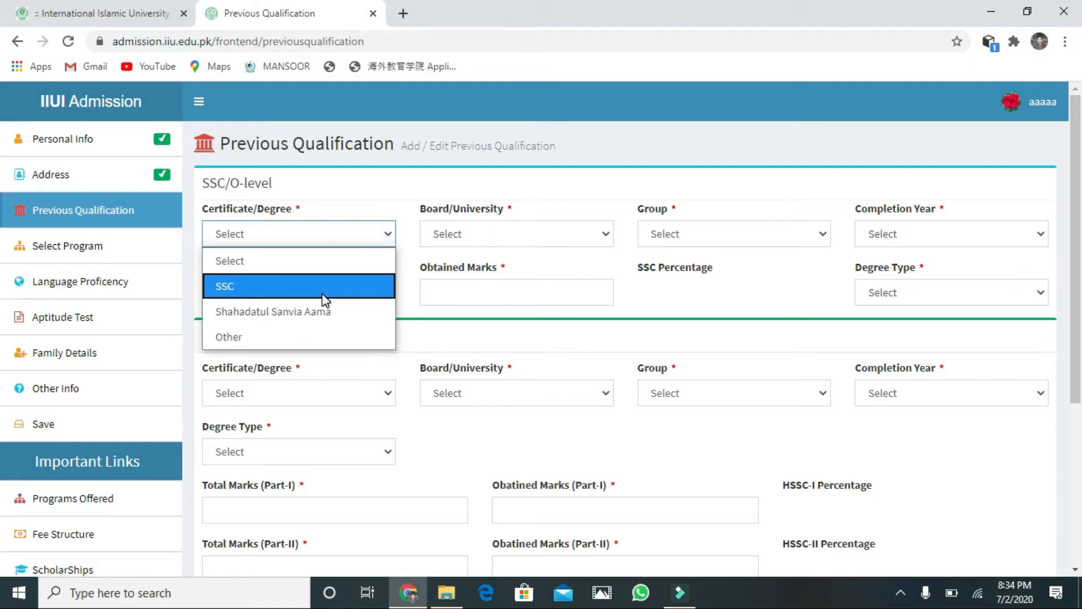
pyautogui.click(323, 291)
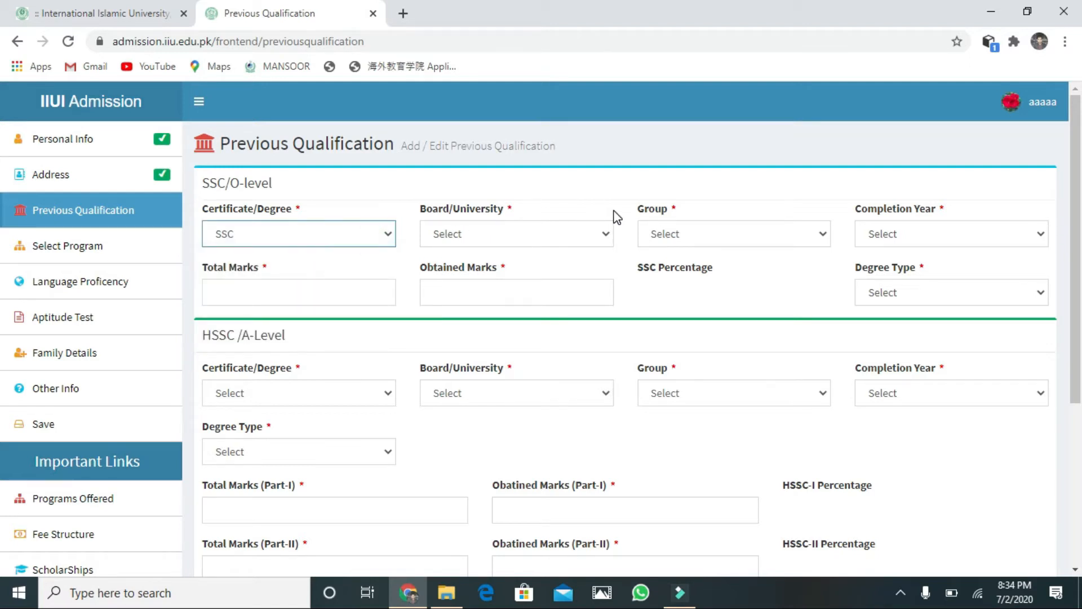
pyautogui.click(607, 236)
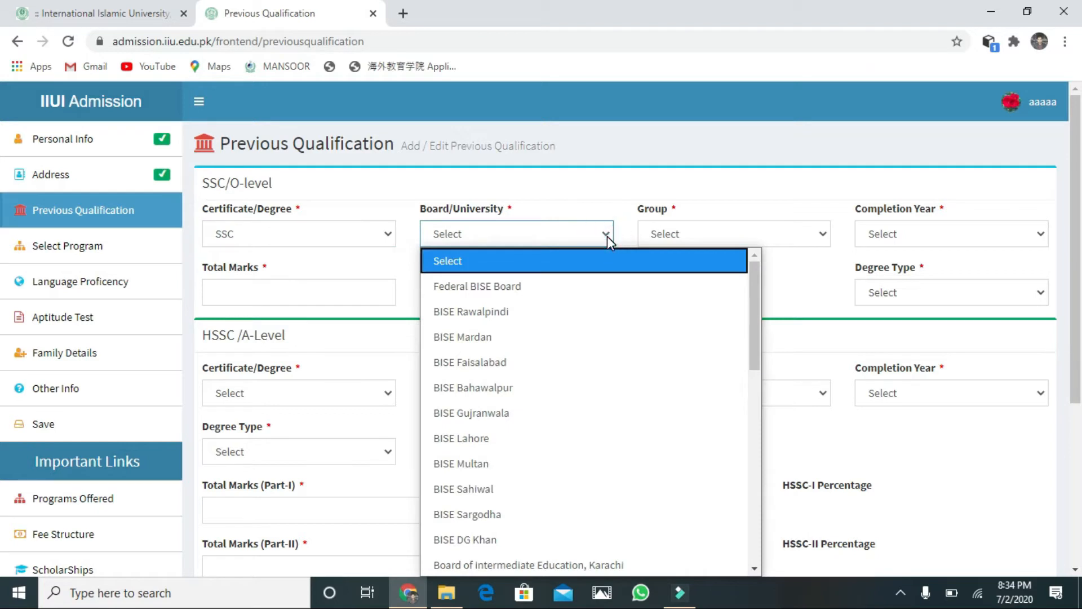
pyautogui.click(550, 301)
pyautogui.click(824, 231)
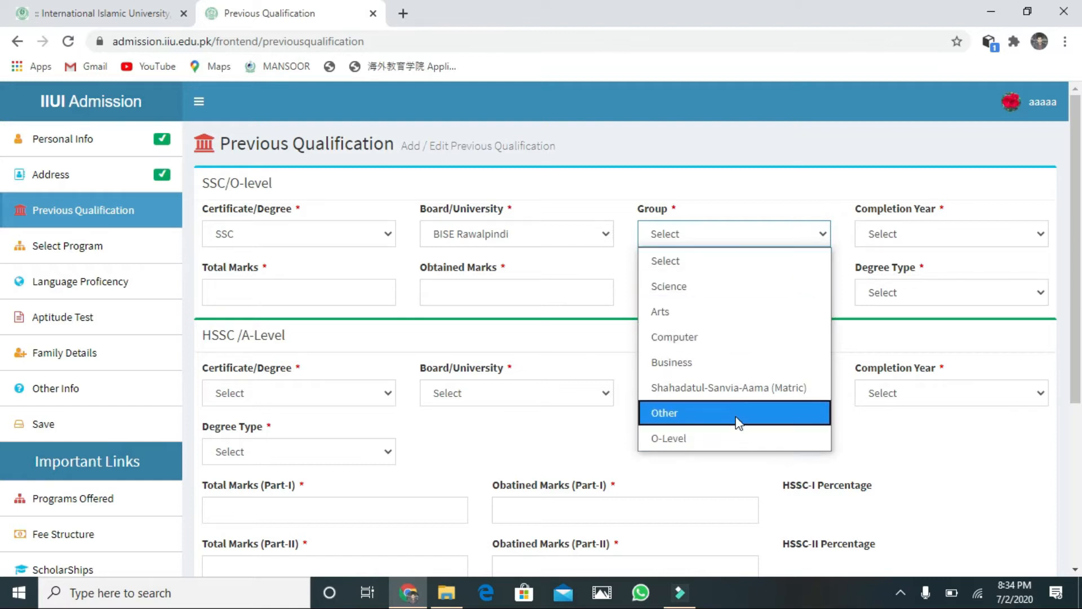
pyautogui.click(704, 284)
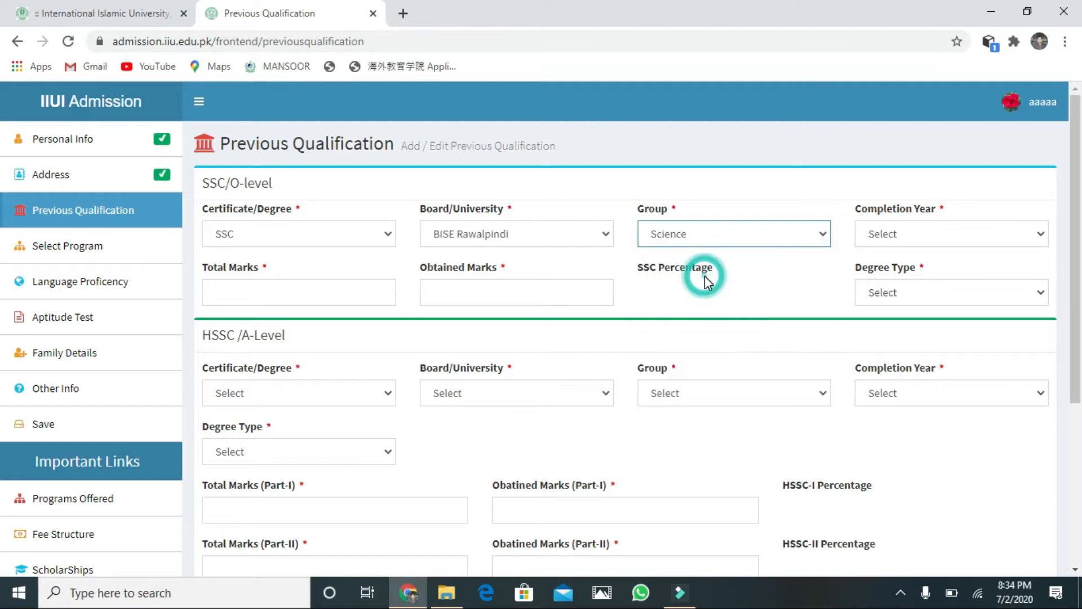
pyautogui.click(1045, 240)
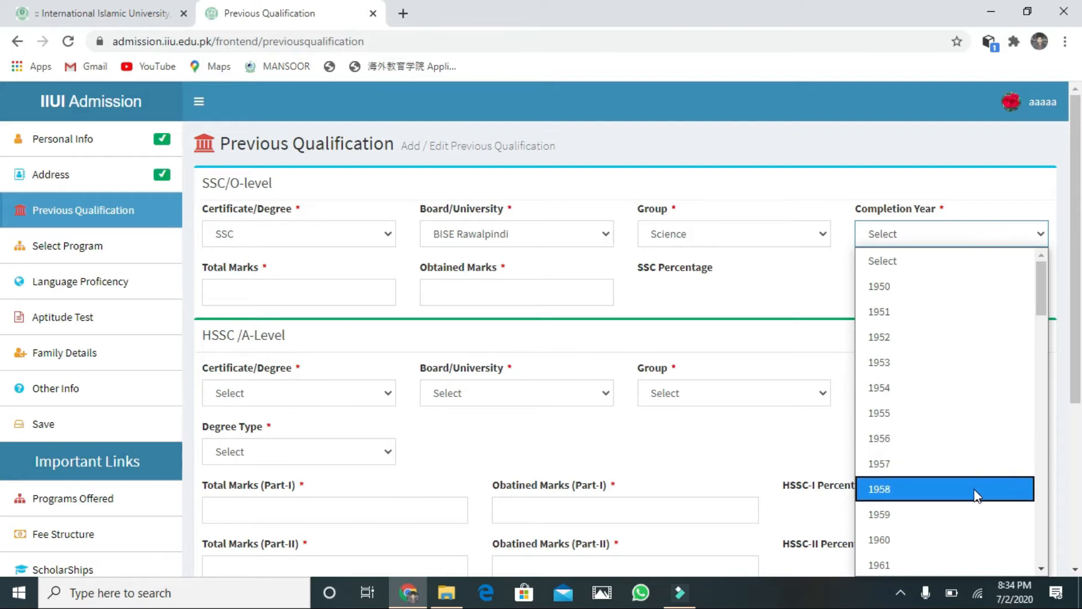
pyautogui.scroll(-1, 975, 571)
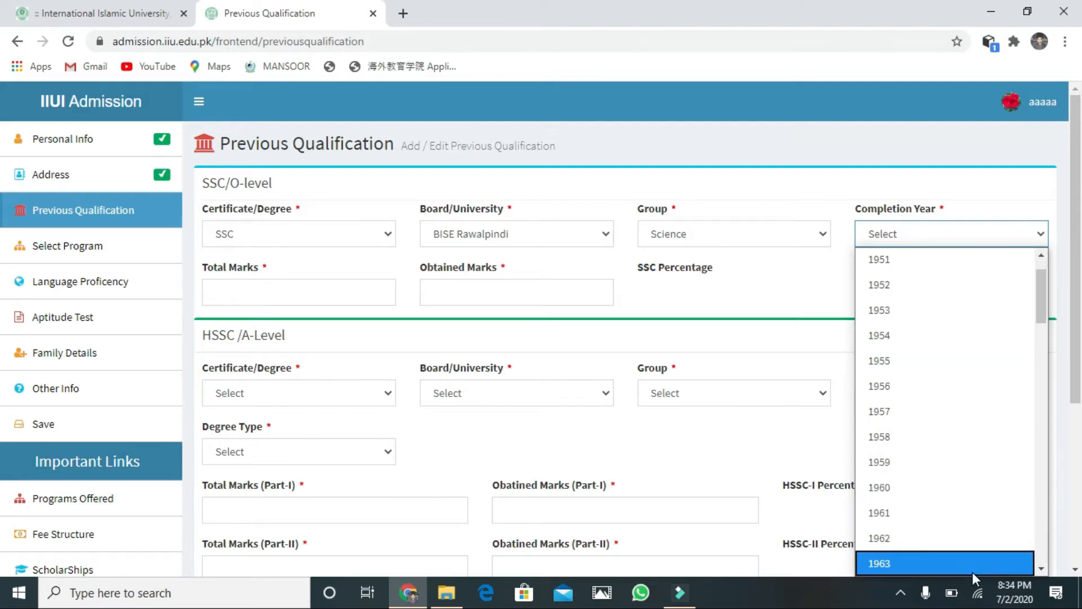
pyautogui.press('Down')
pyautogui.press('Down')
pyautogui.press('Down')
pyautogui.press('Down')
pyautogui.press('Down')
pyautogui.press('Down')
pyautogui.press('Down')
pyautogui.press('Down')
pyautogui.press('Down')
pyautogui.press('Down')
pyautogui.press('Down')
pyautogui.press('Down')
pyautogui.press('Down')
pyautogui.press('Down')
pyautogui.press('Down')
pyautogui.press('Down')
pyautogui.press('Down')
pyautogui.press('Down')
pyautogui.press('Down')
pyautogui.press('Down')
pyautogui.press('Down')
pyautogui.press('Down')
pyautogui.press('Down')
pyautogui.press('Down')
pyautogui.press('Down')
pyautogui.press('Down')
pyautogui.press('Down')
pyautogui.press('Down')
pyautogui.press('Down')
pyautogui.press('Down')
pyautogui.press('Down')
pyautogui.press('Down')
pyautogui.press('Down')
pyautogui.press('Down')
pyautogui.press('Down')
pyautogui.press('Down')
pyautogui.press('Down')
pyautogui.press('Down')
pyautogui.press('Down')
pyautogui.press('Down')
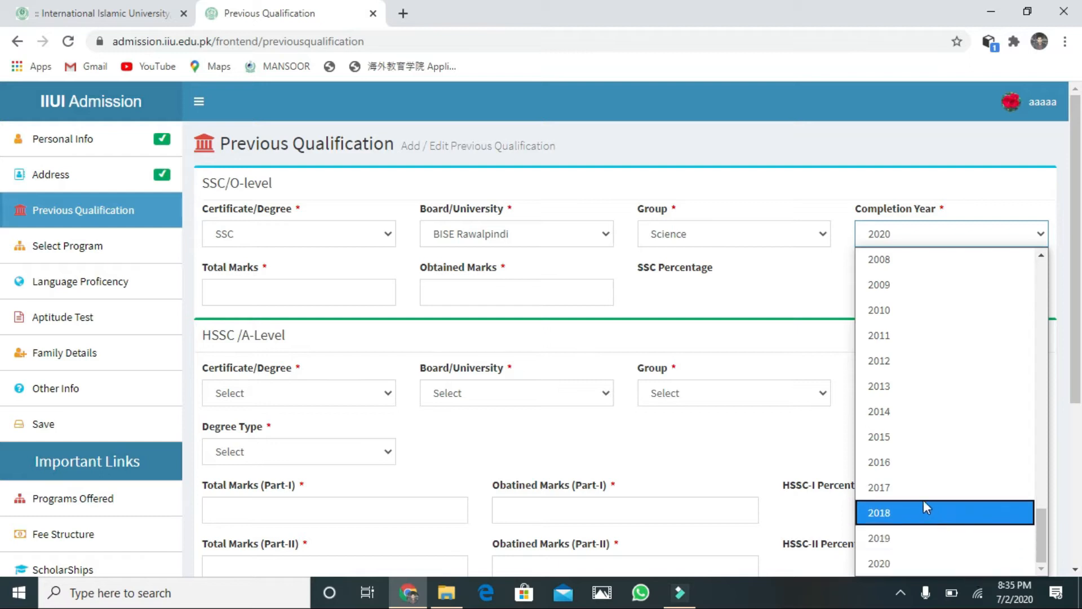
pyautogui.click(899, 412)
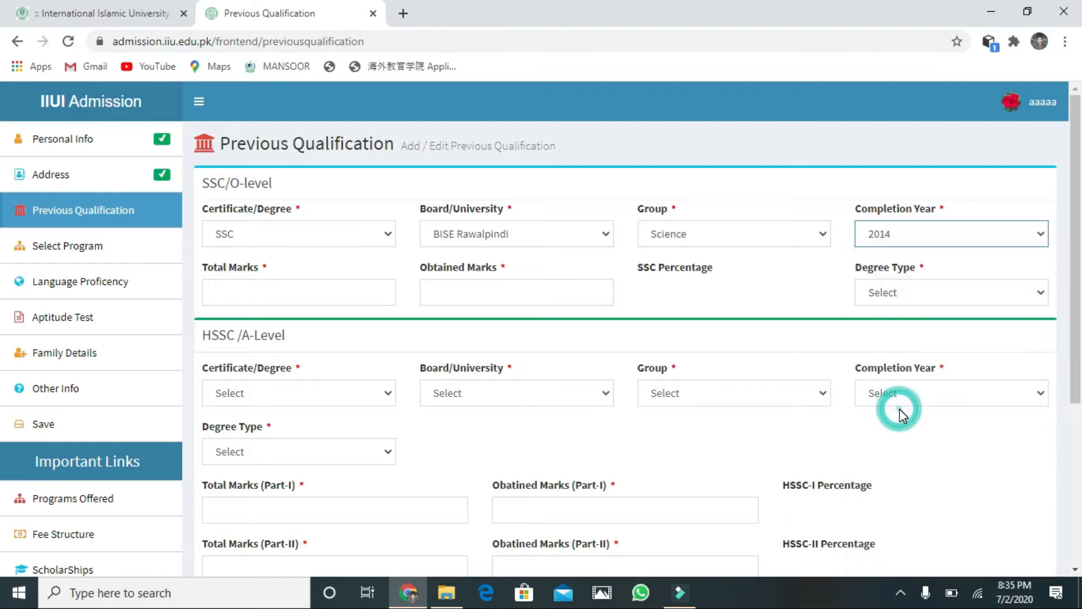
# Step: Enter SSC marks 950 out of 1100 (86.36%) and set degree type to Regular
pyautogui.click(266, 290)
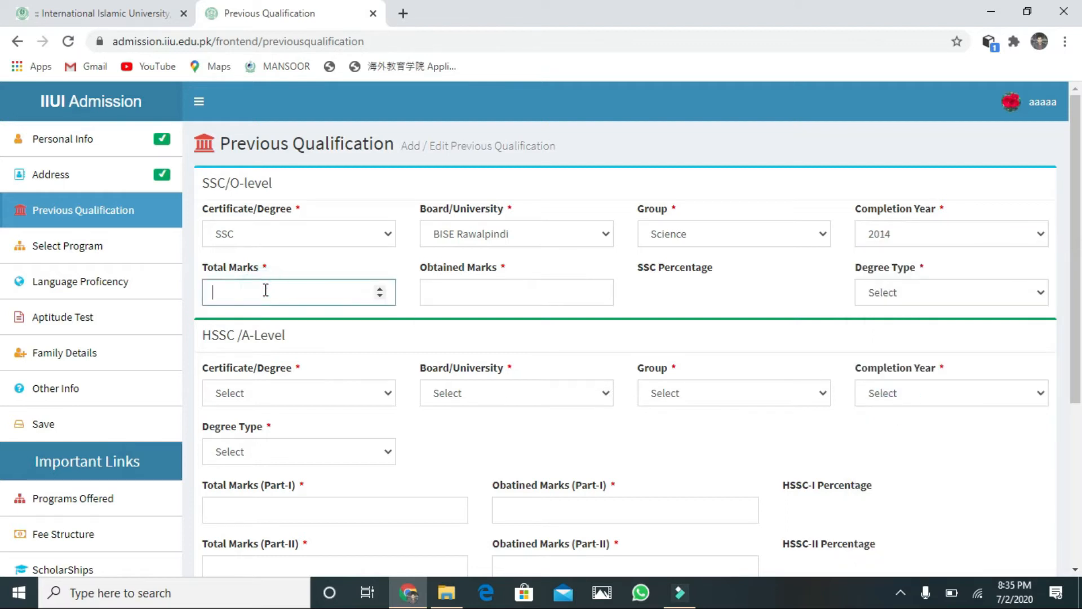
pyautogui.write('11000')
pyautogui.press('BackSpace')
pyautogui.click(485, 292)
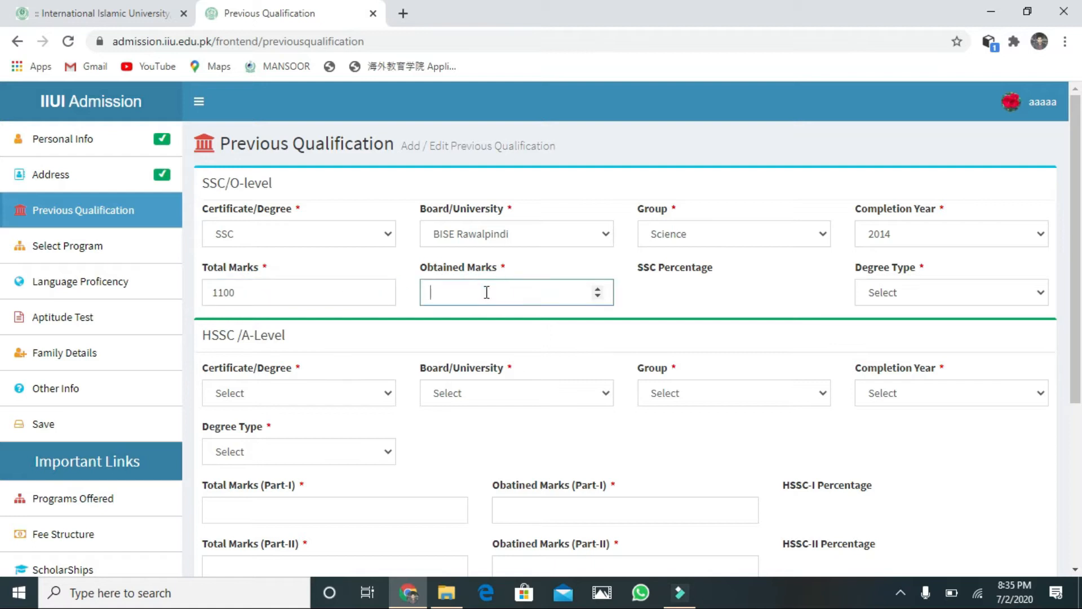
pyautogui.write('950')
pyautogui.click(953, 311)
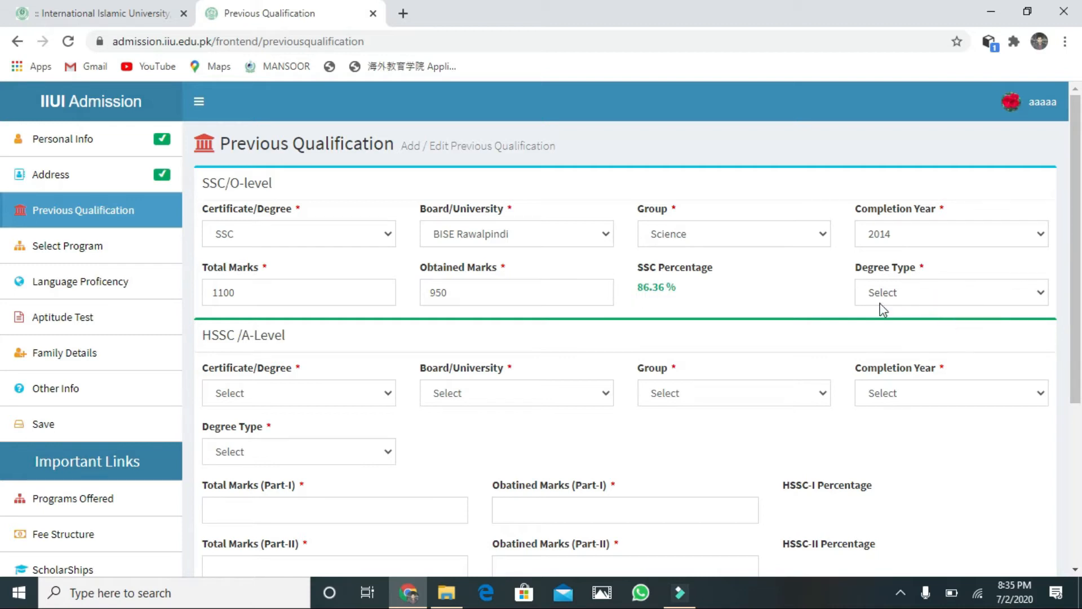
pyautogui.click(1038, 294)
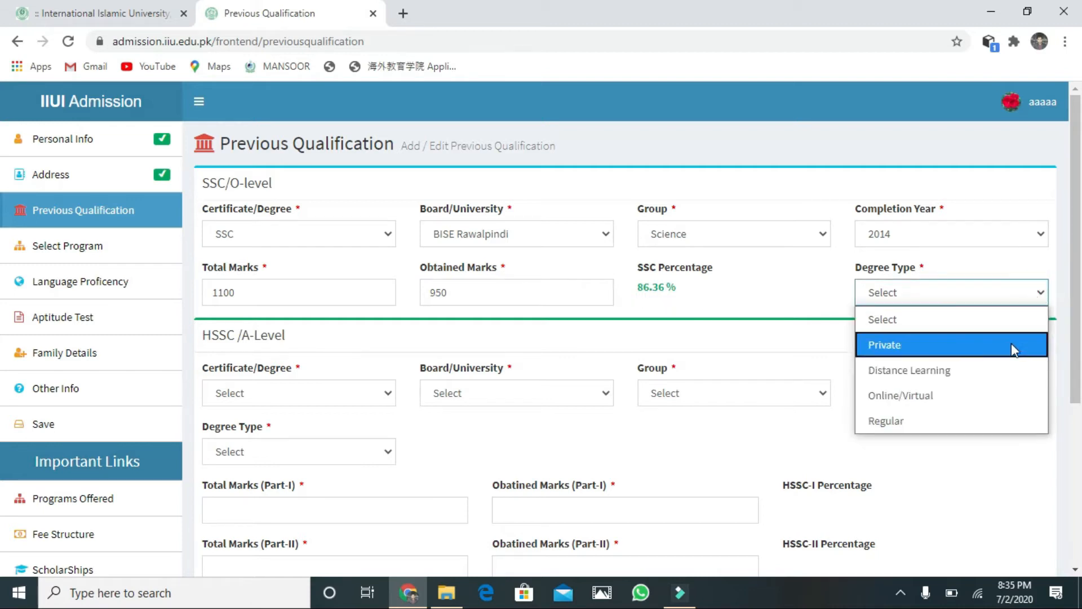
pyautogui.click(967, 428)
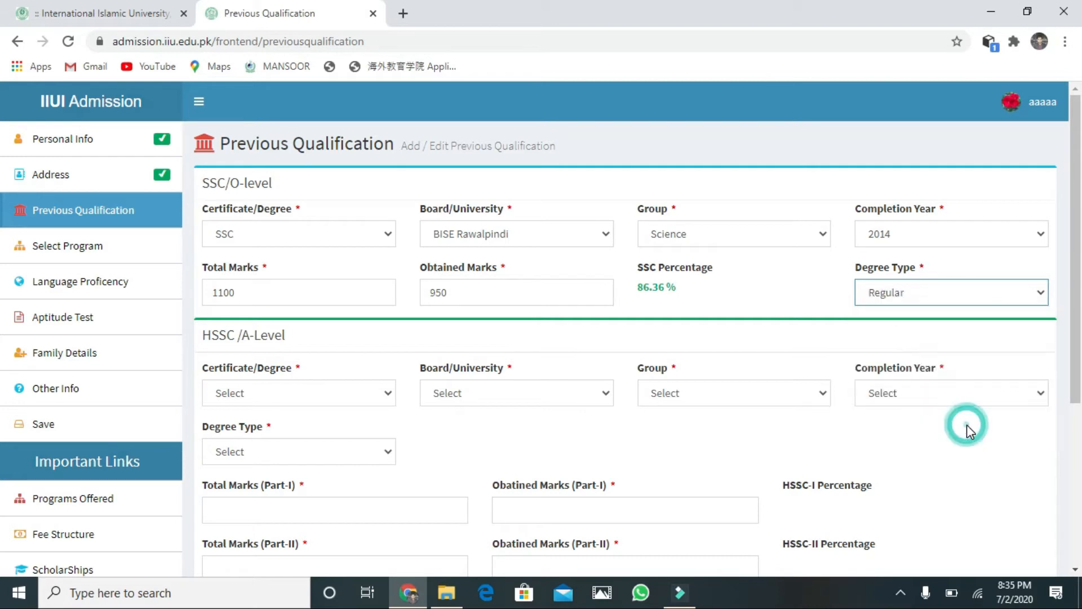
# Step: Choose HSSC, board BISE Rawalpindi, group Pre-Medical and completion year 2016 in the HSSC section
pyautogui.click(381, 393)
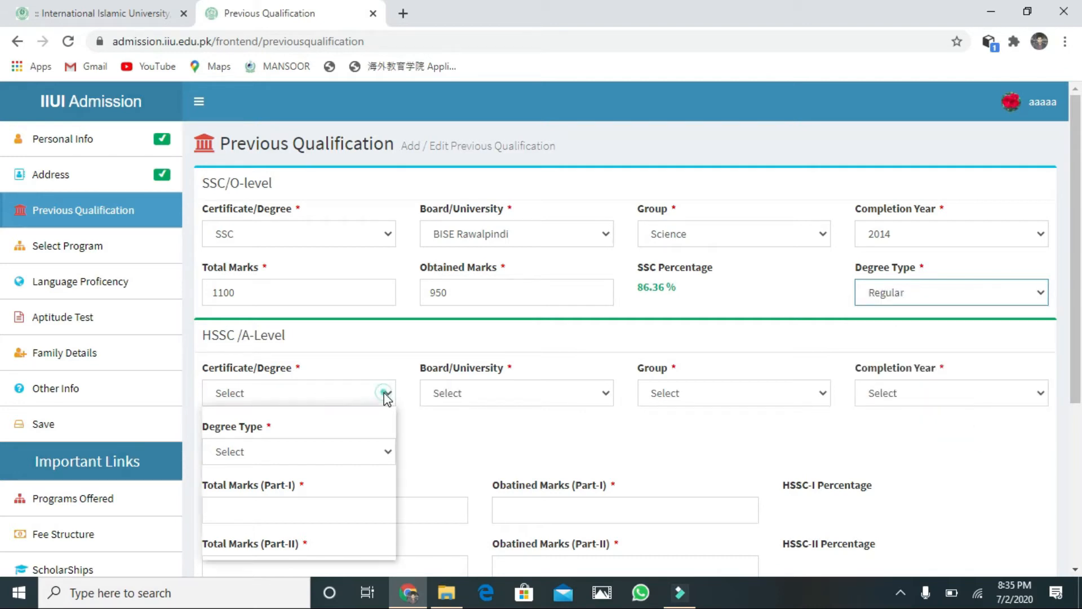
pyautogui.click(344, 446)
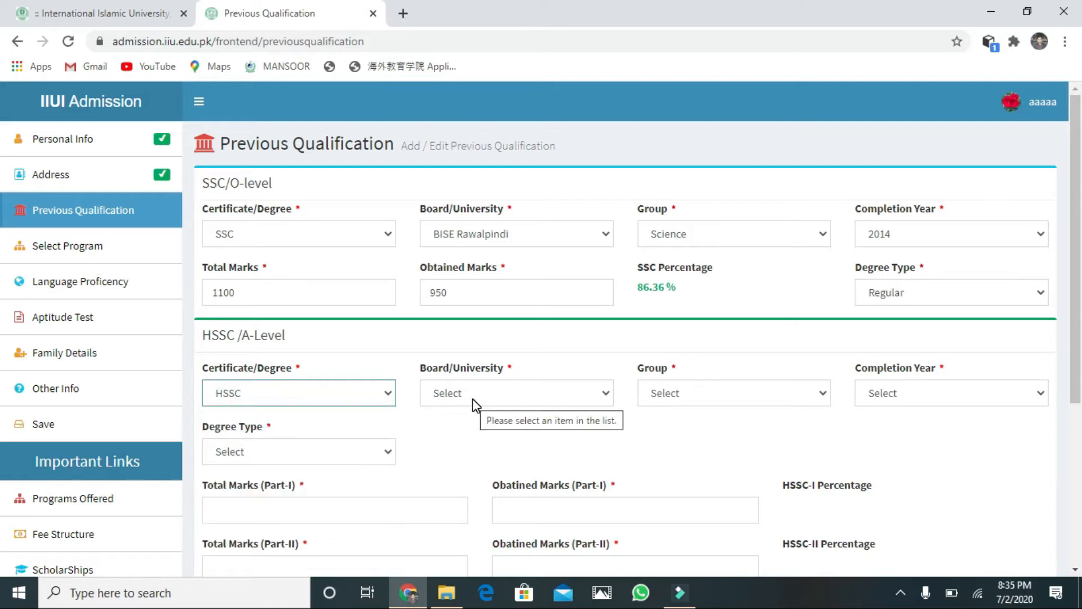
pyautogui.click(613, 397)
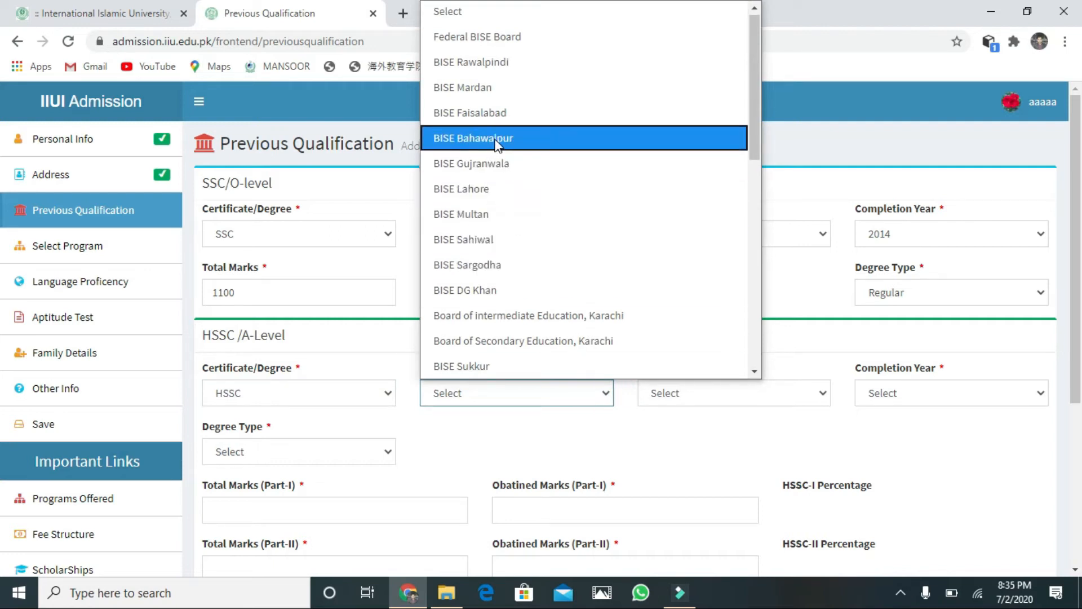
pyautogui.click(485, 59)
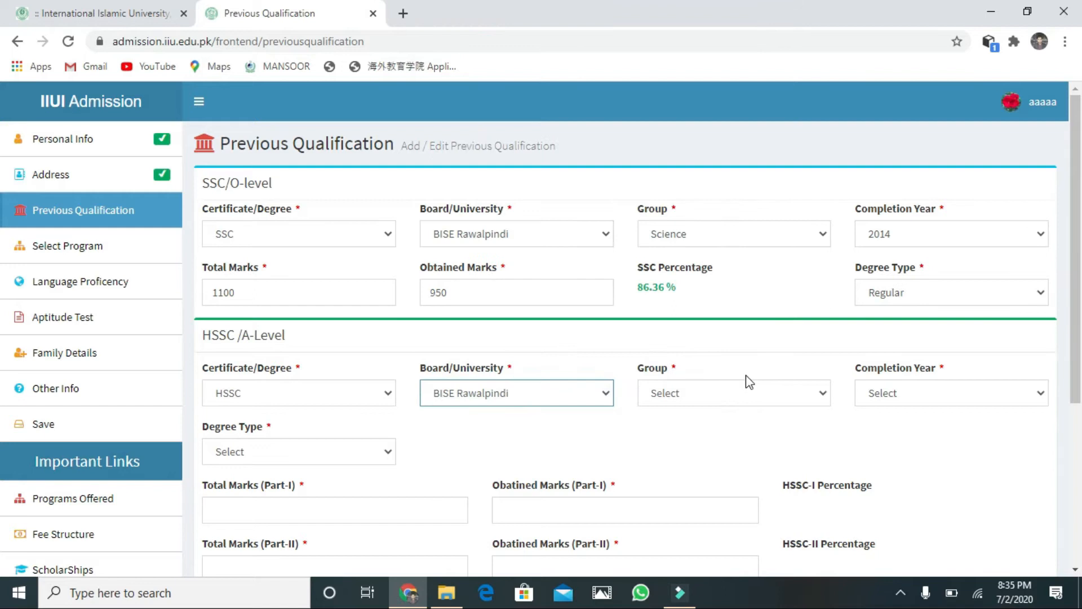
pyautogui.click(814, 400)
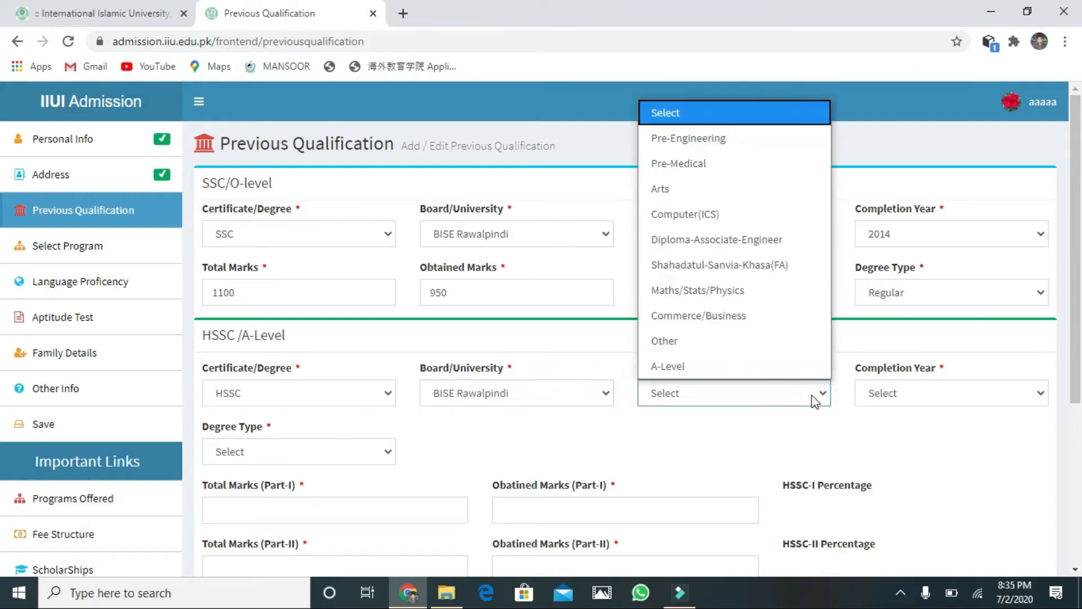
pyautogui.click(725, 165)
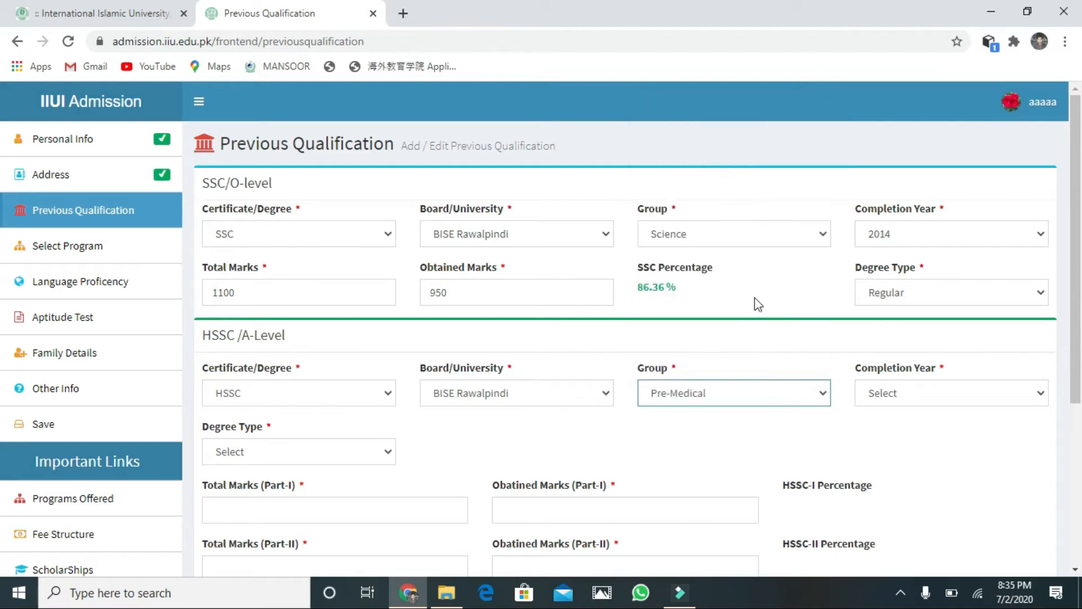
pyautogui.click(1032, 394)
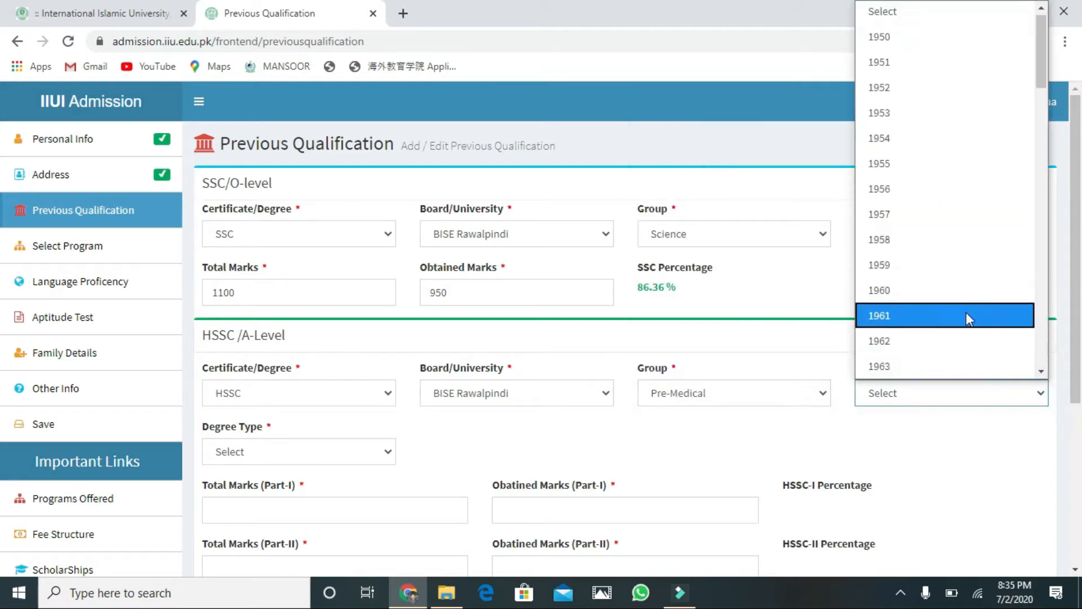
pyautogui.press('Down')
pyautogui.press('Down')
pyautogui.press('Down')
pyautogui.press('Down')
pyautogui.press('Down')
pyautogui.press('Down')
pyautogui.press('Down')
pyautogui.press('Down')
pyautogui.press('Down')
pyautogui.press('Down')
pyautogui.press('Down')
pyautogui.press('Down')
pyautogui.press('Down')
pyautogui.press('Down')
pyautogui.press('Down')
pyautogui.press('Down')
pyautogui.press('Down')
pyautogui.press('Down')
pyautogui.press('Down')
pyautogui.press('Down')
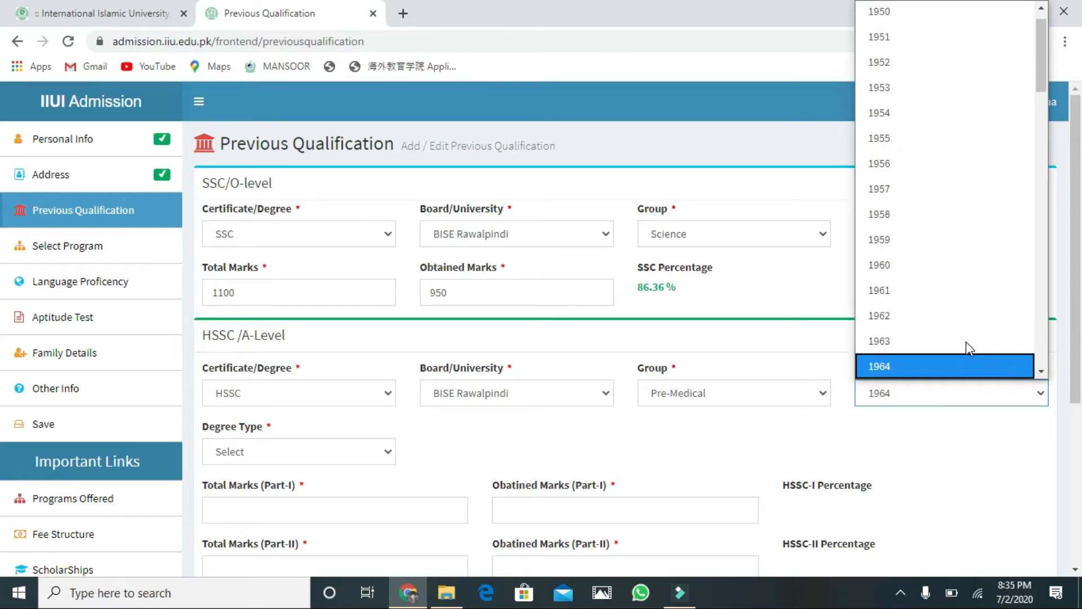
pyautogui.press('Down')
pyautogui.press('Down')
pyautogui.press('Down')
pyautogui.press('Down')
pyautogui.press('Down')
pyautogui.press('Down')
pyautogui.press('Down')
pyautogui.press('Down')
pyautogui.press('Down')
pyautogui.press('Down')
pyautogui.press('Down')
pyautogui.press('Down')
pyautogui.press('Down')
pyautogui.press('Down')
pyautogui.press('Down')
pyautogui.press('Down')
pyautogui.press('Down')
pyautogui.press('Down')
pyautogui.press('Down')
pyautogui.press('Down')
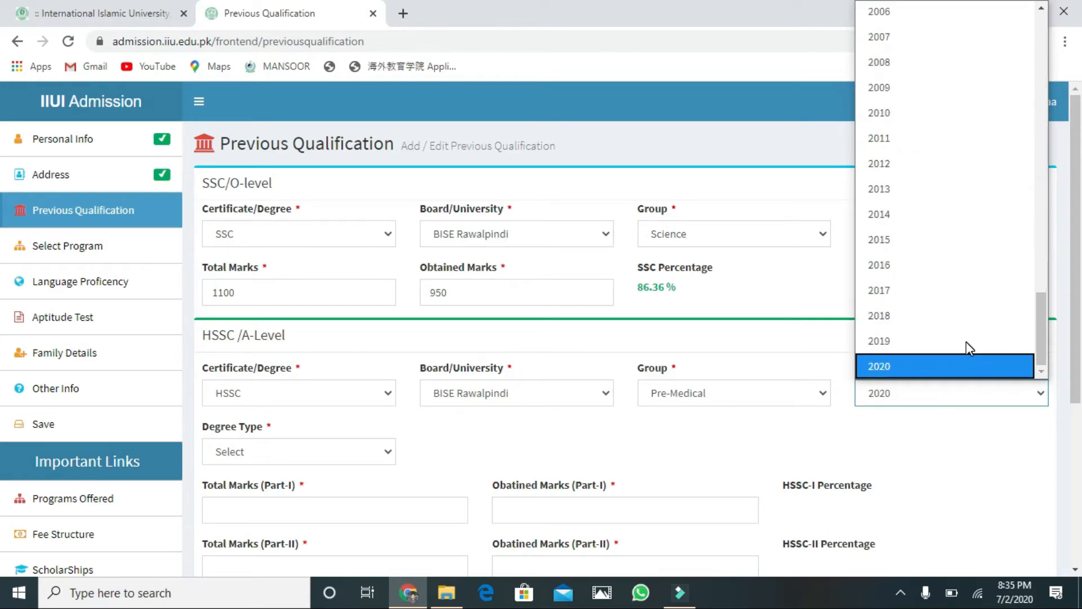
pyautogui.click(927, 275)
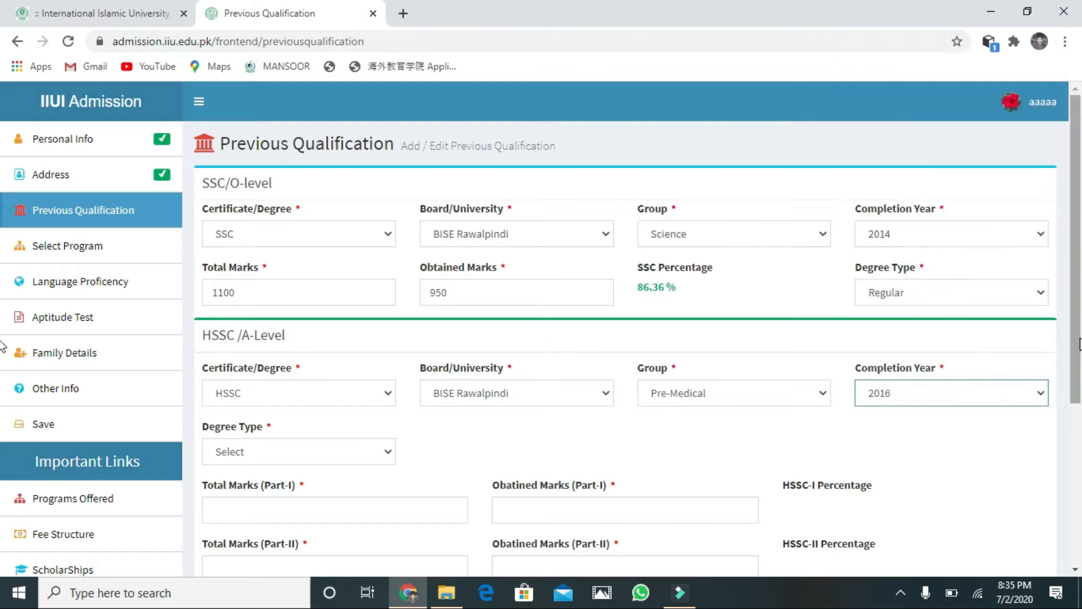
pyautogui.scroll(-2, 3, 366)
pyautogui.scroll(-2, 3, 372)
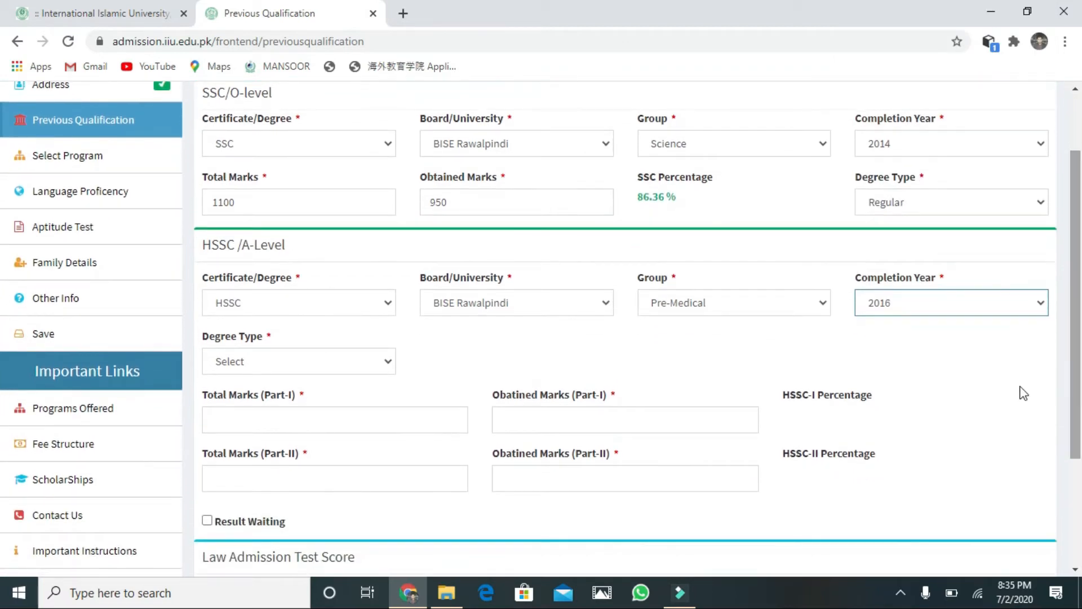
# Step: Set the HSSC degree type to Regular and enter Part-I marks 450 of 550 (81.81%)
pyautogui.click(381, 360)
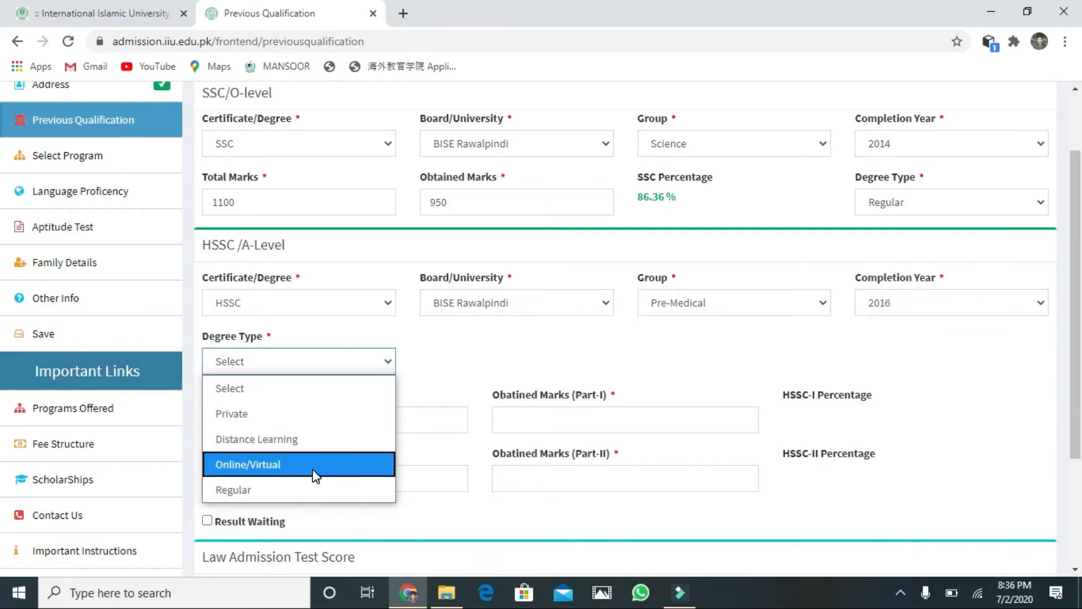
pyautogui.click(307, 484)
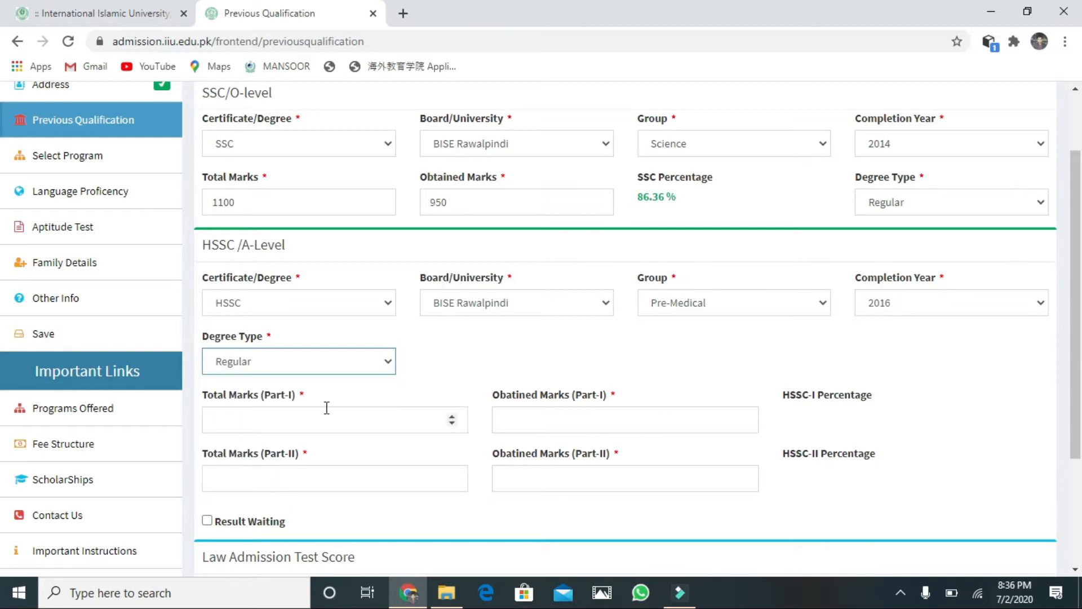
pyautogui.click(292, 424)
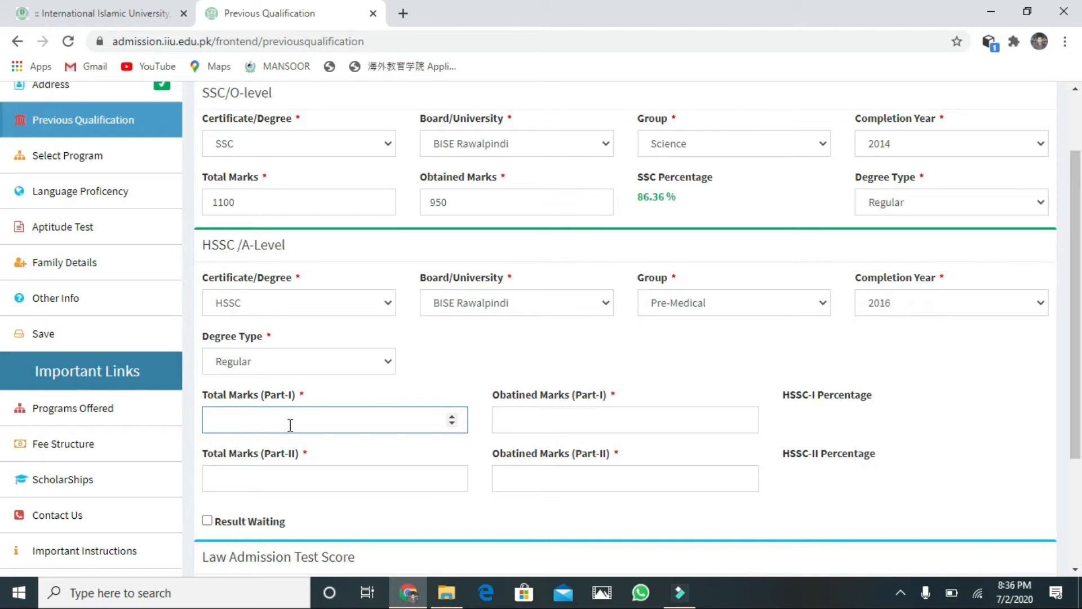
pyautogui.write('550')
pyautogui.click(622, 426)
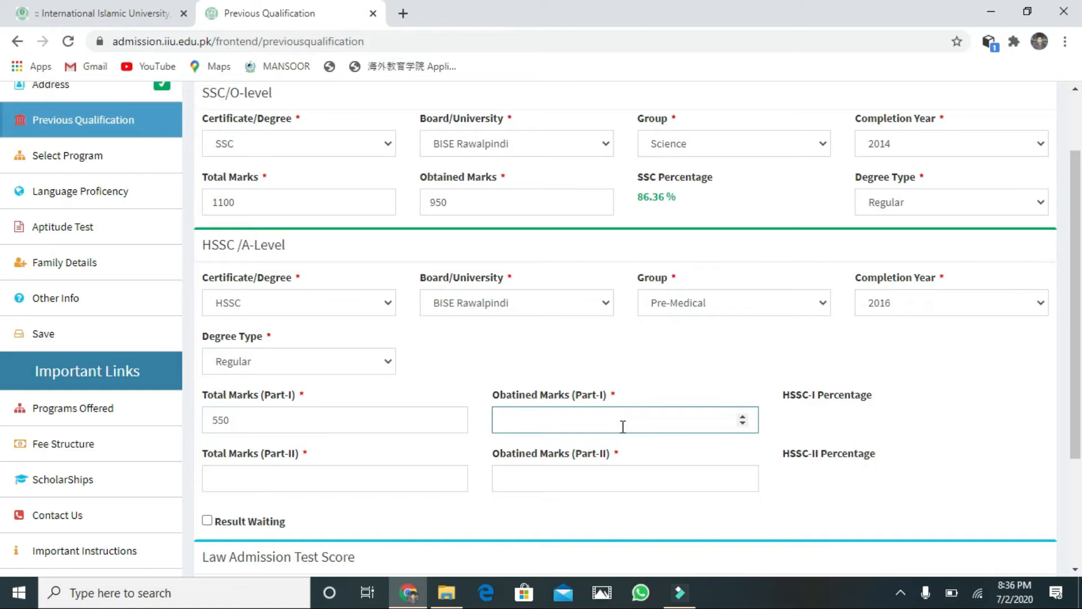
pyautogui.write('54')
pyautogui.write('50')
pyautogui.press('BackSpace')
pyautogui.press('BackSpace')
pyautogui.press('BackSpace')
pyautogui.write('450')
pyautogui.click(827, 435)
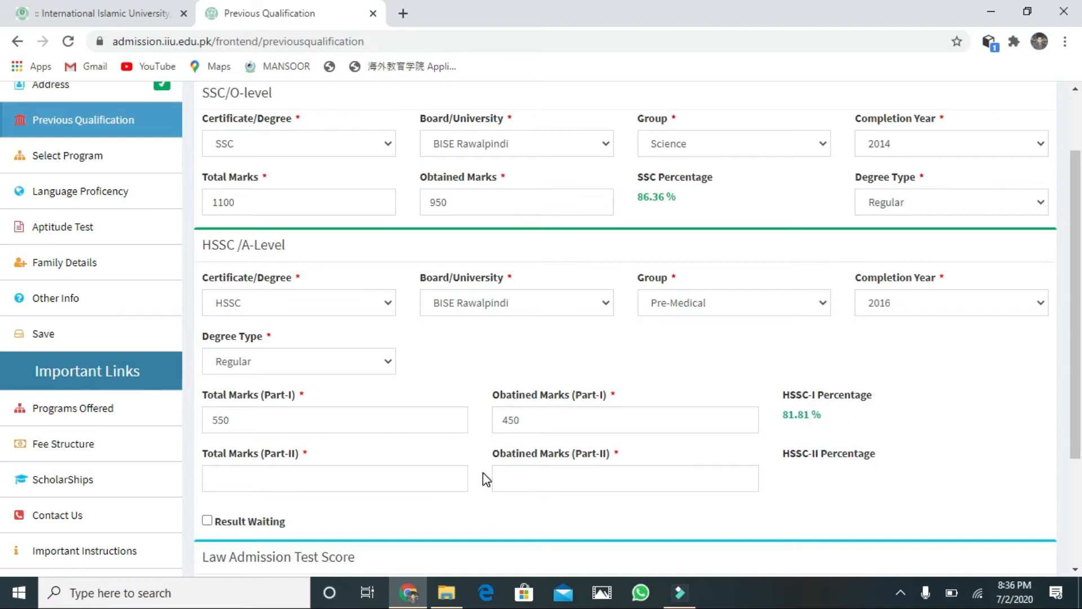
# Step: Enter HSSC Part-II marks 460 of 550, giving 83.63%
pyautogui.click(282, 486)
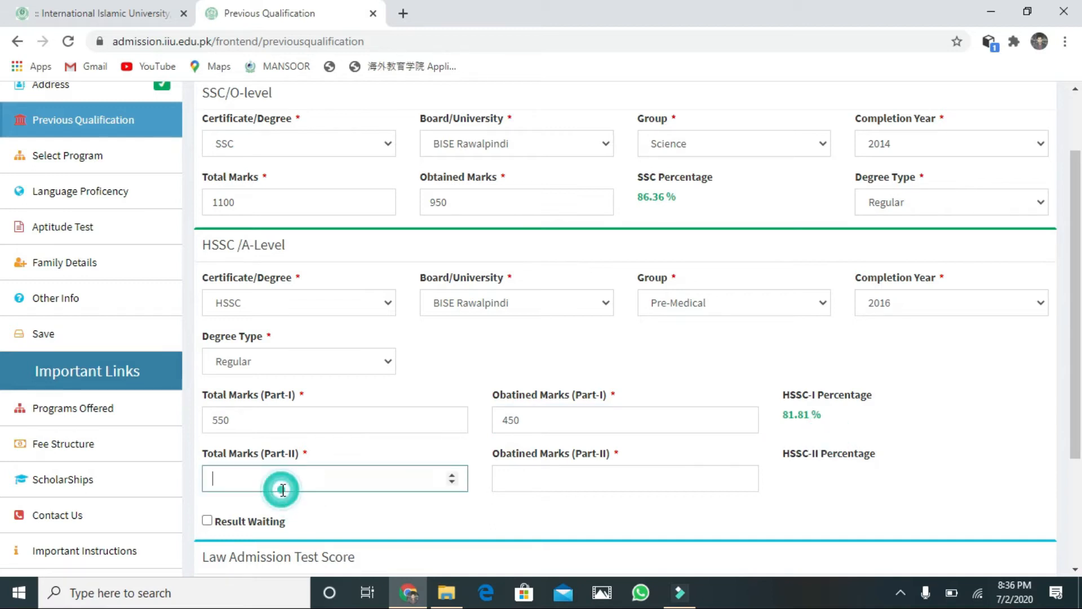
pyautogui.write('550')
pyautogui.click(619, 486)
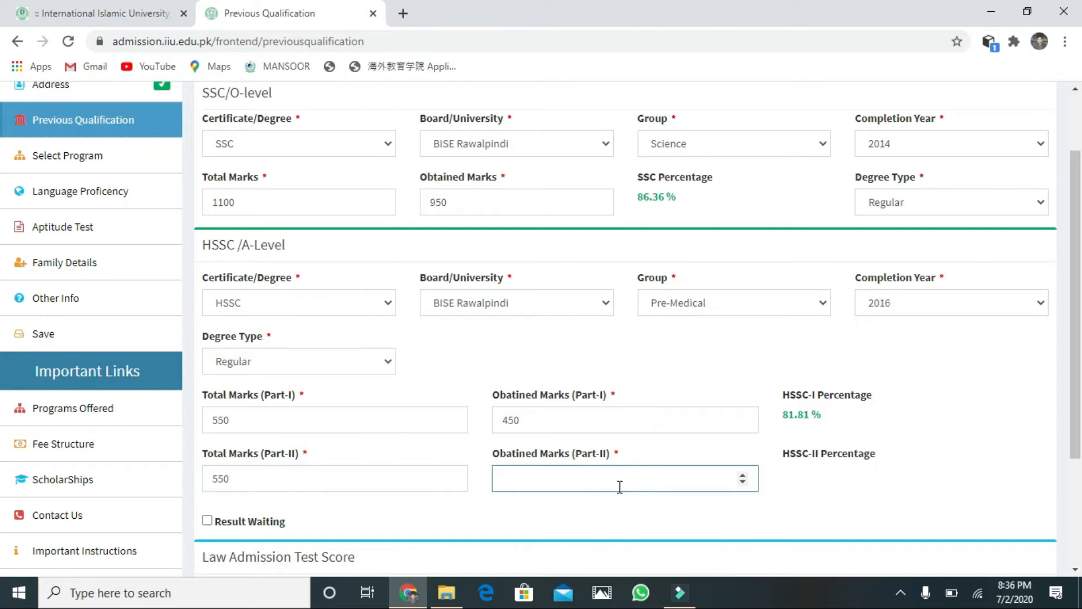
pyautogui.write('460')
pyautogui.click(823, 467)
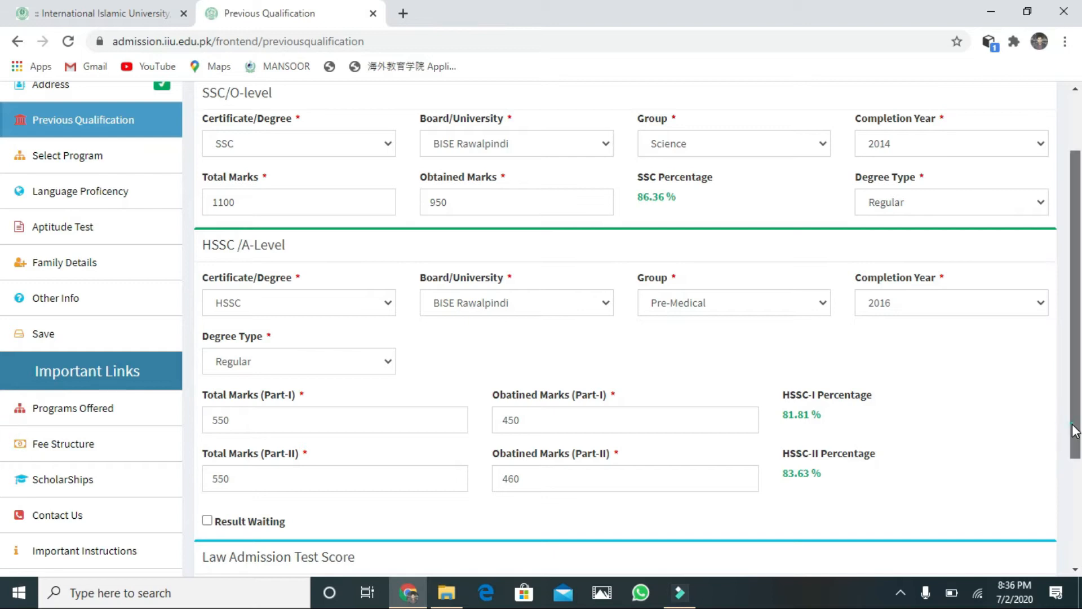
pyautogui.scroll(-3, 1076, 445)
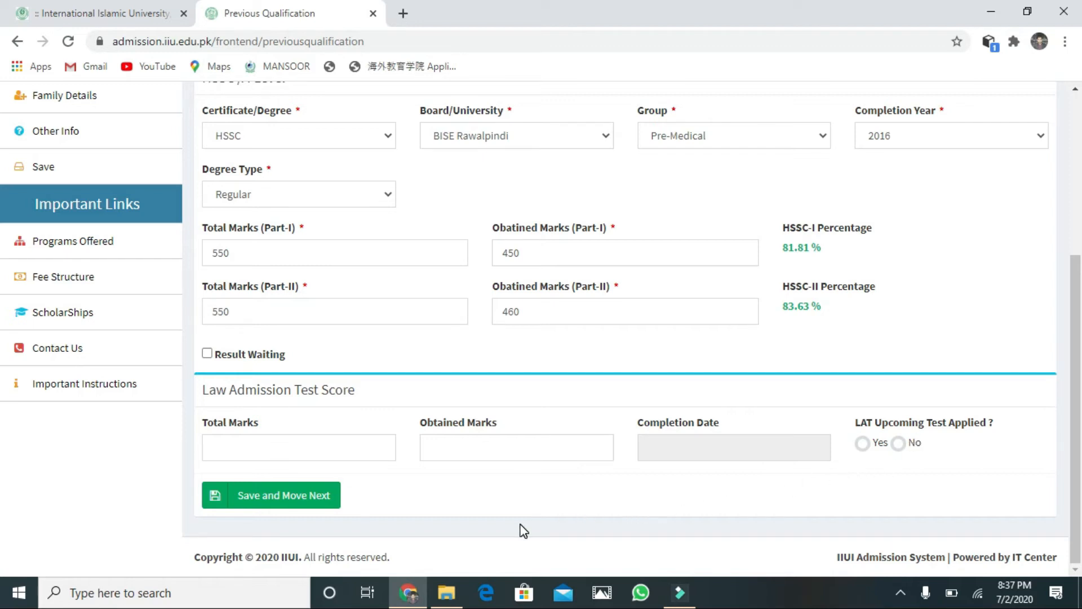
# Step: Save the previous qualification and confirm with Save and continue in the Important Information dialog
pyautogui.click(271, 500)
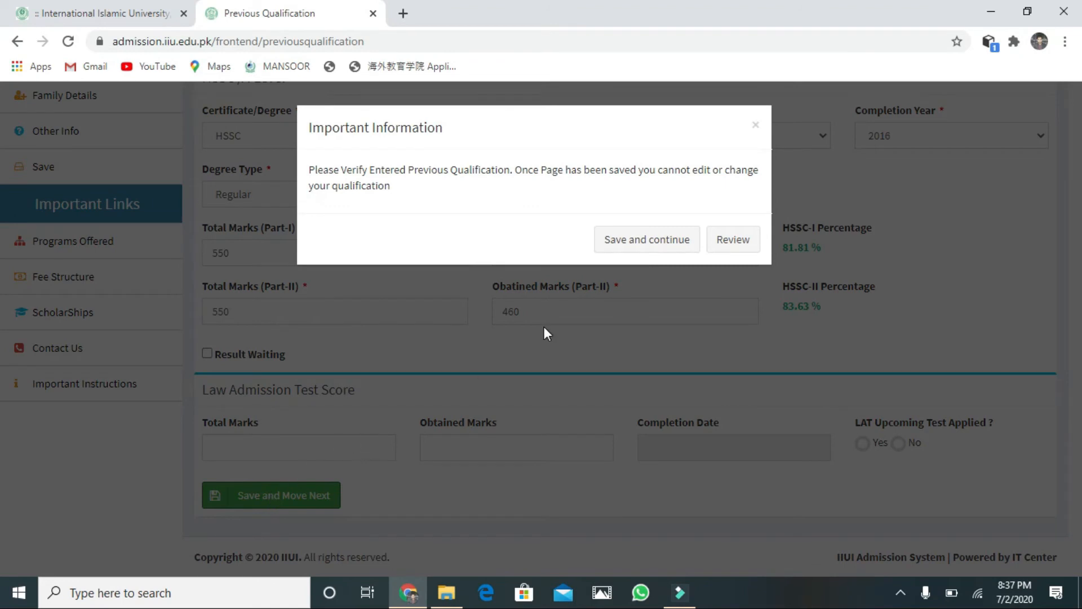
pyautogui.click(644, 241)
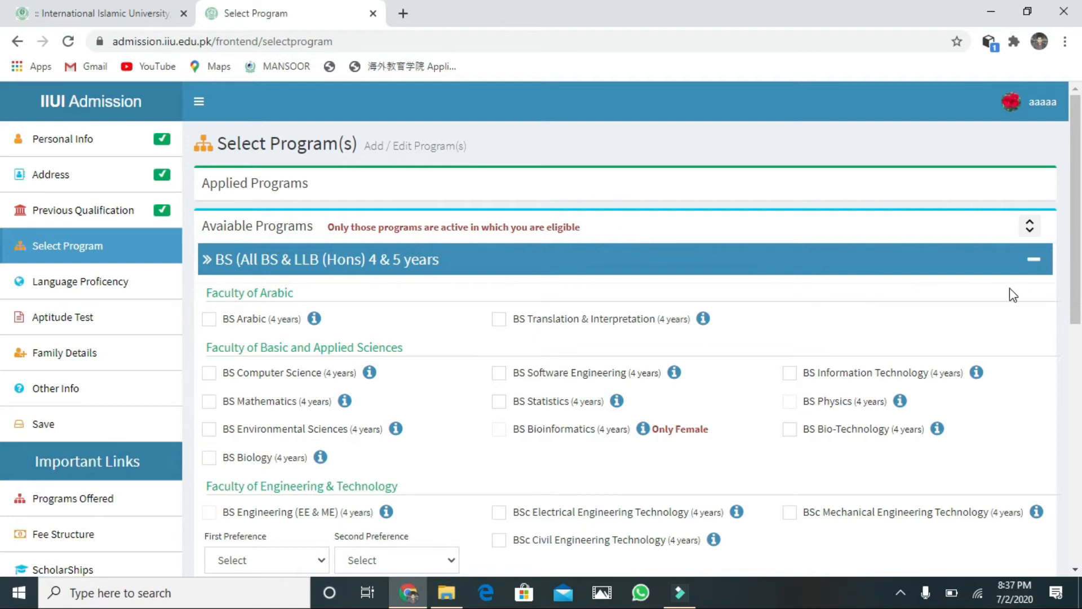
# Step: Select BS Information Technology and agree to its requirements
pyautogui.scroll(-1, 1077, 311)
pyautogui.moveTo(1080, 311); pyautogui.dragTo(1079, 348)
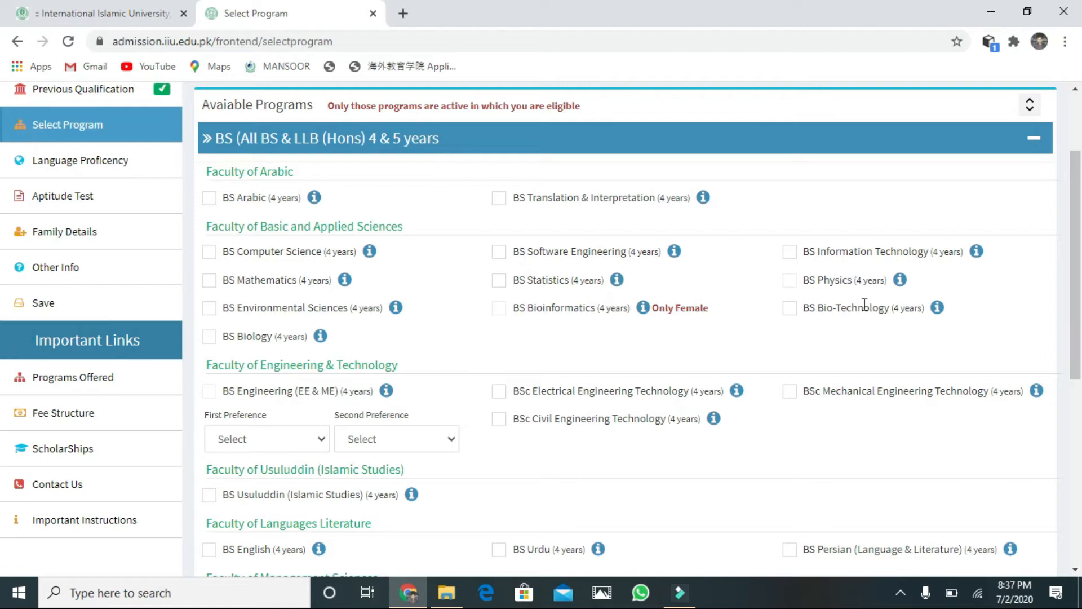
pyautogui.click(789, 252)
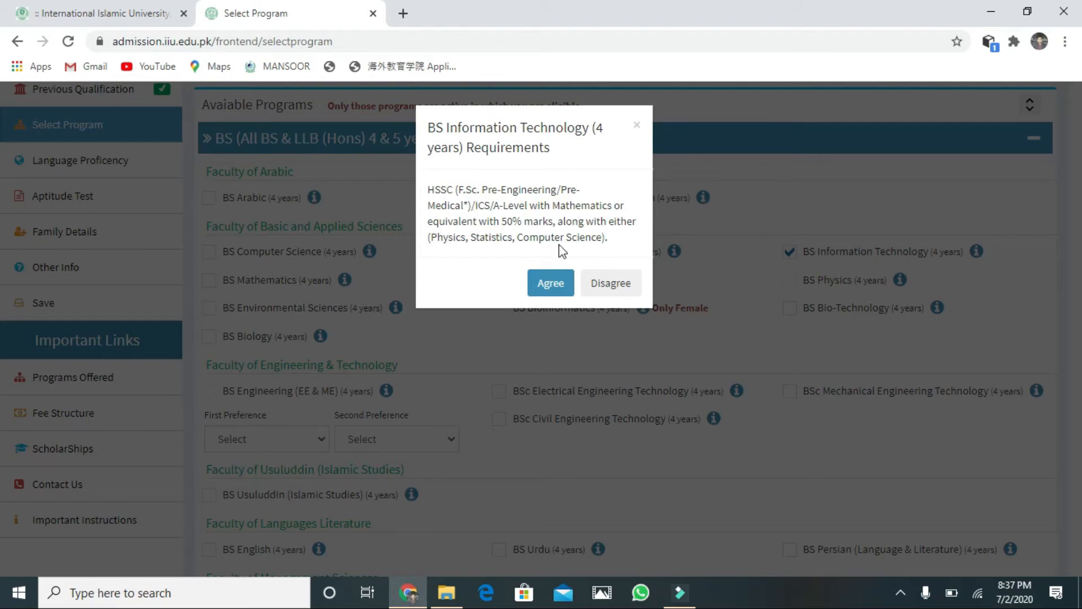
pyautogui.click(549, 287)
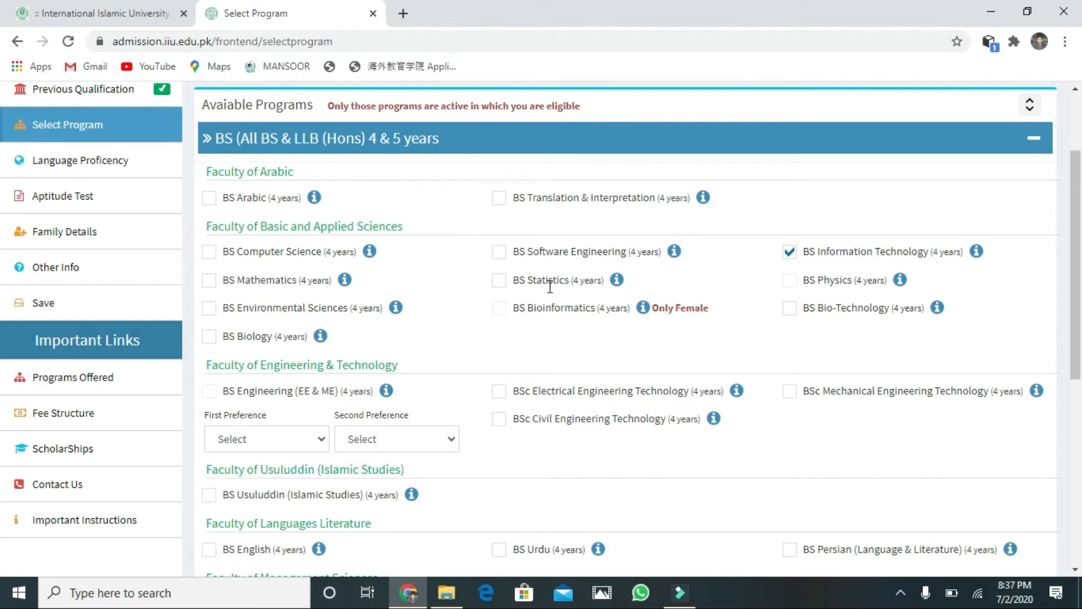
# Step: Save the program selection and proceed to the Language Proficiency page
pyautogui.moveTo(1071, 277); pyautogui.dragTo(1077, 441)
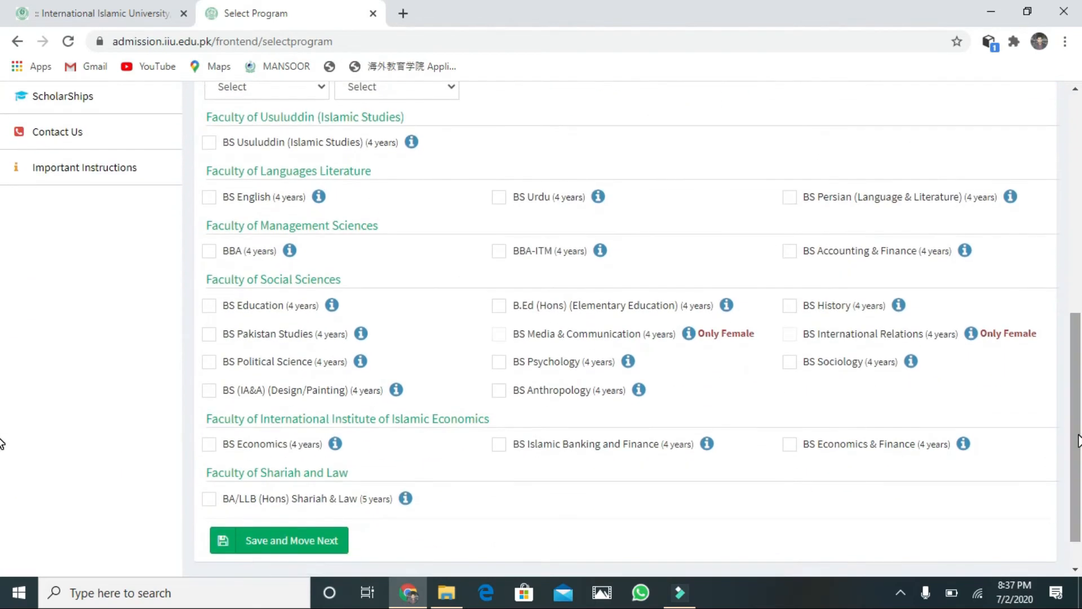
pyautogui.scroll(-1, 1077, 440)
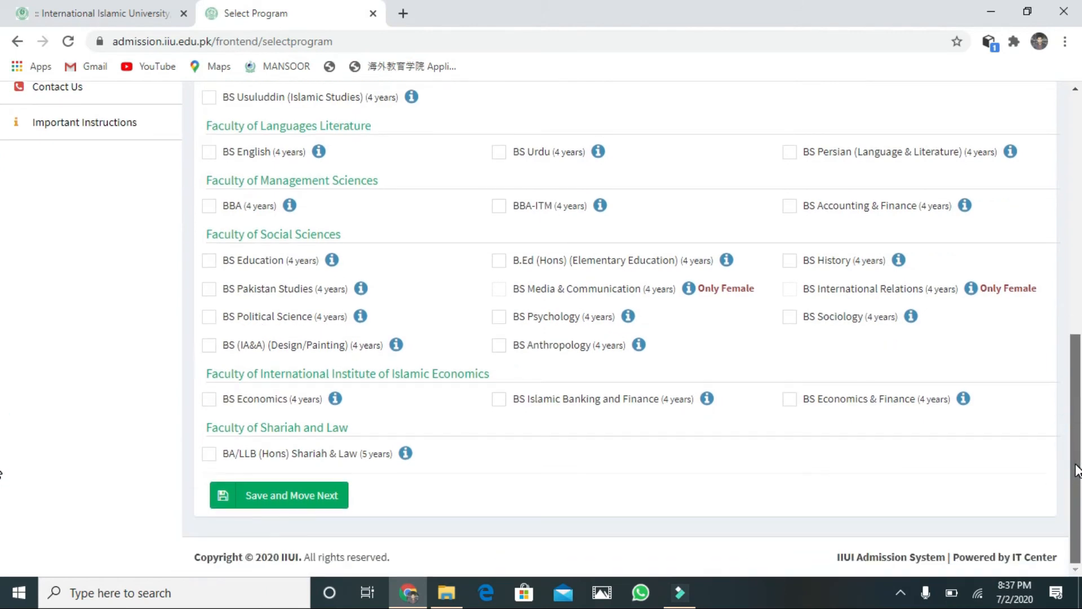
pyautogui.moveTo(1076, 471); pyautogui.dragTo(1056, 331)
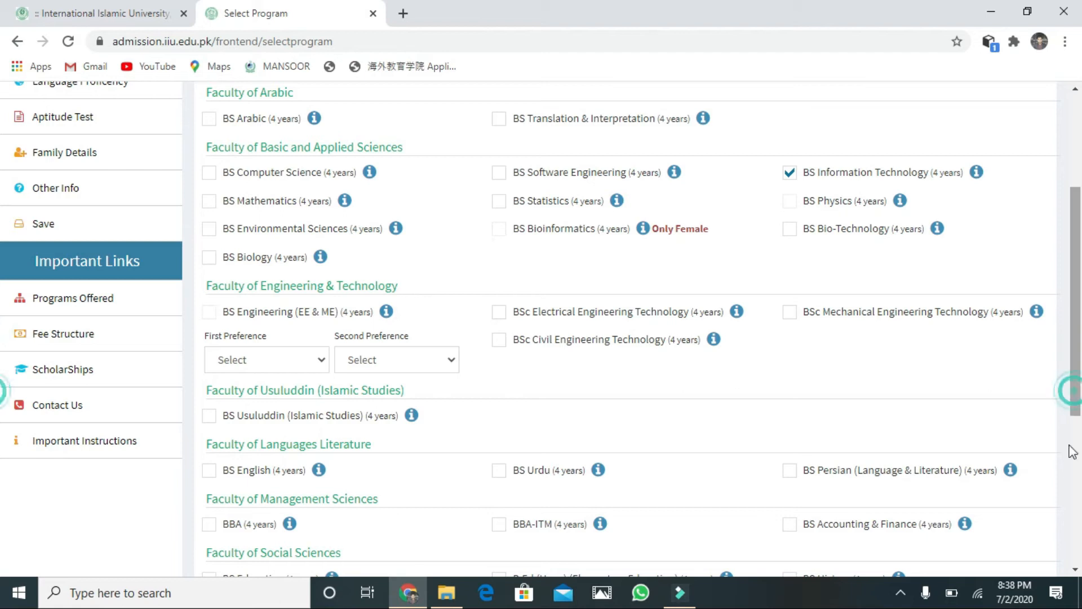
pyautogui.moveTo(1077, 338); pyautogui.dragTo(1079, 447)
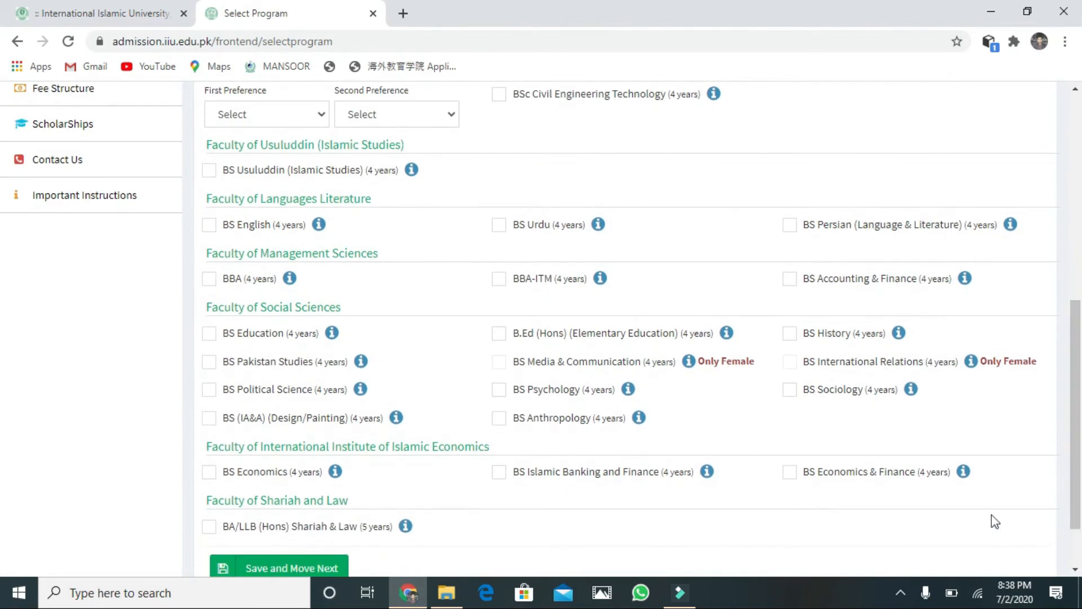
pyautogui.click(304, 571)
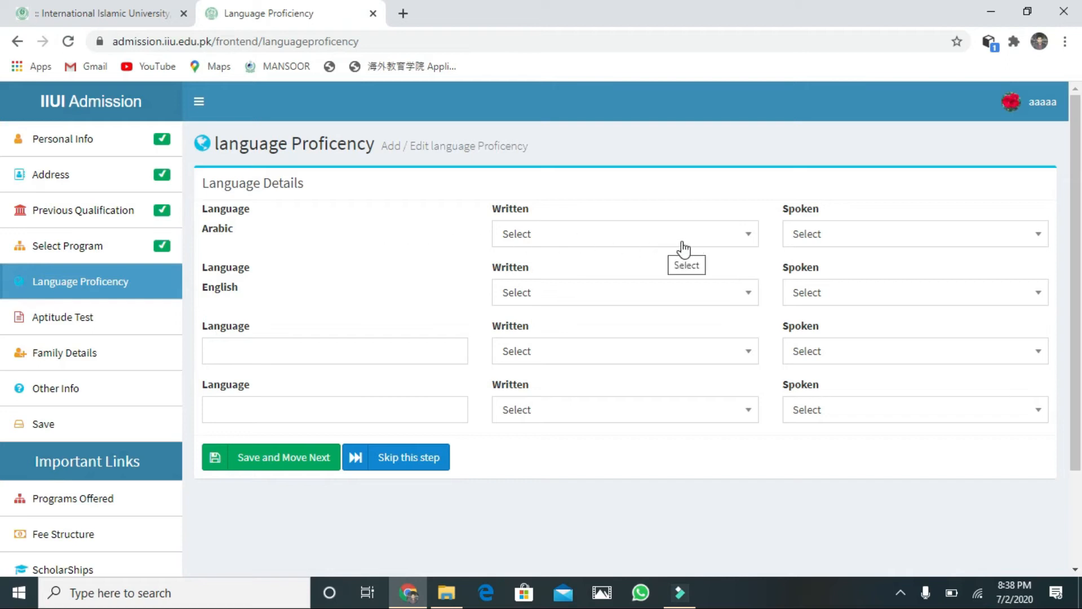
# Step: Rate Arabic as Good for written and Excellent for spoken
pyautogui.click(744, 239)
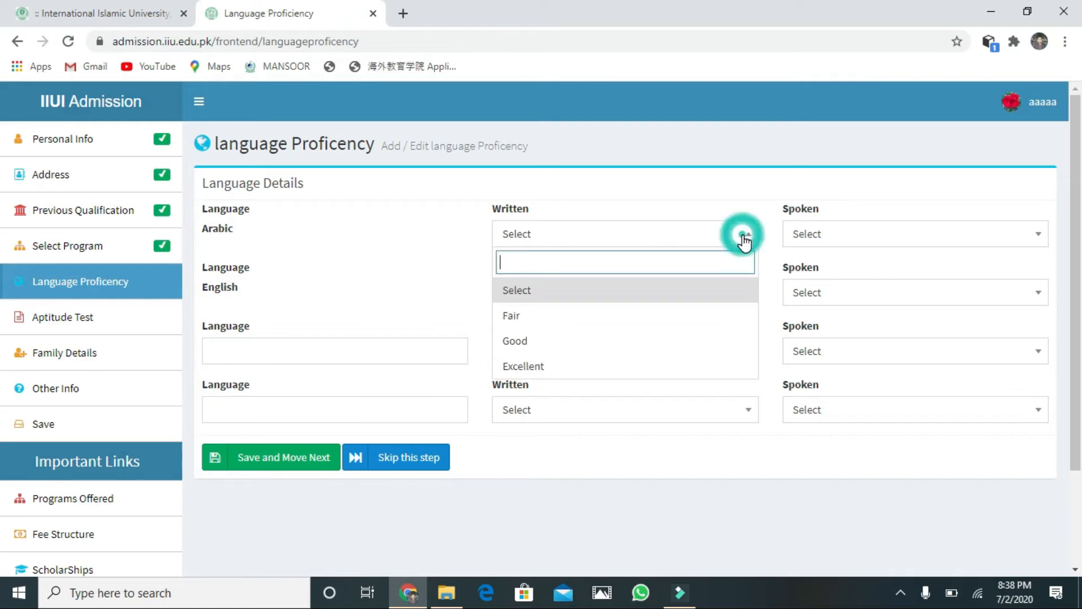
pyautogui.click(562, 350)
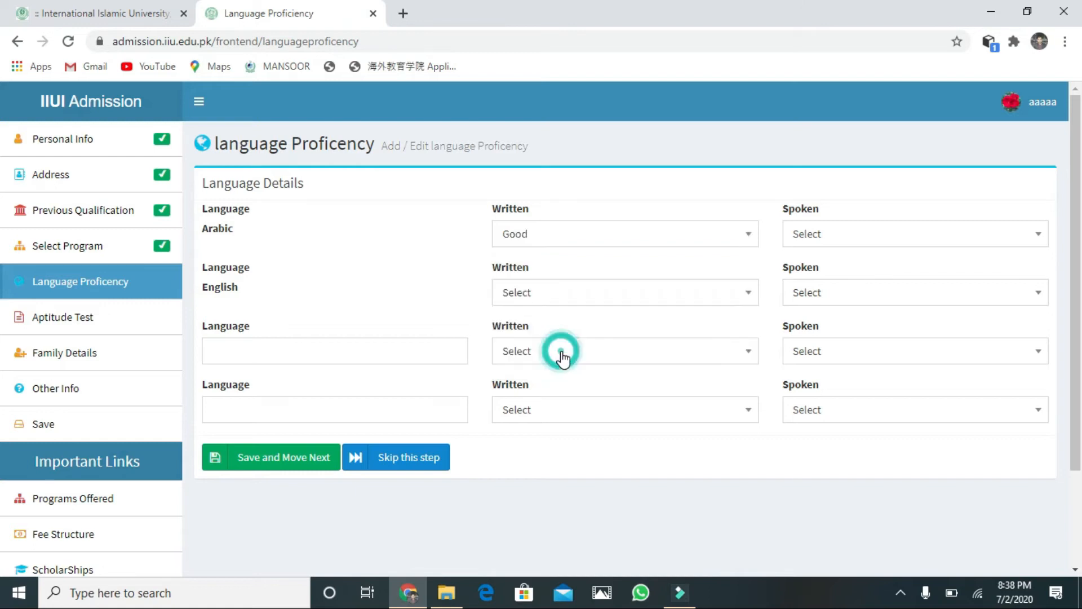
pyautogui.click(1027, 234)
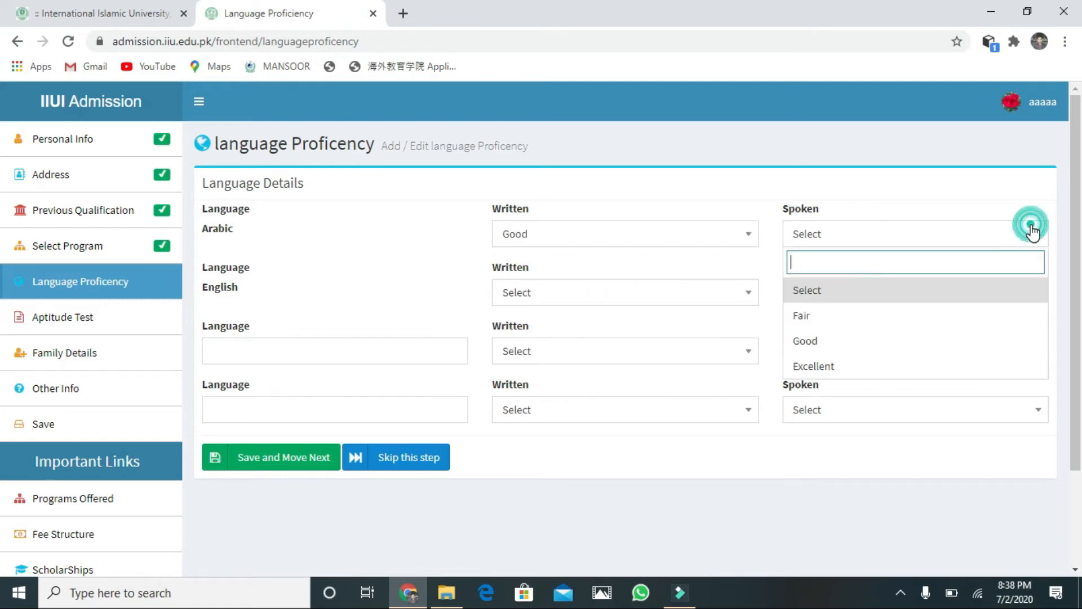
pyautogui.click(849, 368)
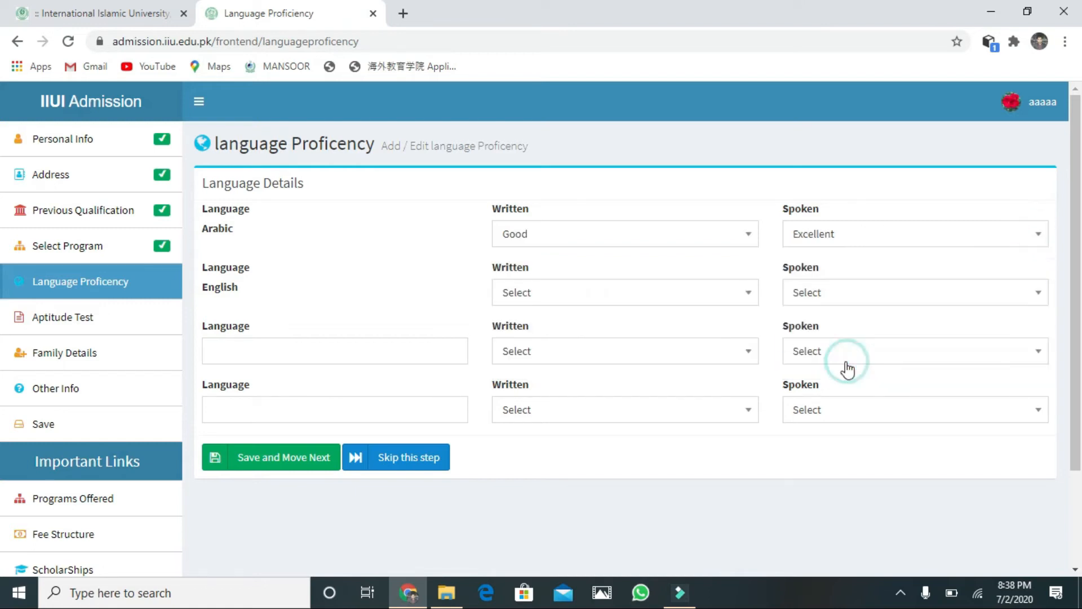
# Step: Rate English as Good for both written and spoken
pyautogui.click(548, 300)
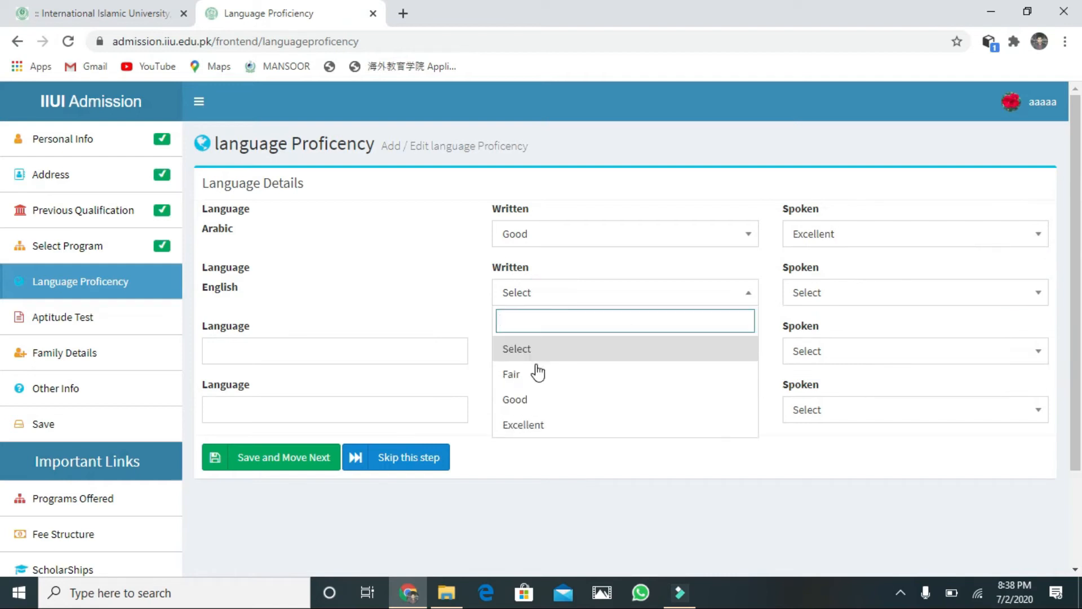
pyautogui.click(536, 409)
pyautogui.click(912, 300)
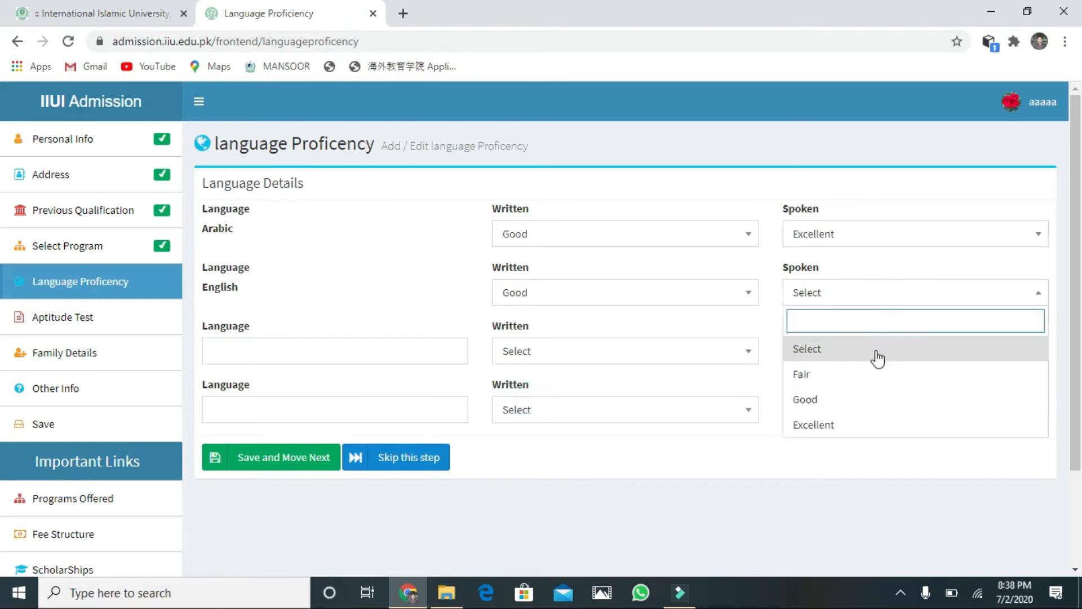
pyautogui.click(865, 398)
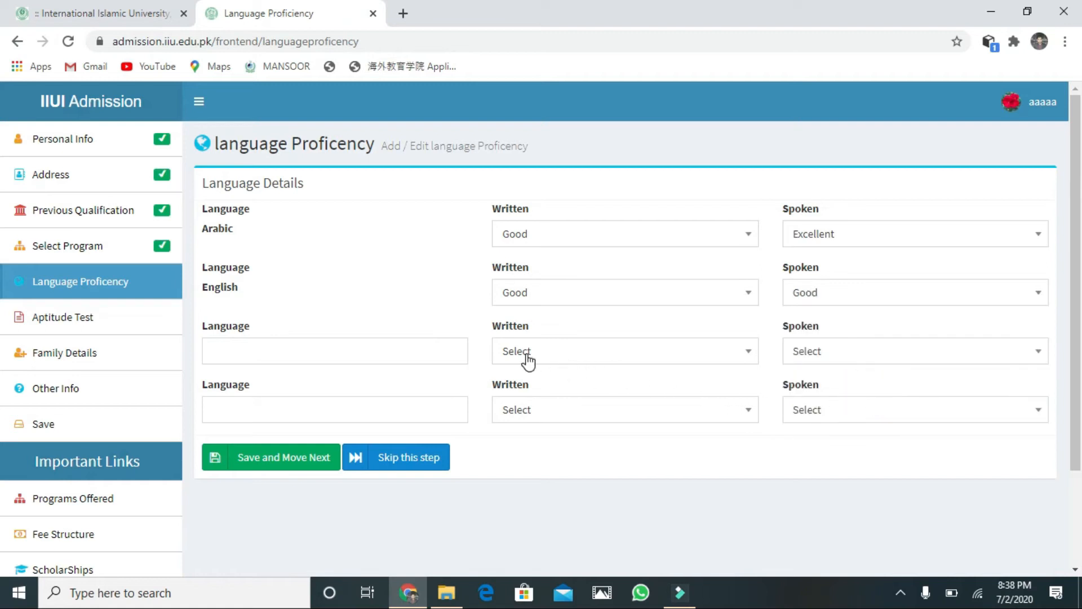
pyautogui.click(584, 356)
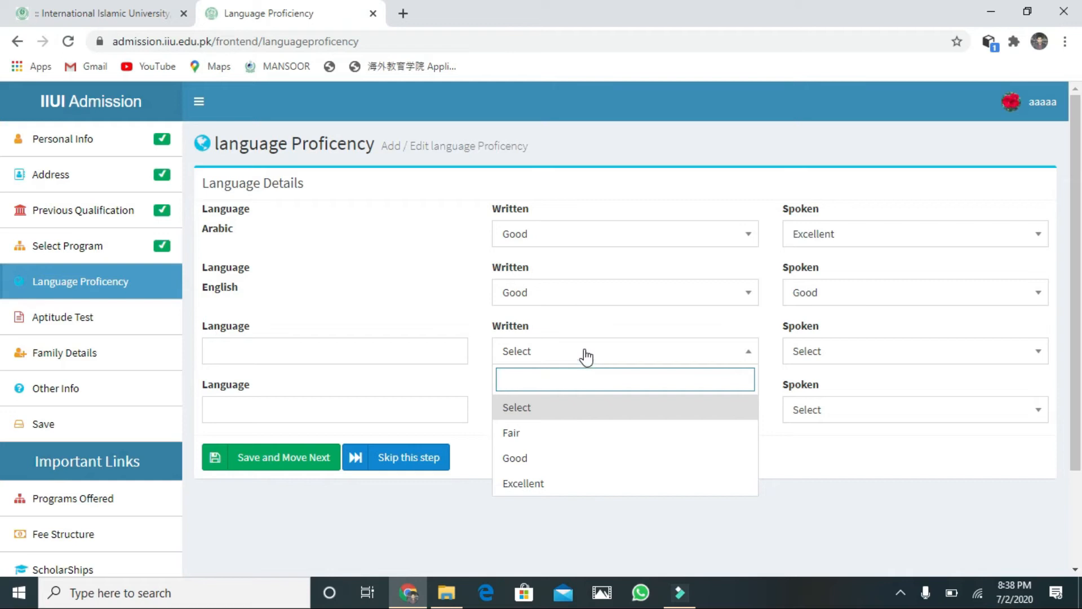
pyautogui.click(219, 354)
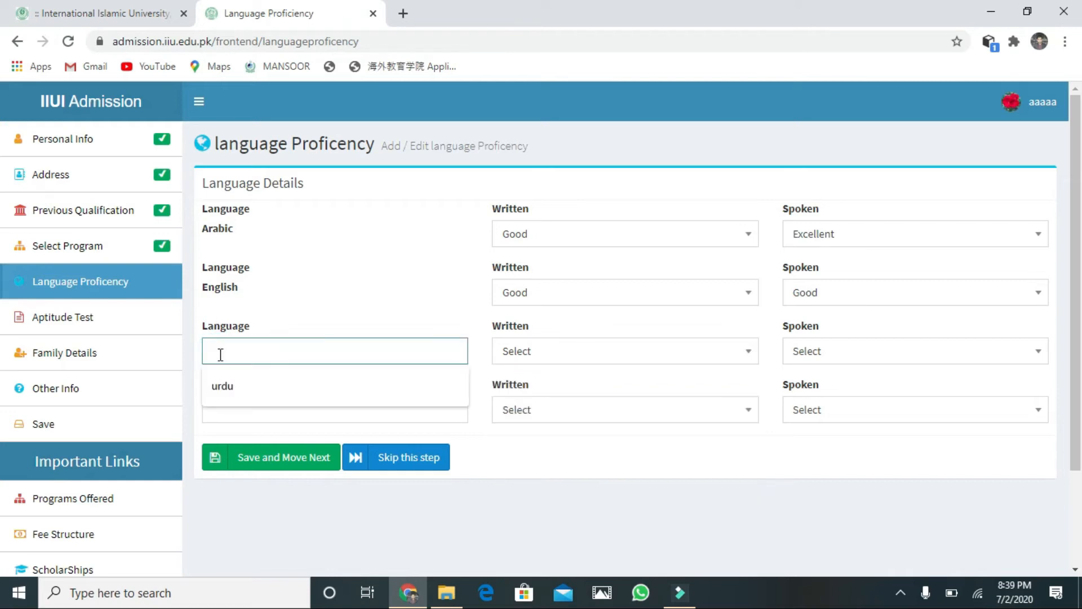
# Step: Add urdu as the third language, rated Excellent for written and spoken
pyautogui.click(226, 397)
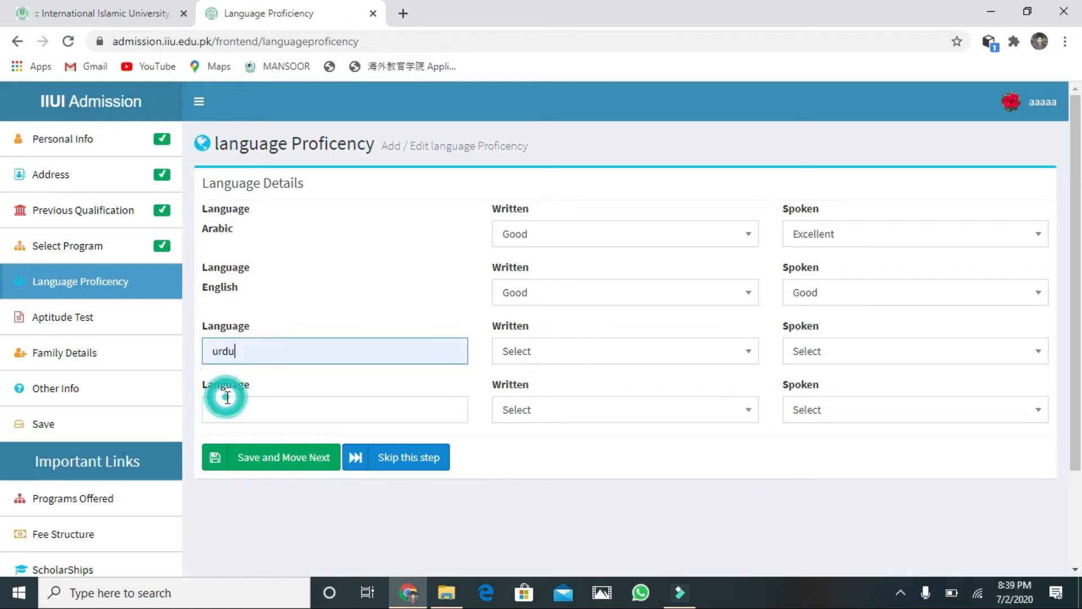
pyautogui.click(597, 352)
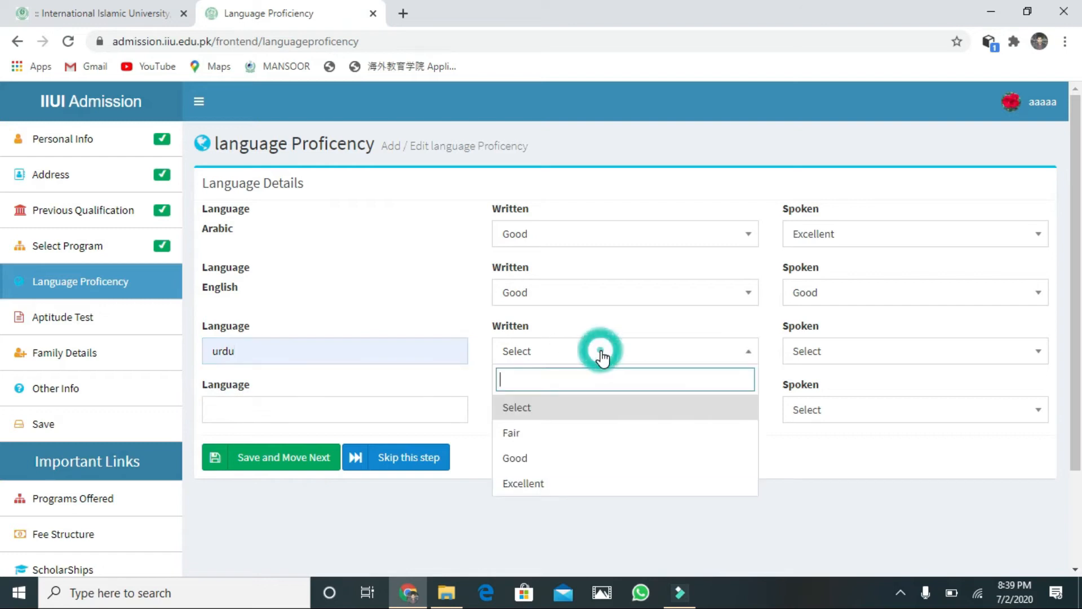
pyautogui.click(566, 483)
pyautogui.click(948, 353)
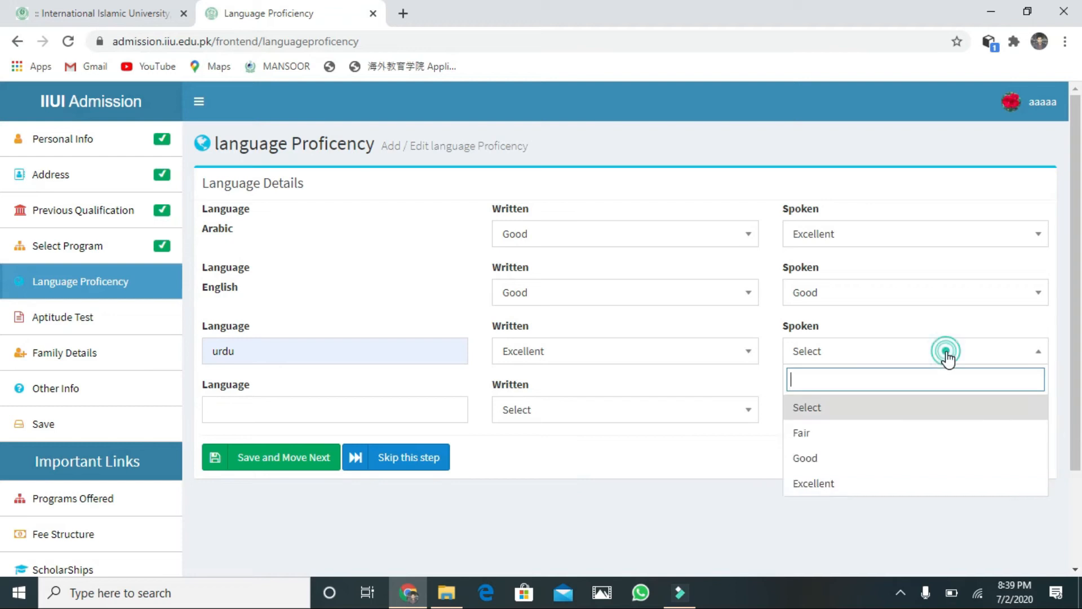
pyautogui.click(875, 484)
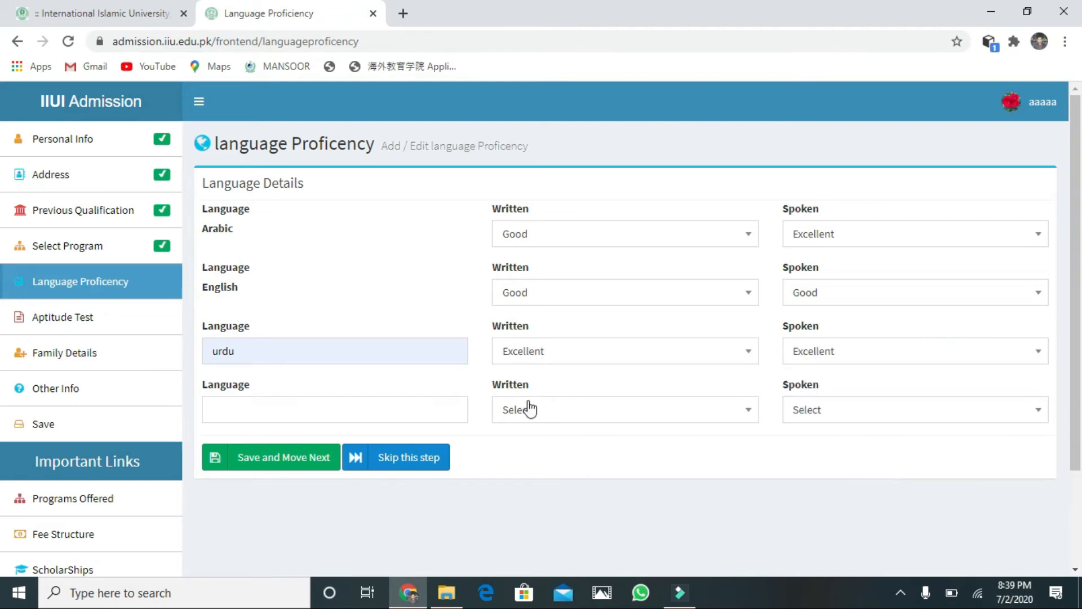
# Step: Add punjabi with Excellent written proficiency and save the language form
pyautogui.click(314, 416)
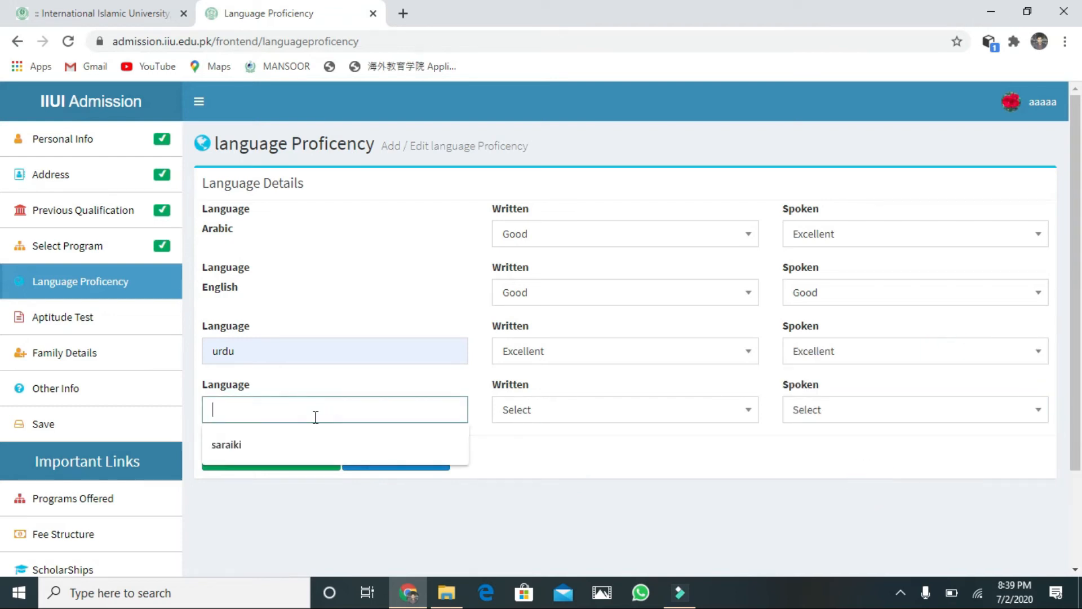
pyautogui.write('pu')
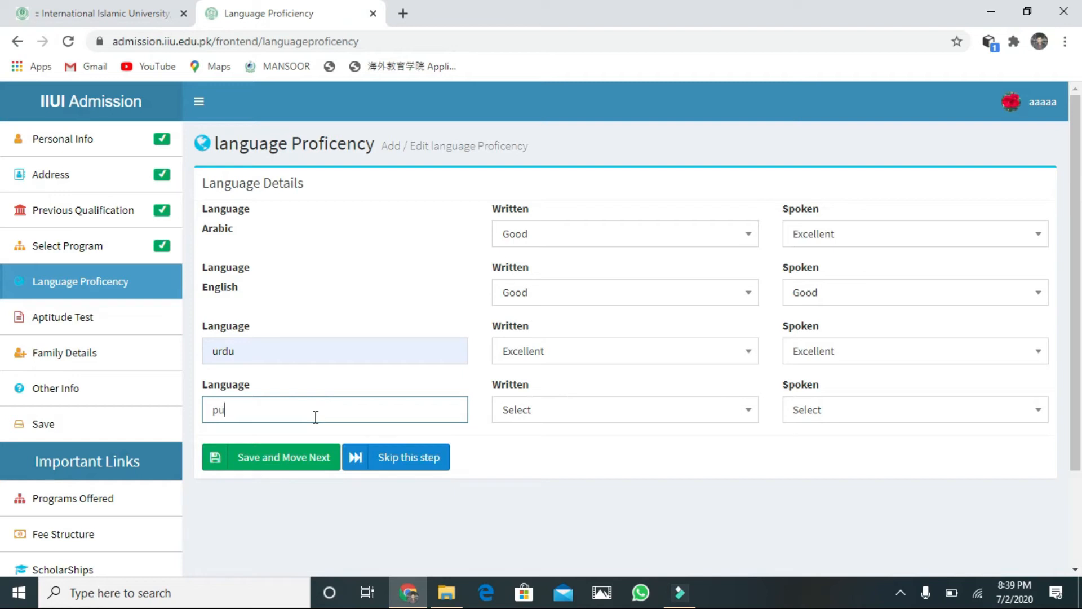
pyautogui.write('njabi')
pyautogui.click(613, 414)
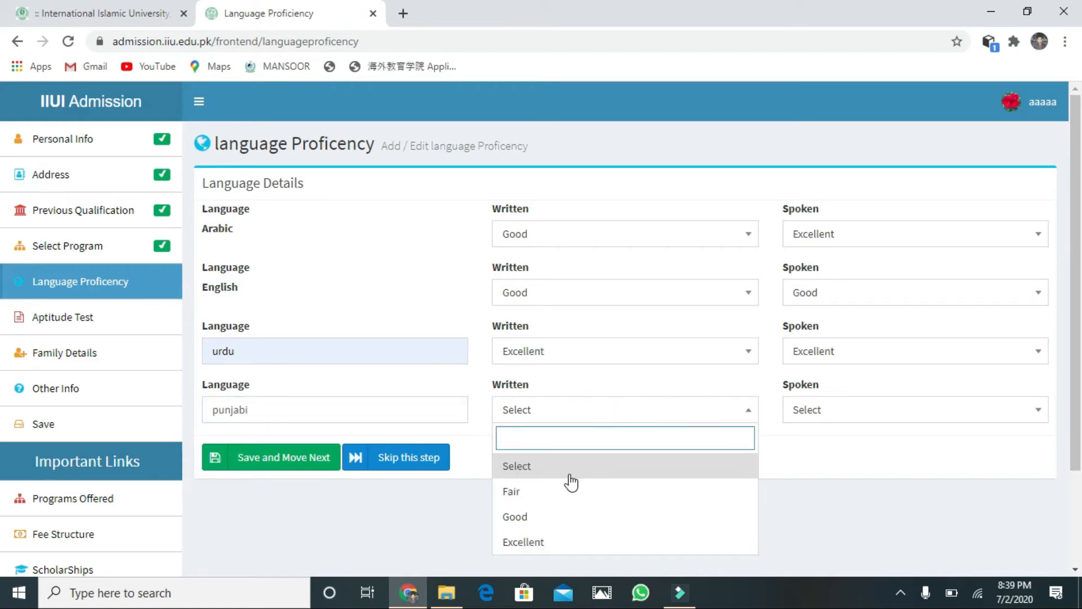
pyautogui.click(544, 543)
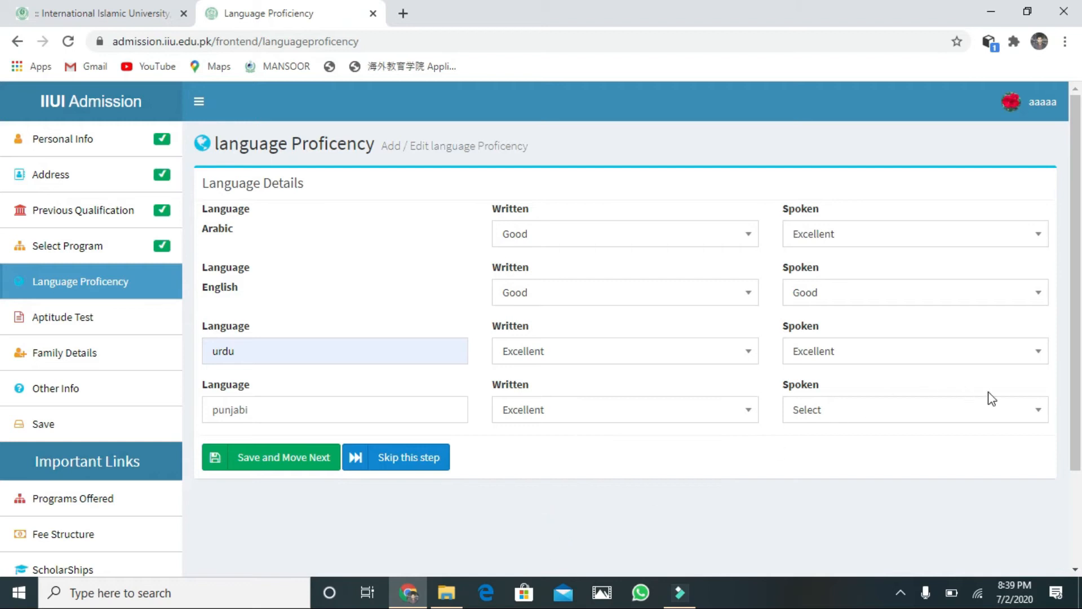
pyautogui.click(1033, 413)
pyautogui.click(881, 558)
pyautogui.click(313, 457)
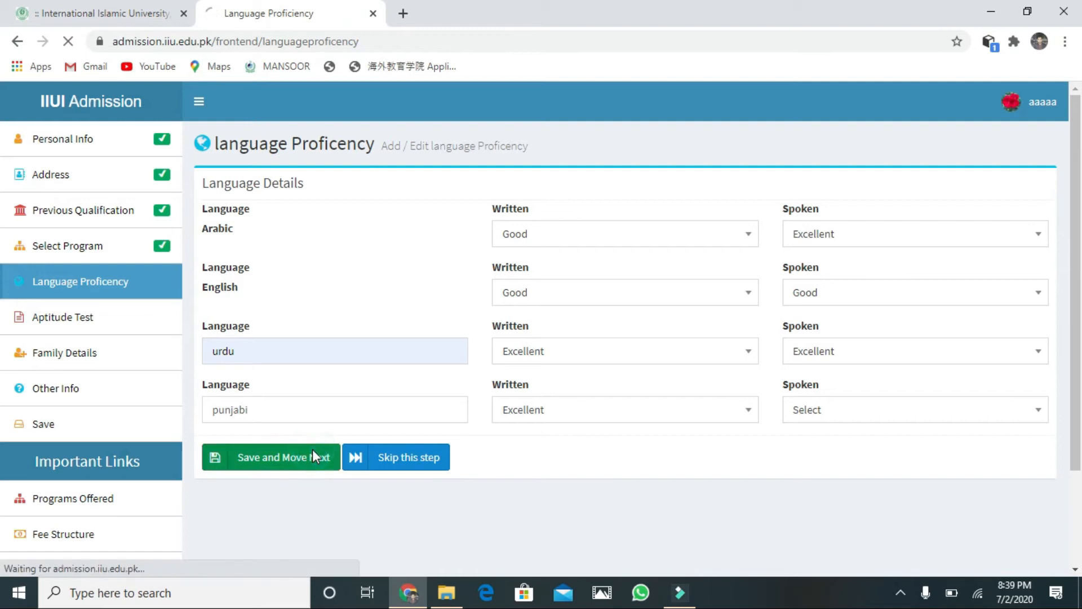
# Step: Save the language details, then set father status to Alive with 1 dependent
pyautogui.click(275, 468)
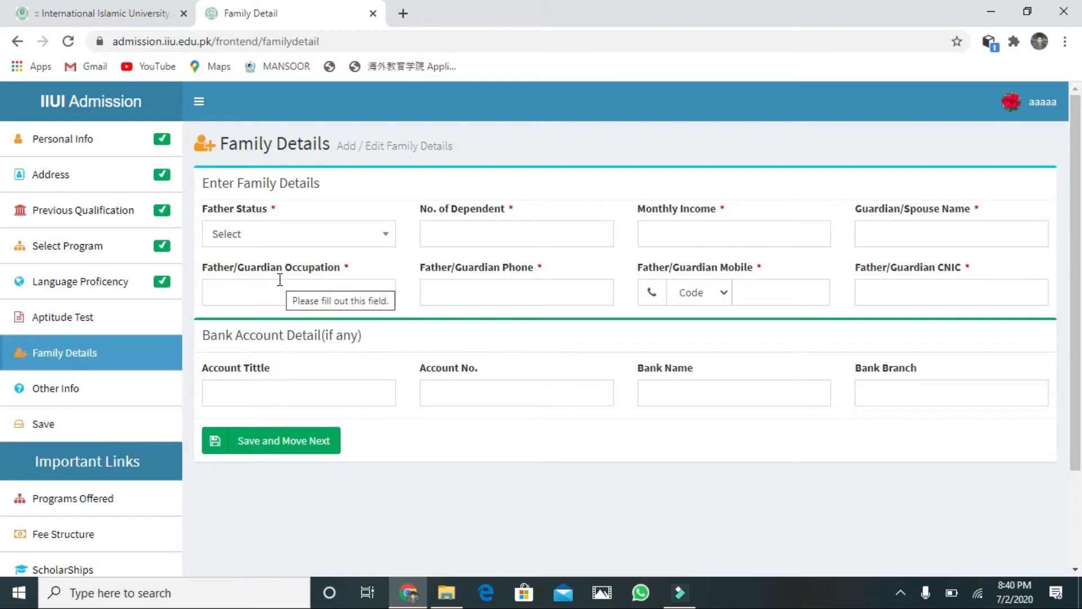
pyautogui.click(278, 239)
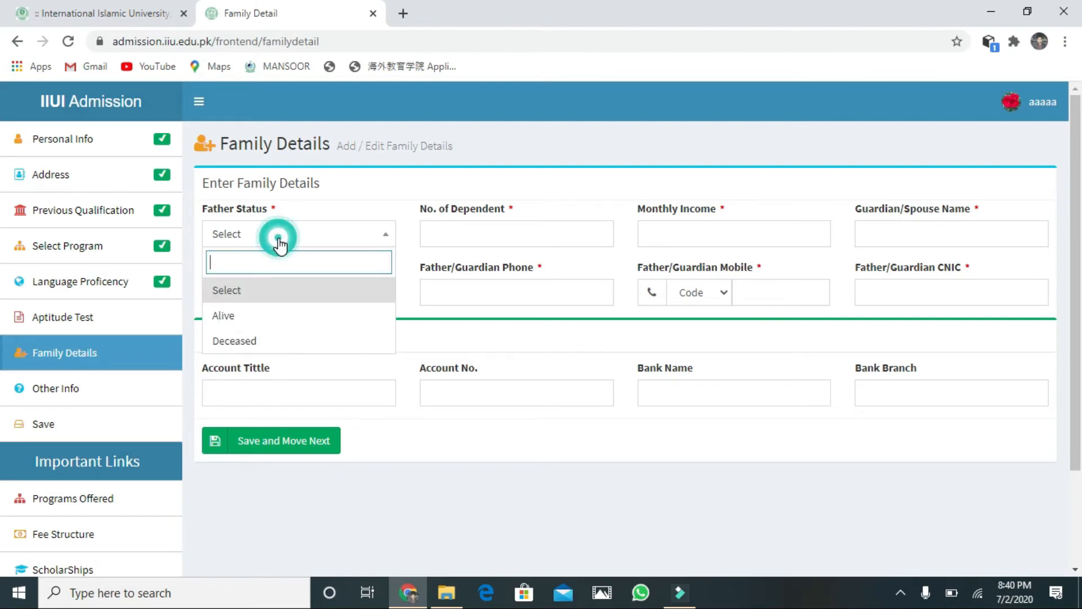
pyautogui.click(263, 319)
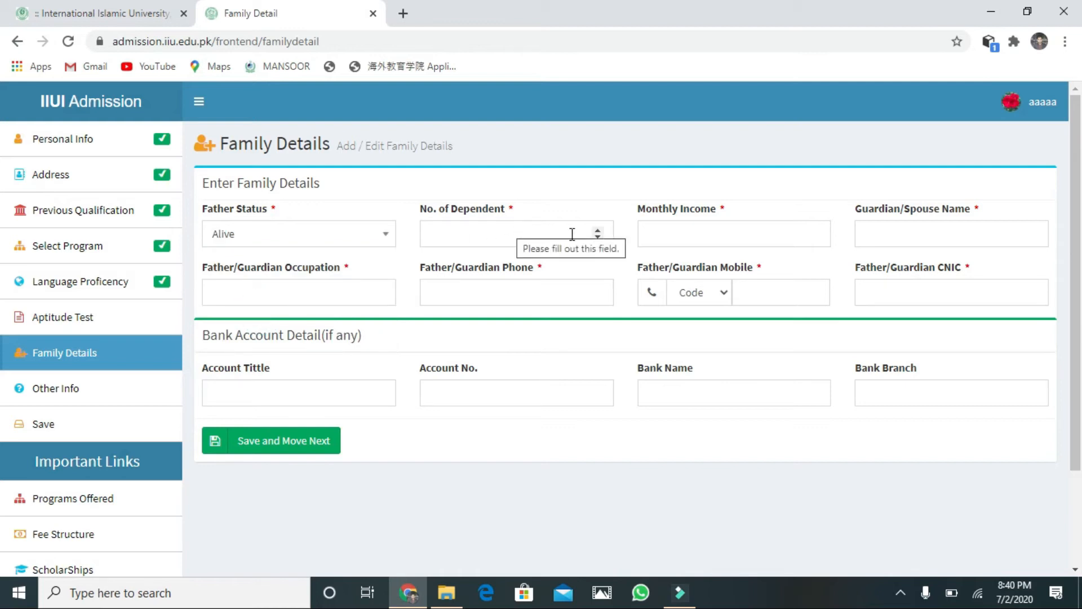
pyautogui.click(598, 237)
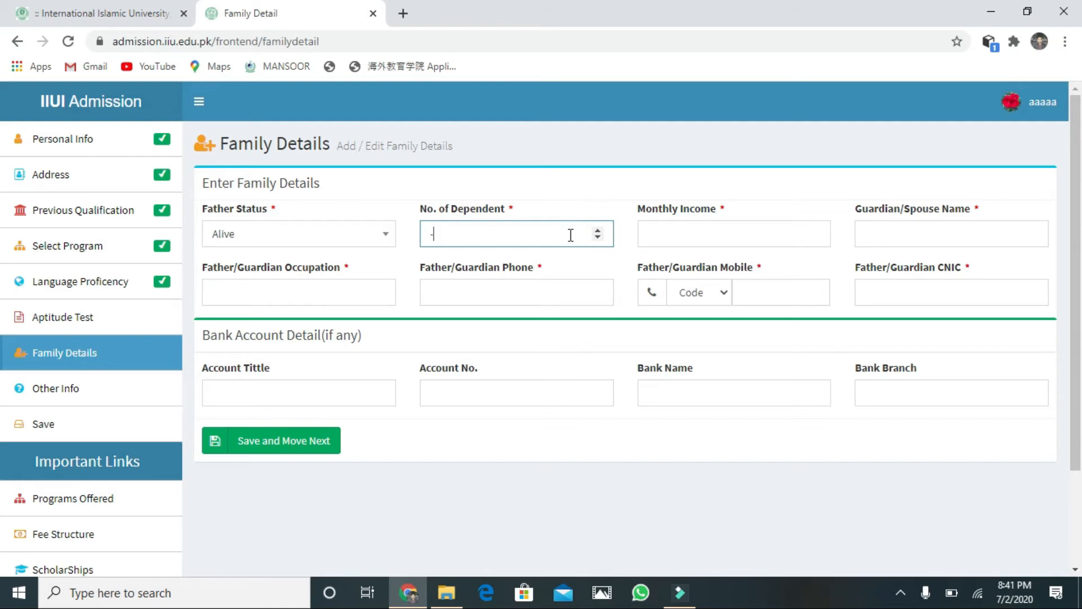
pyautogui.write('666')
pyautogui.write('9')
pyautogui.write('9')
pyautogui.press('BackSpace')
pyautogui.write('1')
# Step: Enter monthly income 40000, guardian name XXX, and the father's mobile number with code 0300
pyautogui.click(709, 231)
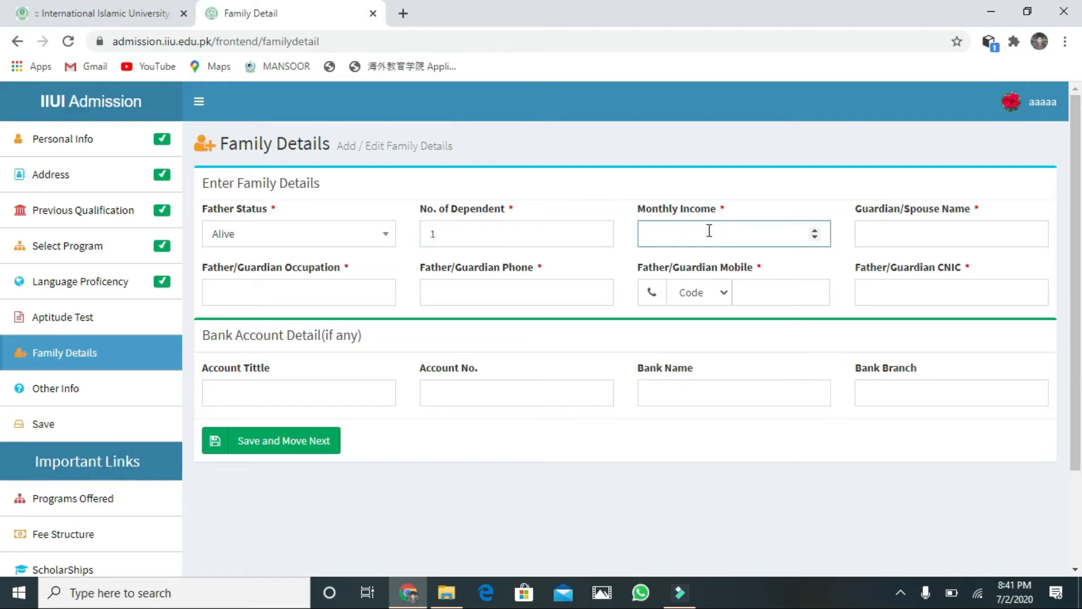
pyautogui.click(806, 236)
pyautogui.write('40000')
pyautogui.click(982, 236)
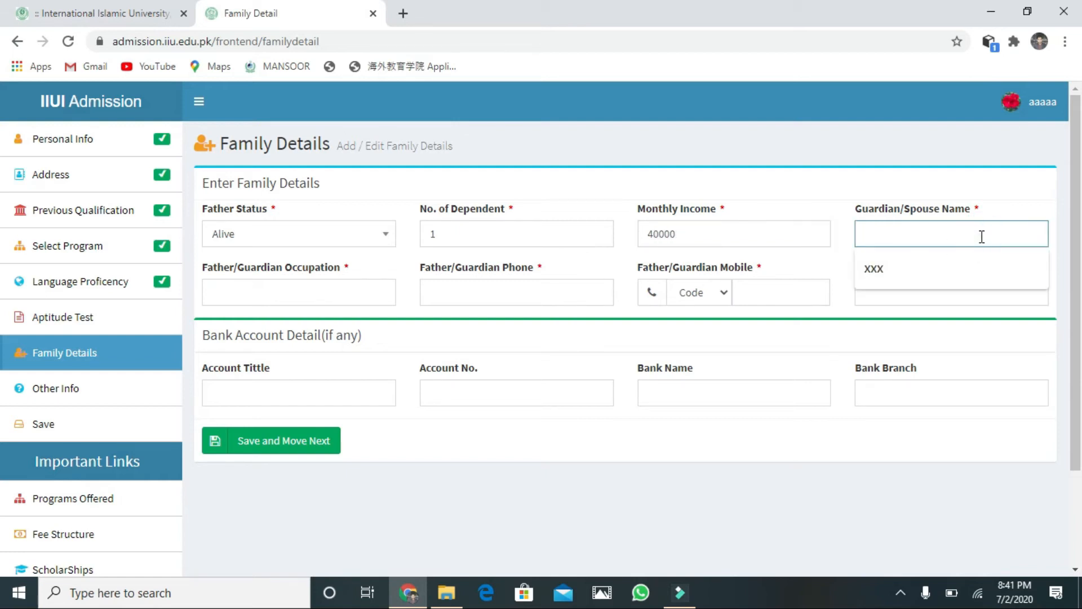
pyautogui.click(948, 258)
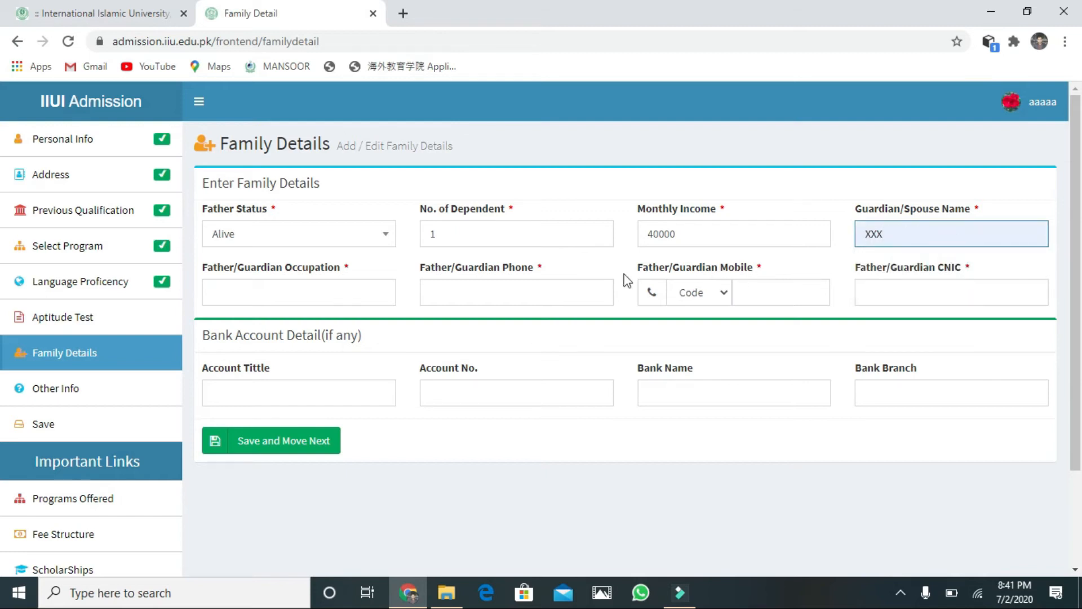
pyautogui.click(230, 300)
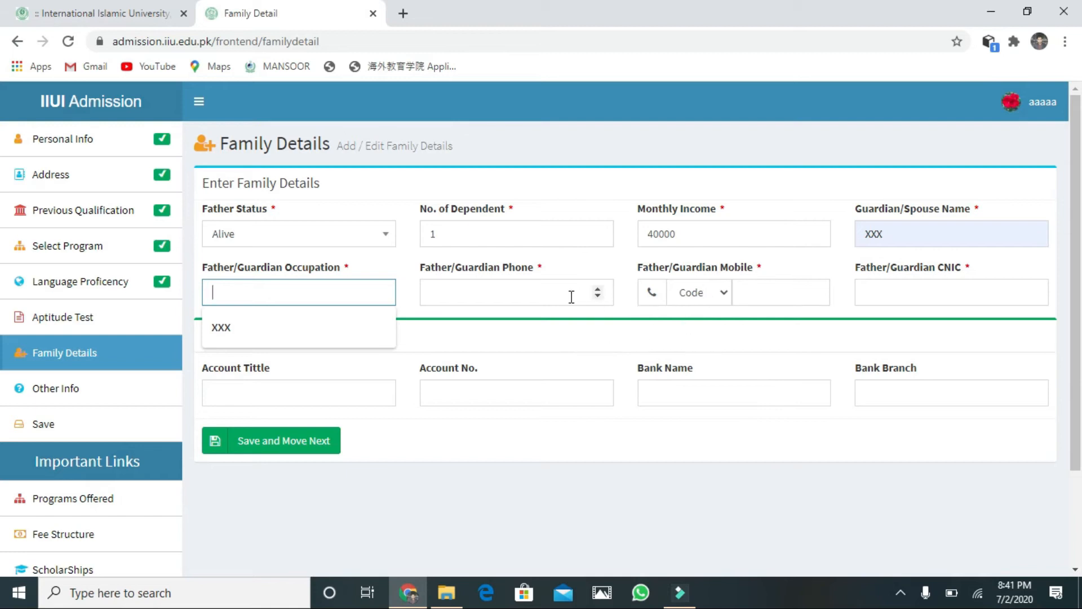
pyautogui.click(718, 286)
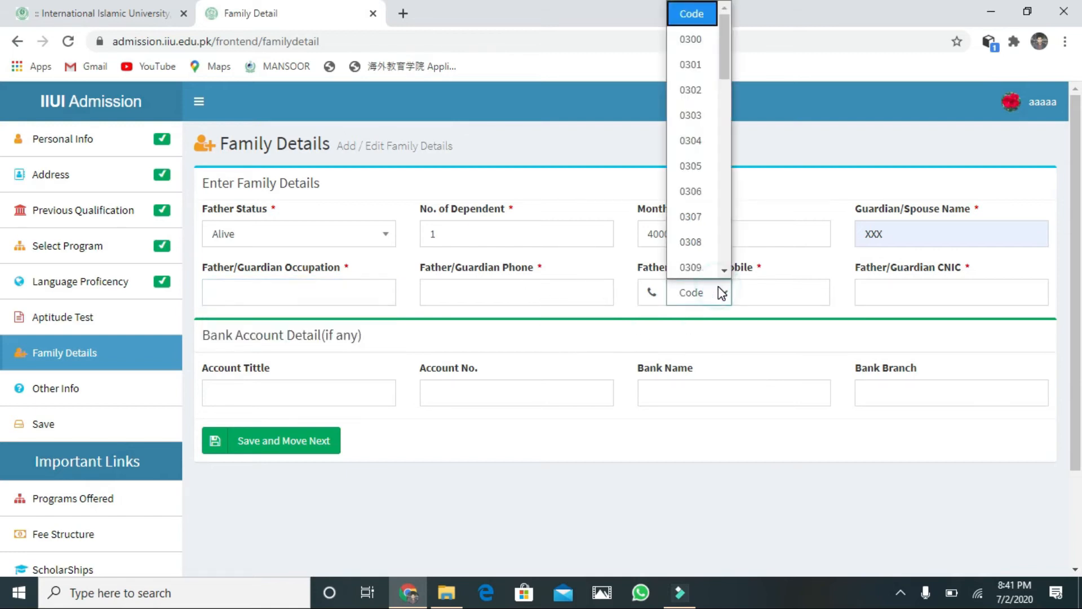
pyautogui.click(692, 38)
pyautogui.click(753, 285)
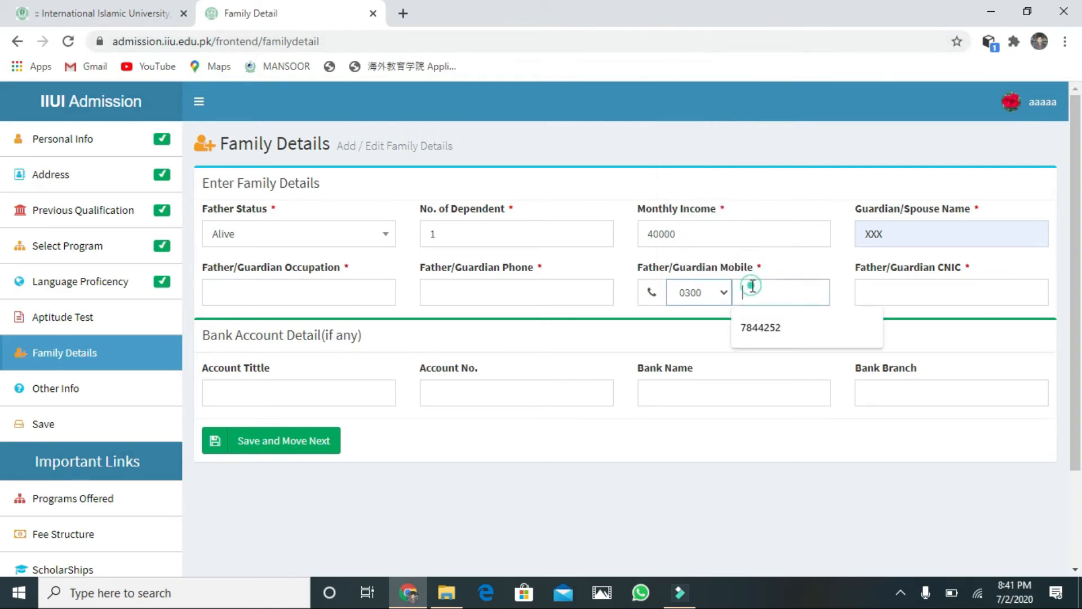
pyautogui.click(760, 326)
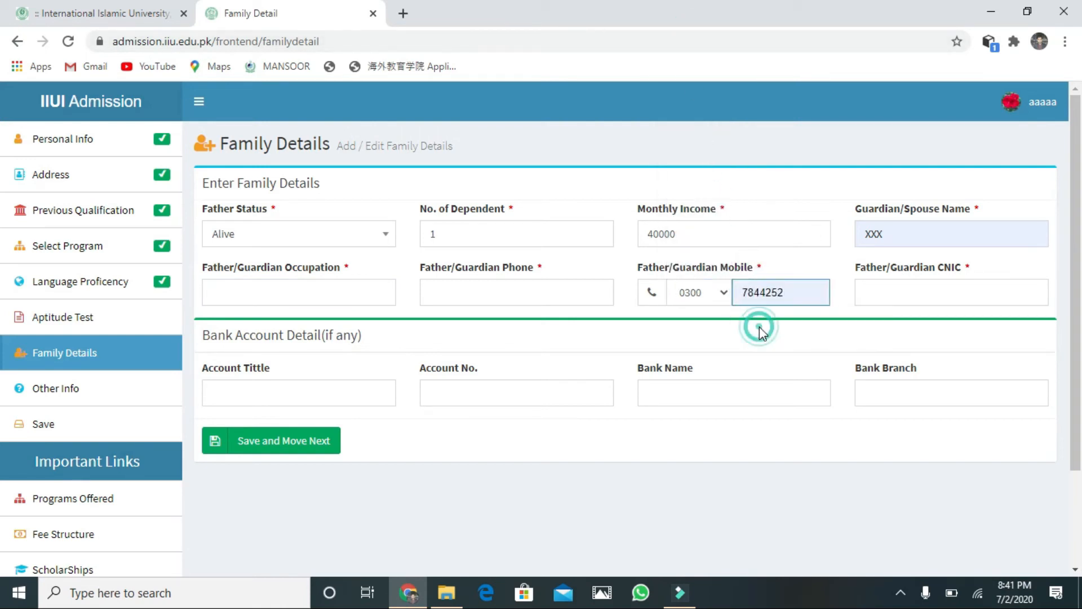
# Step: Enter the bank account title and the account number
pyautogui.click(226, 389)
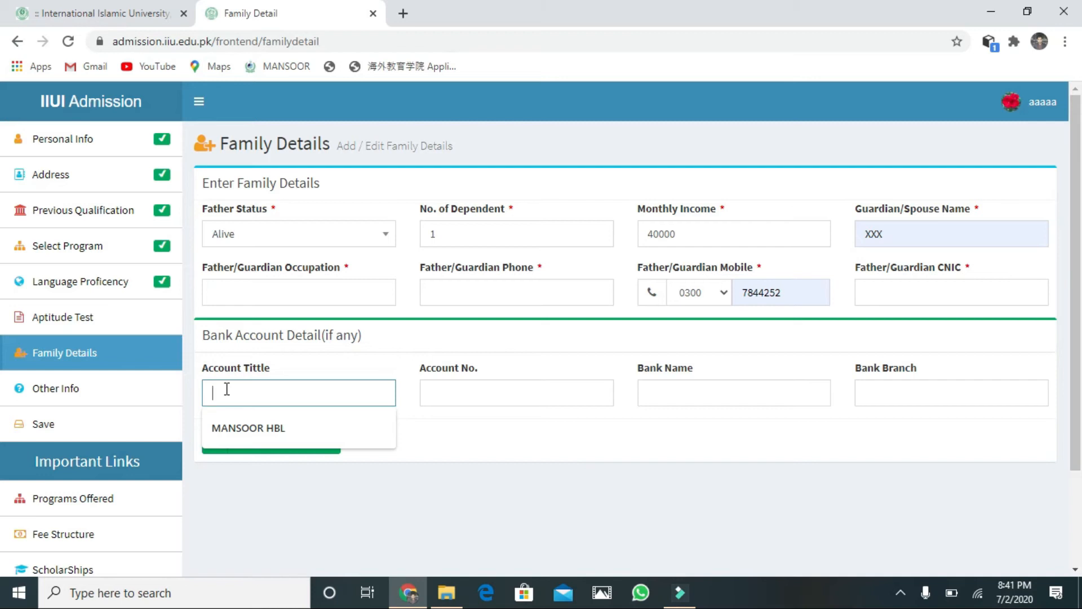
pyautogui.write('aaaaa')
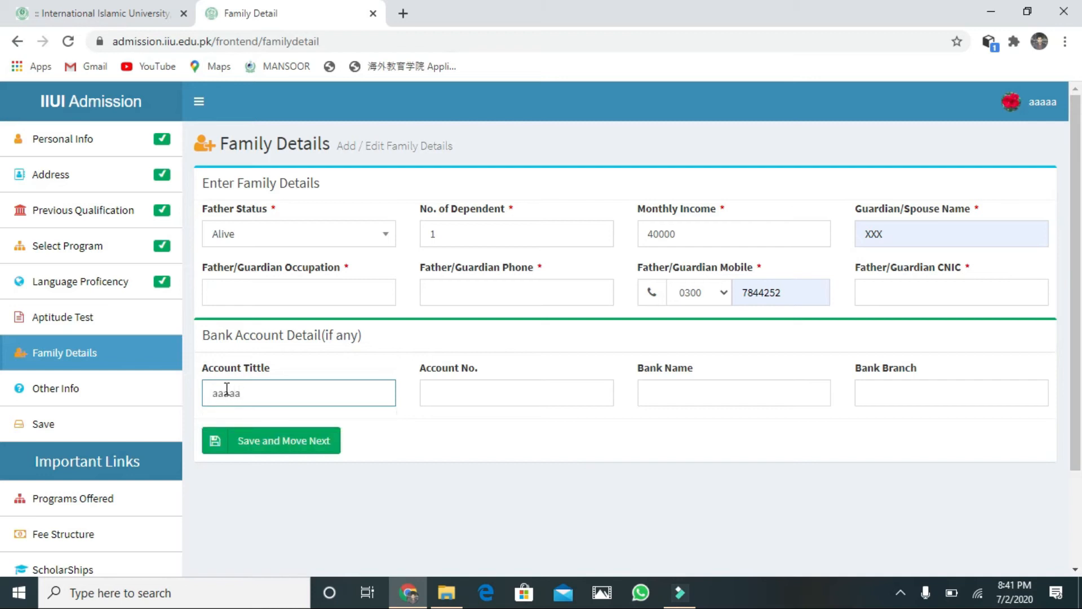
pyautogui.write('7')
pyautogui.press('BackSpace')
pyautogui.write('HBL')
pyautogui.click(456, 387)
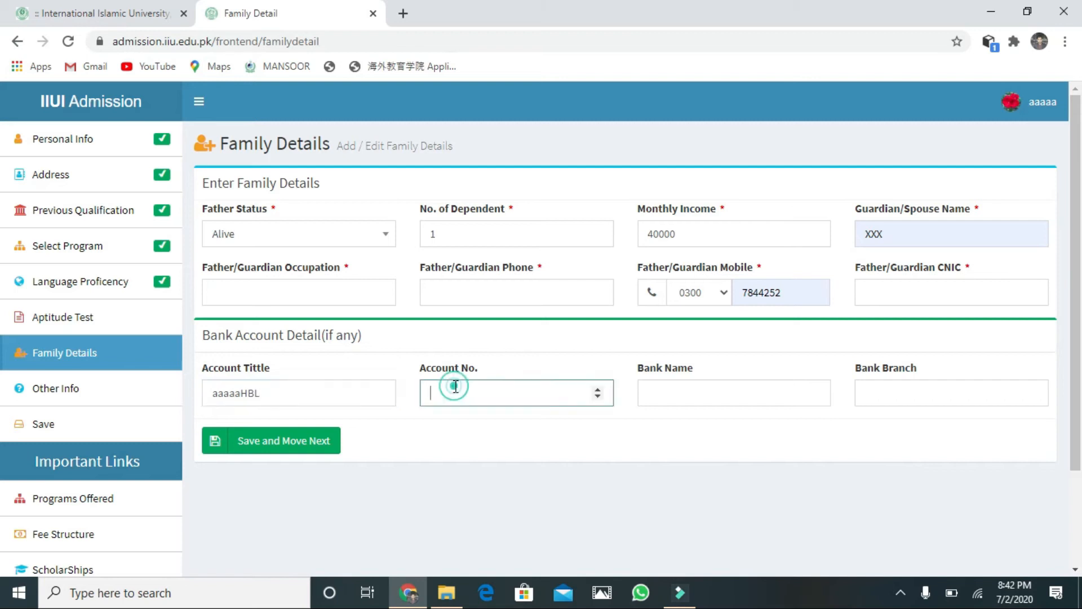
# Step: Choose HBL as the bank, set the branch to township, and try saving
pyautogui.click(761, 401)
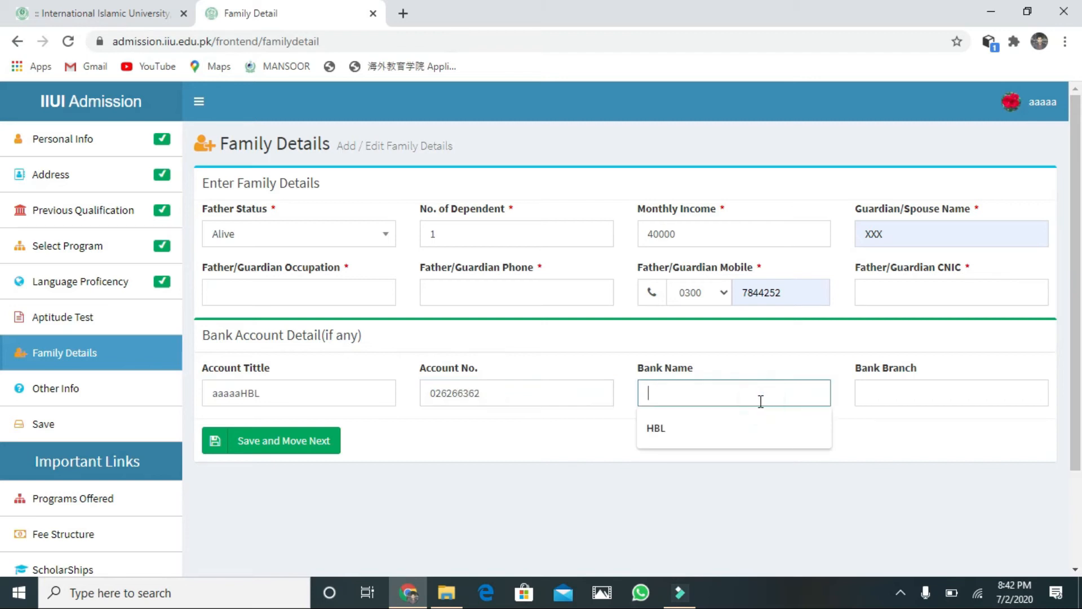
pyautogui.click(740, 423)
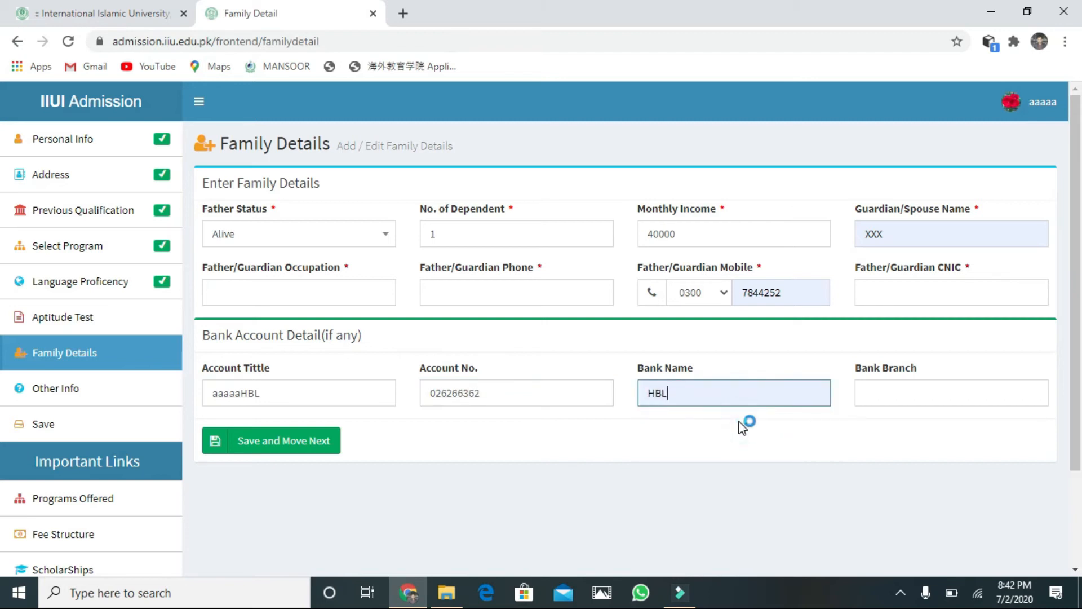
pyautogui.click(886, 392)
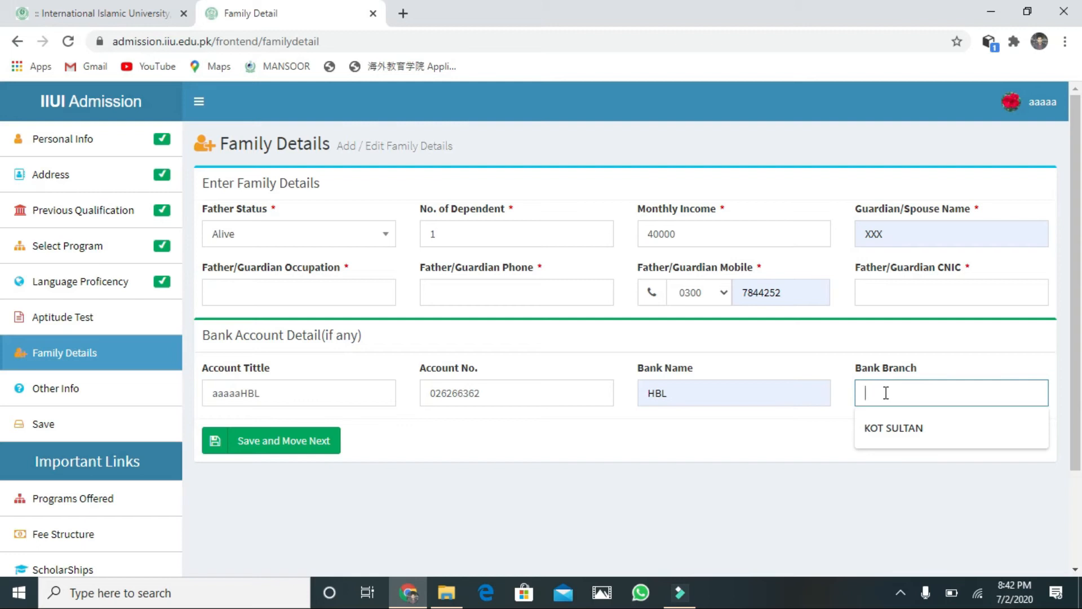
pyautogui.write('town')
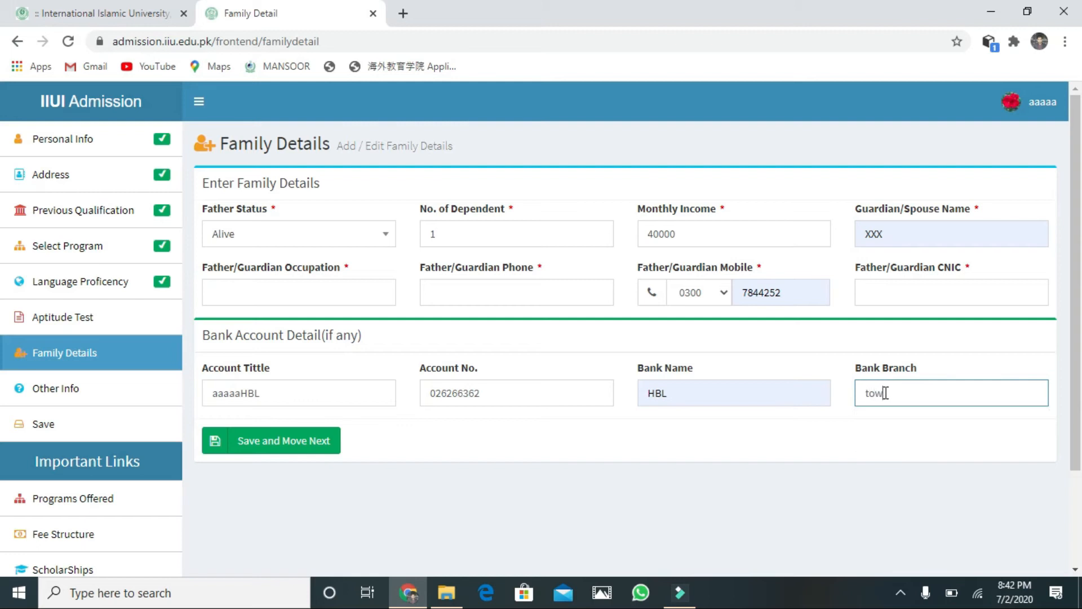
pyautogui.write('ship')
pyautogui.click(325, 443)
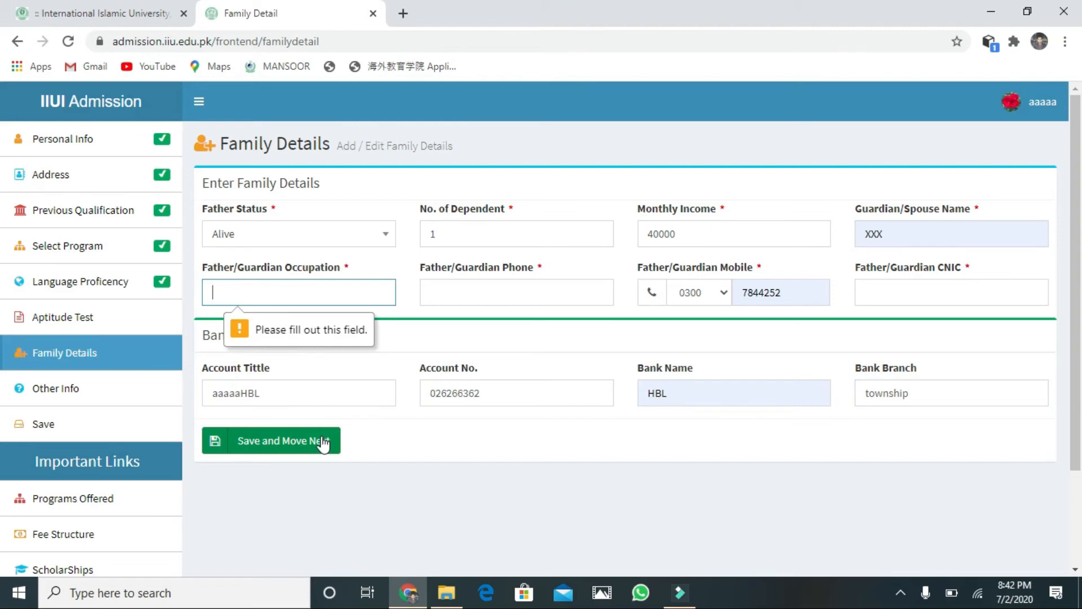
# Step: Set guardian occupation to XXX, enter the guardian's CNIC, and retry saving
pyautogui.click(254, 286)
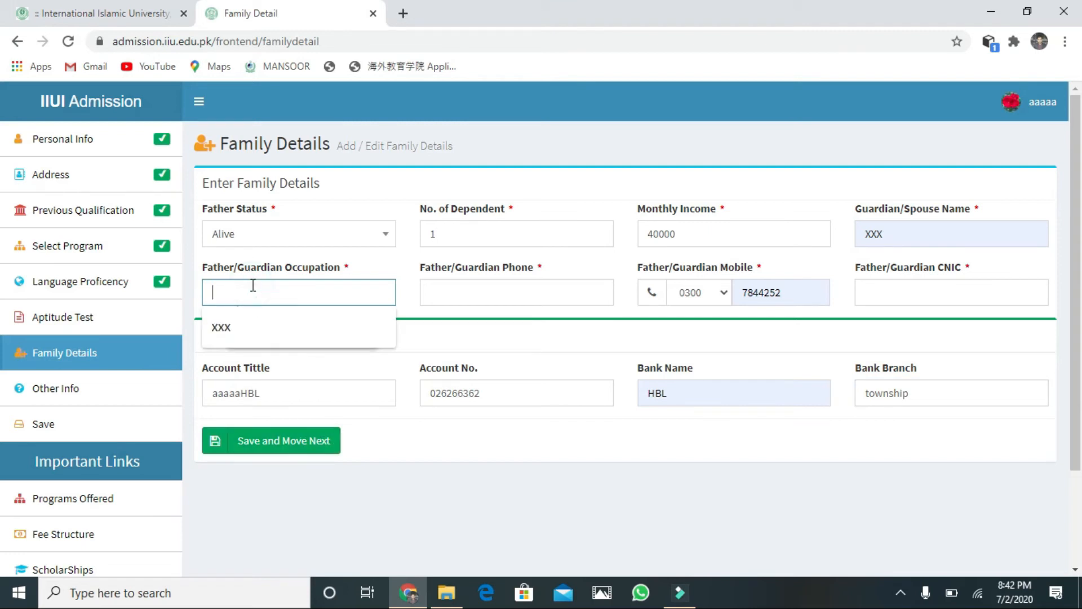
pyautogui.click(245, 317)
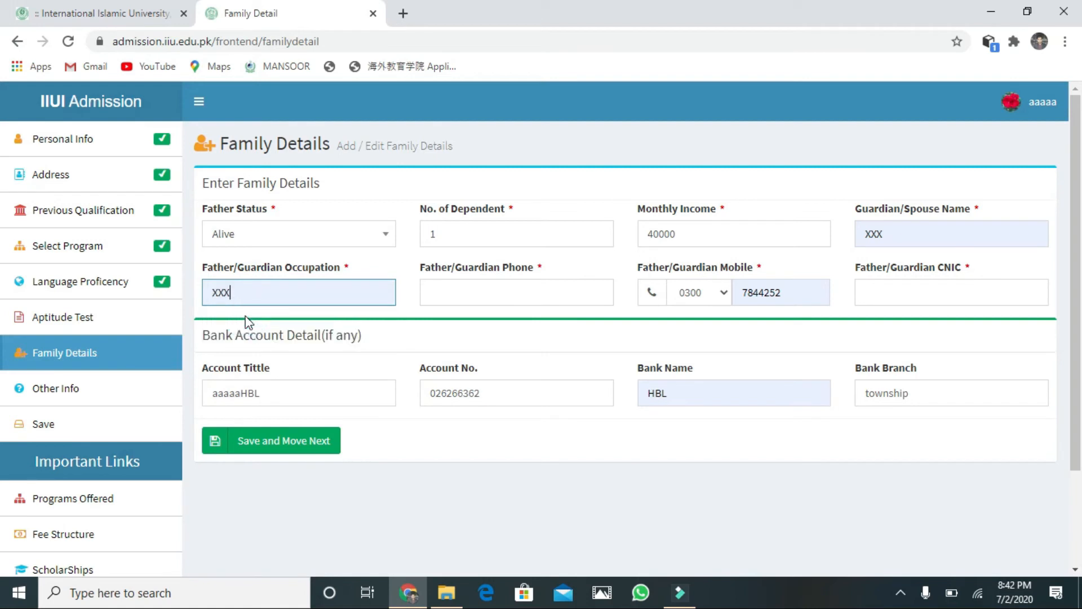
pyautogui.click(896, 292)
pyautogui.write('ee')
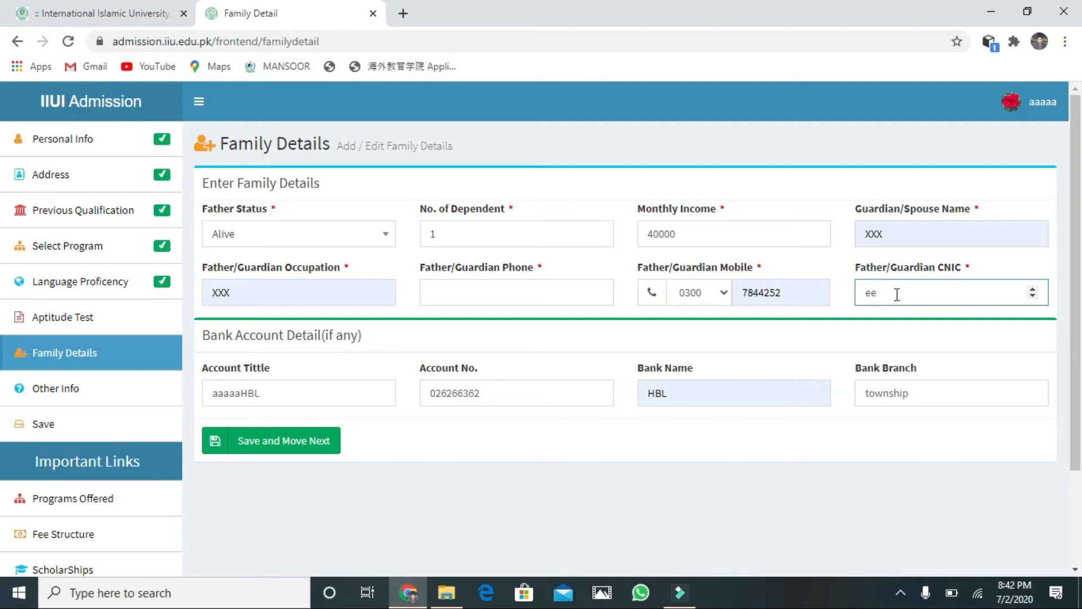
pyautogui.press('BackSpace')
pyautogui.write('23234433')
pyautogui.click(314, 446)
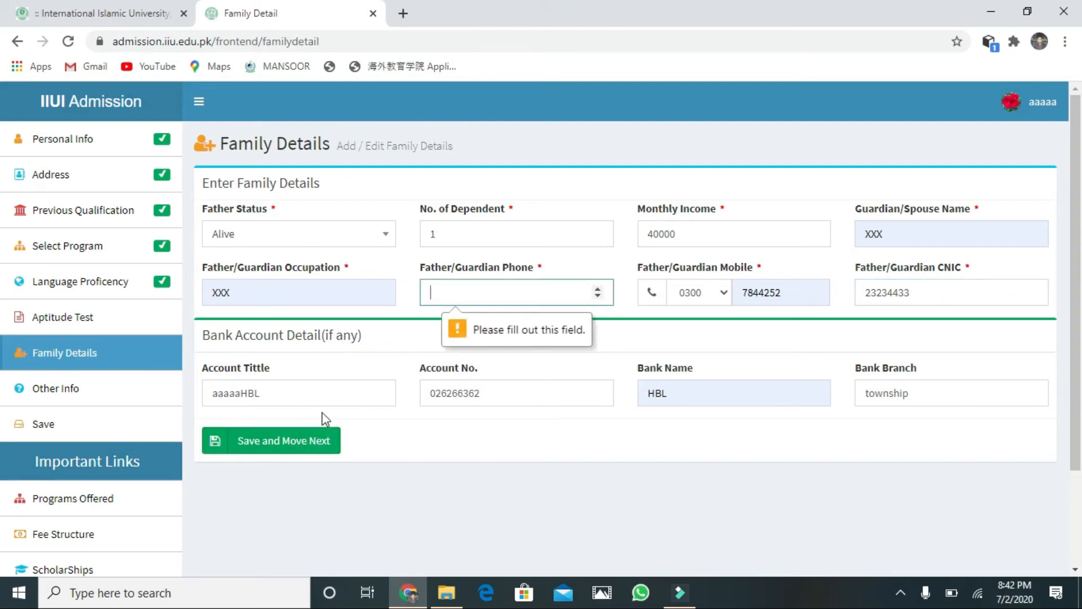
# Step: Fill the guardian phone from the suggestion and save the family details
pyautogui.click(506, 292)
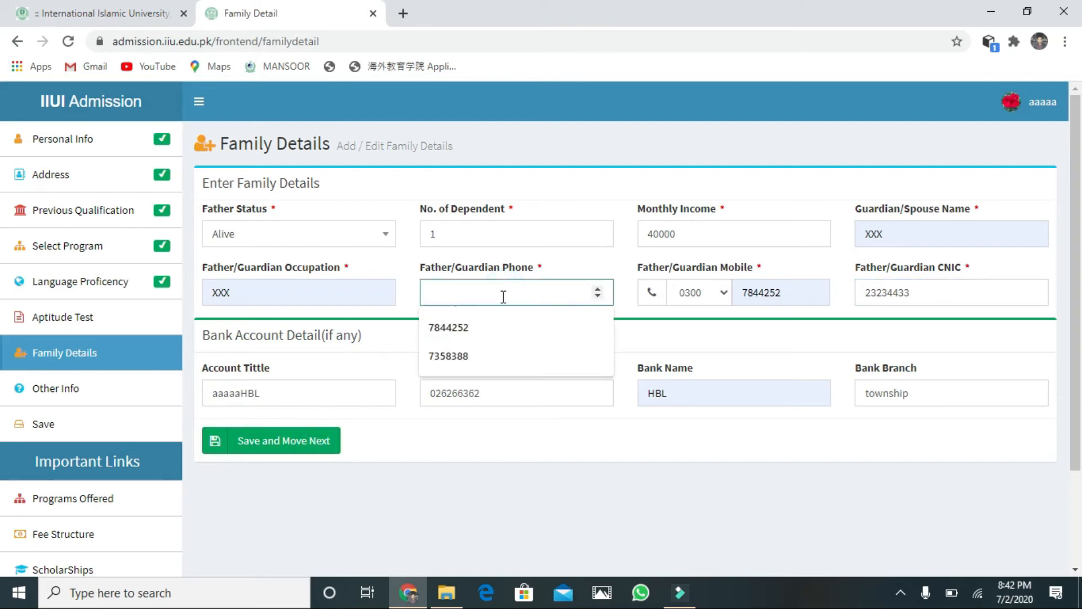
pyautogui.click(487, 325)
pyautogui.click(298, 445)
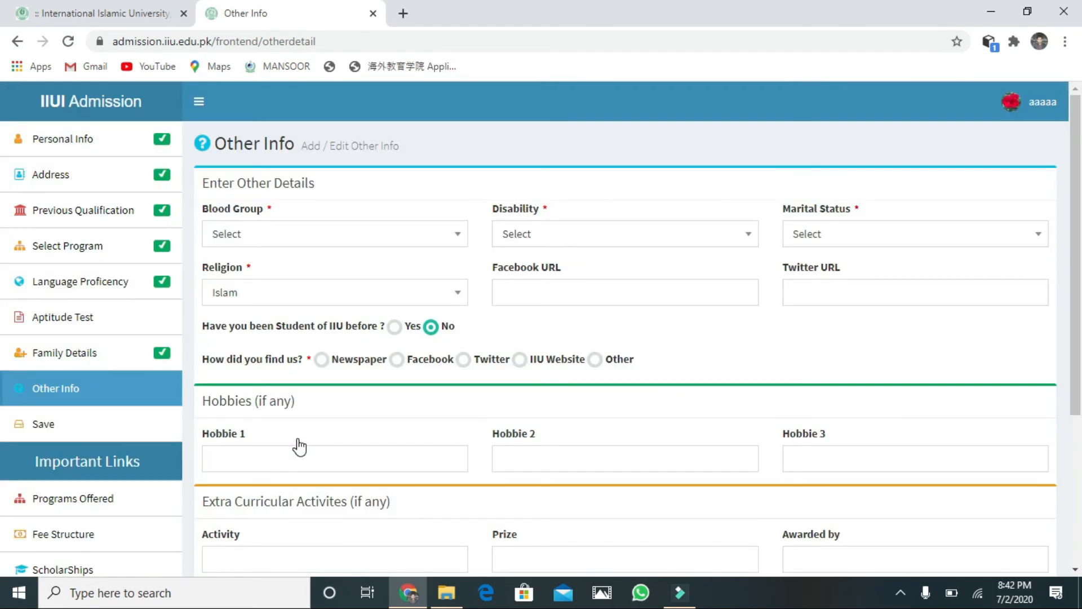
# Step: Set blood group to A+, disability to None and marital status to Married
pyautogui.click(450, 232)
pyautogui.click(340, 316)
pyautogui.click(745, 234)
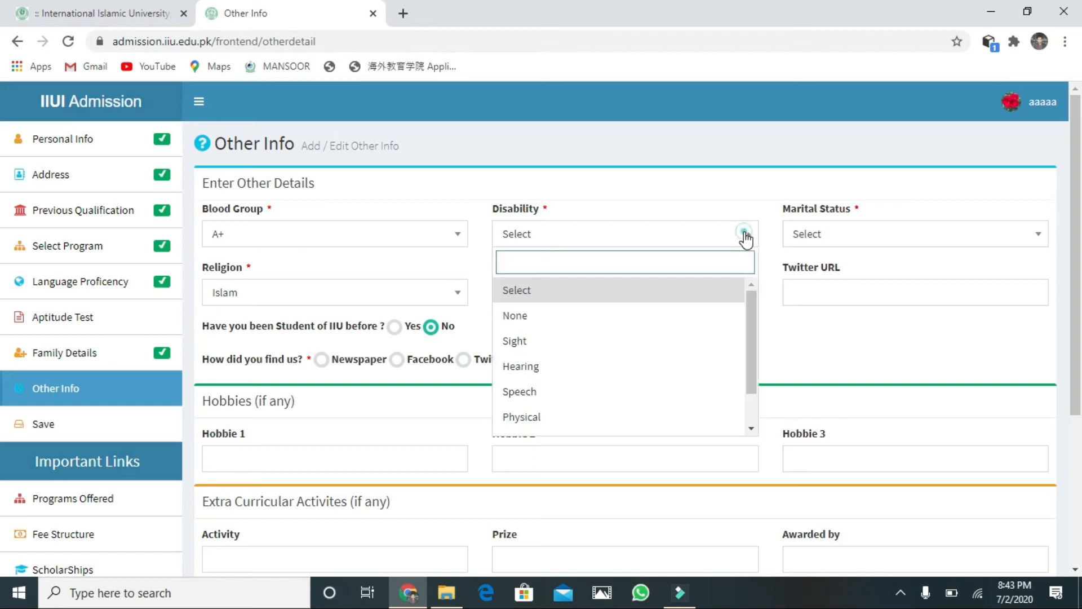
pyautogui.click(625, 318)
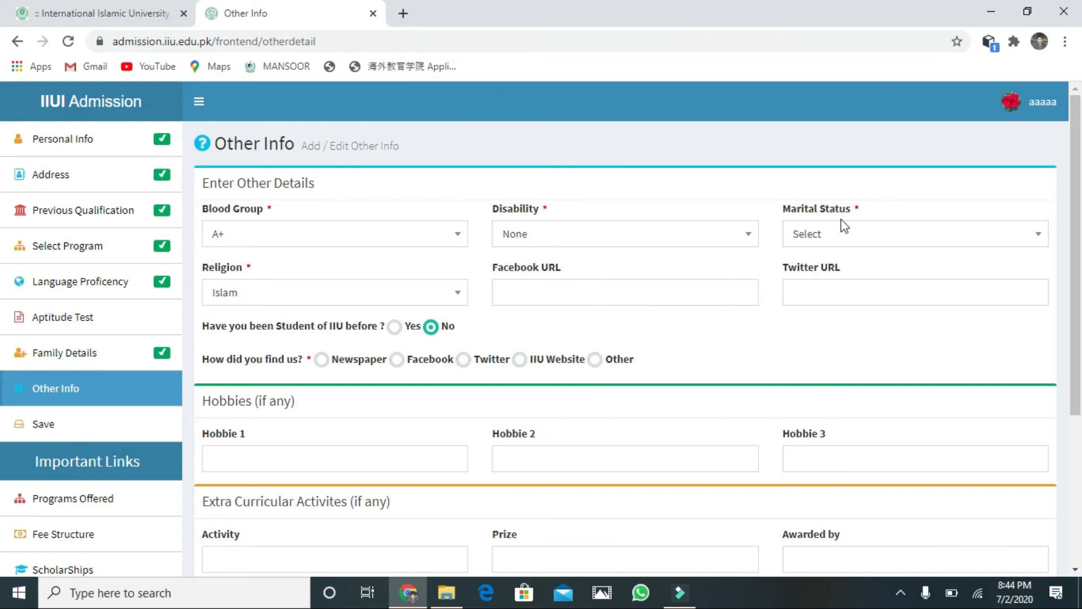
pyautogui.click(1045, 240)
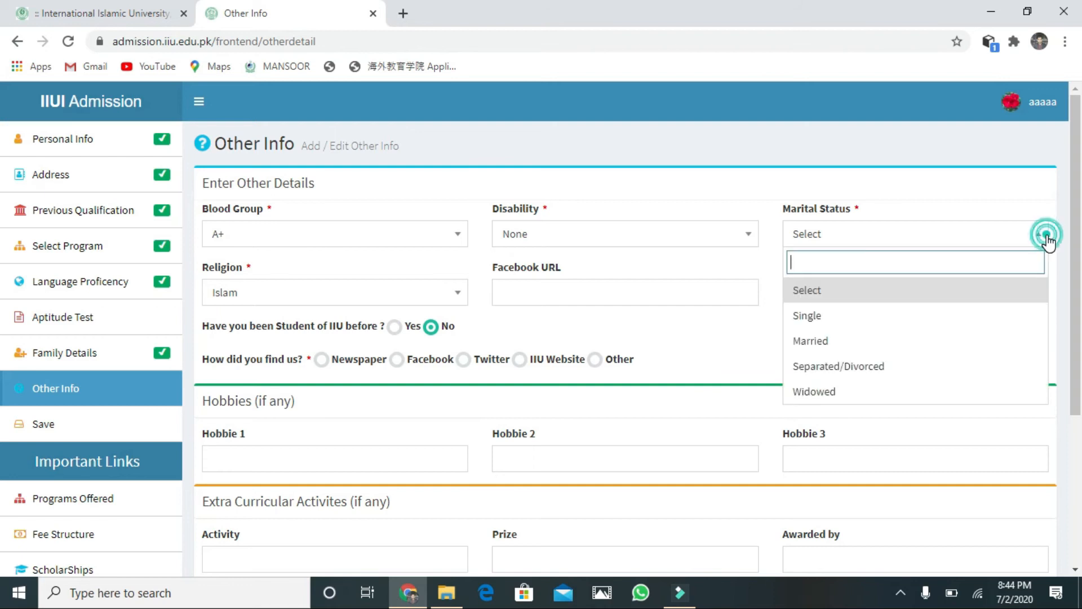
pyautogui.click(884, 345)
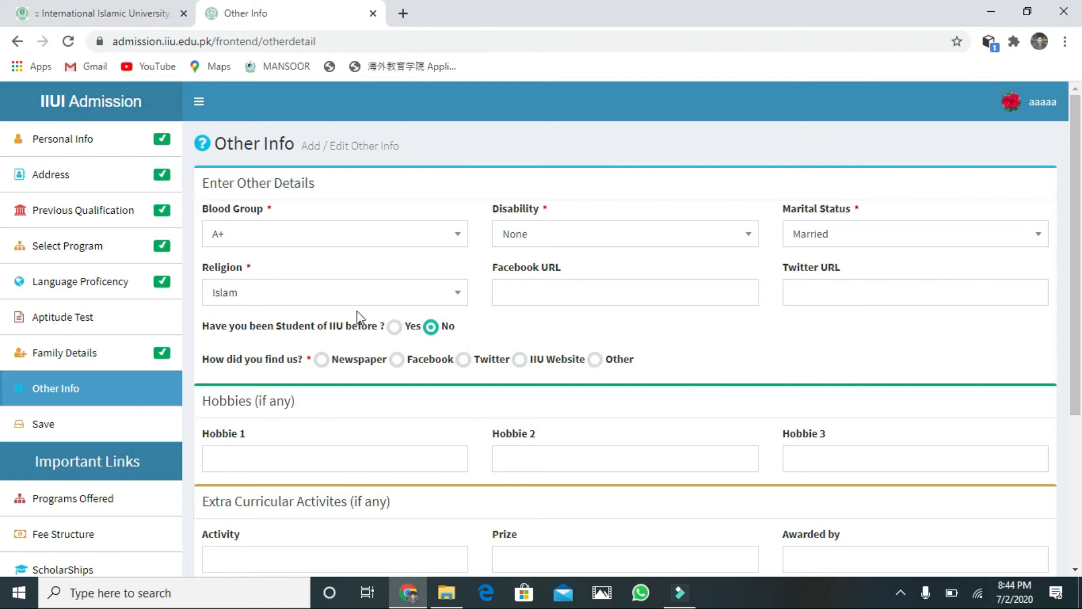
# Step: Fill the Facebook URL with XX and Twitter URL with XXX, and mark IIU Website as the source
pyautogui.click(545, 297)
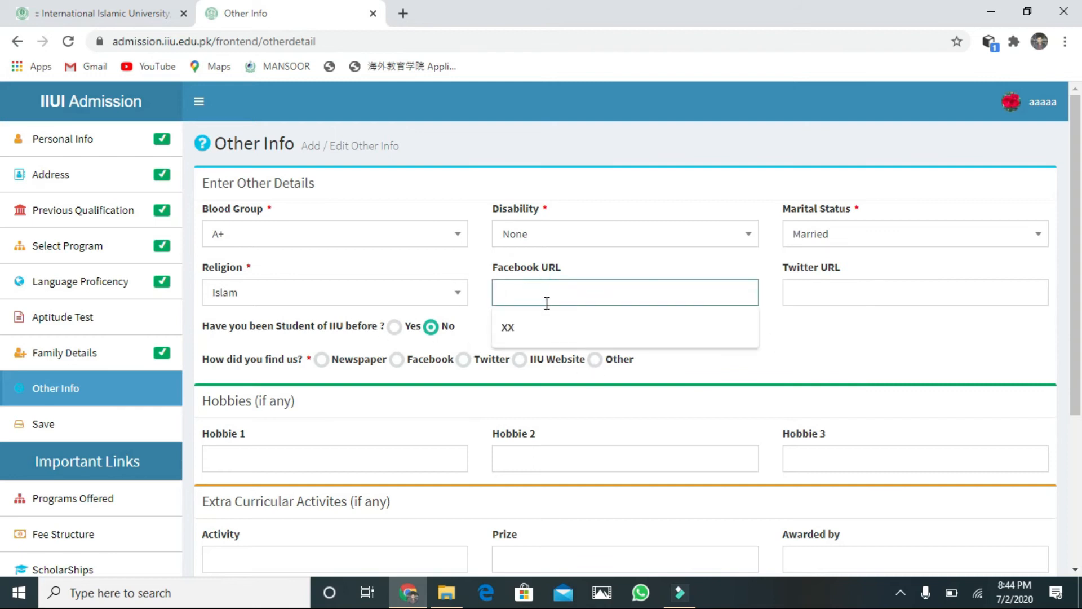
pyautogui.click(544, 324)
pyautogui.click(778, 284)
pyautogui.click(811, 293)
pyautogui.click(814, 326)
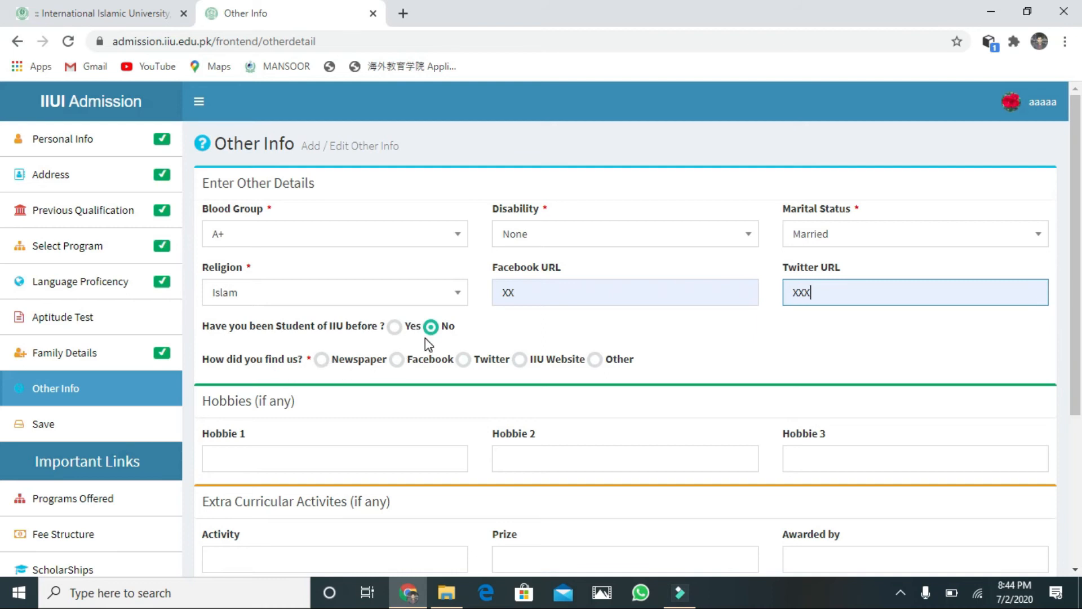
pyautogui.click(520, 359)
# Step: Enter the hobbies DIGITAL MARKETING, qrick and toot balk
pyautogui.scroll(-1, 699, 400)
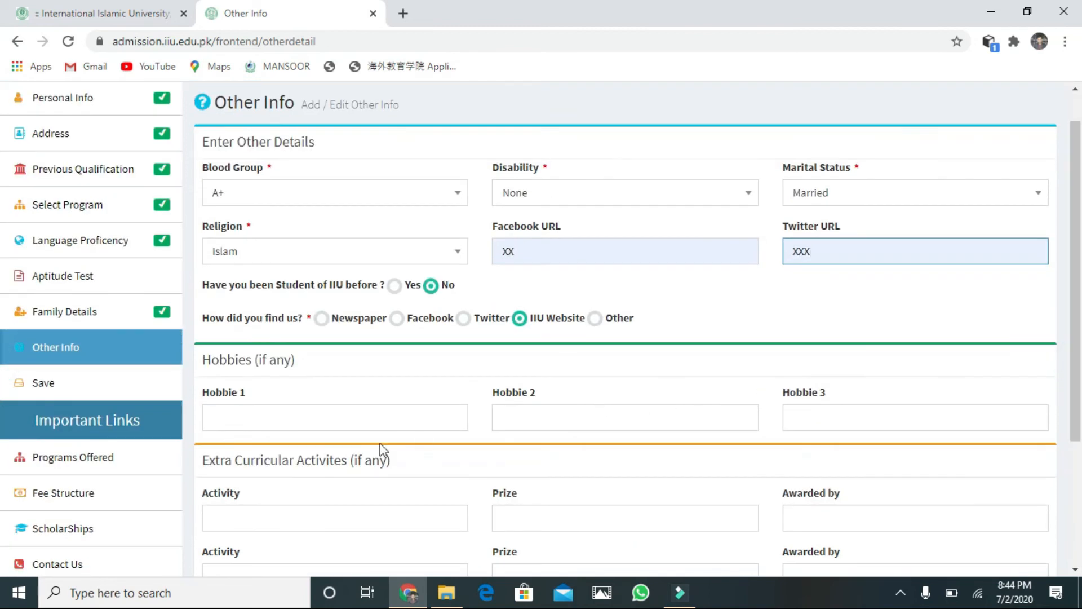
pyautogui.click(334, 423)
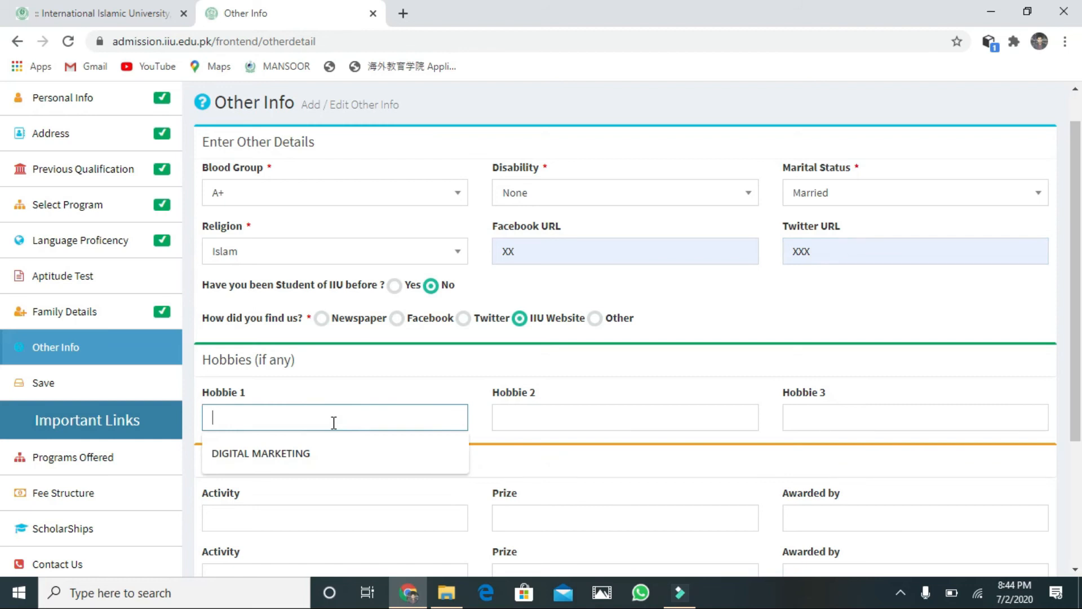
pyautogui.click(314, 453)
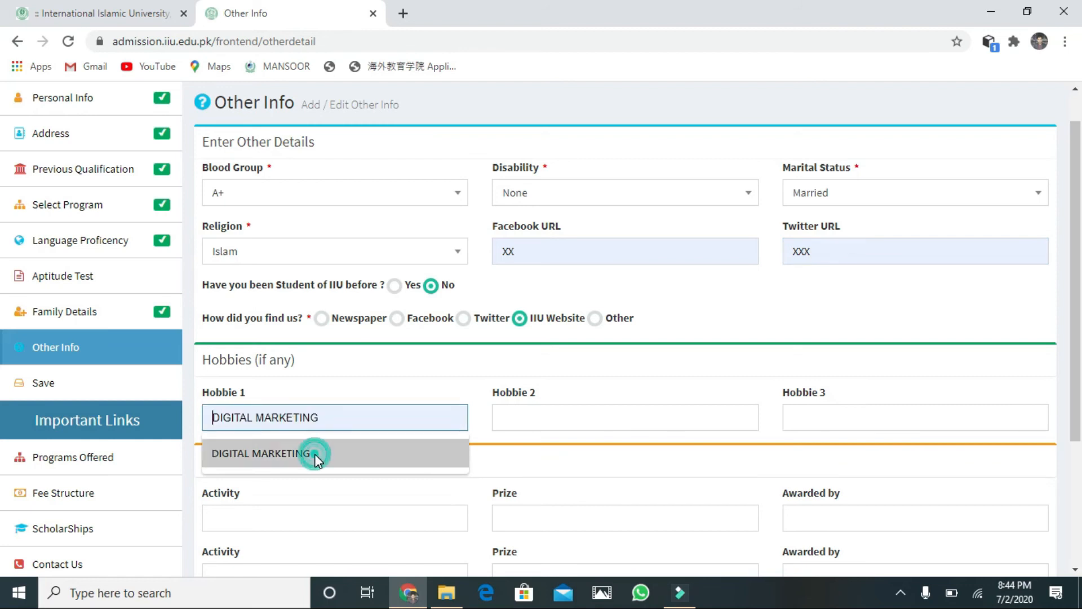
pyautogui.click(522, 412)
pyautogui.write('q')
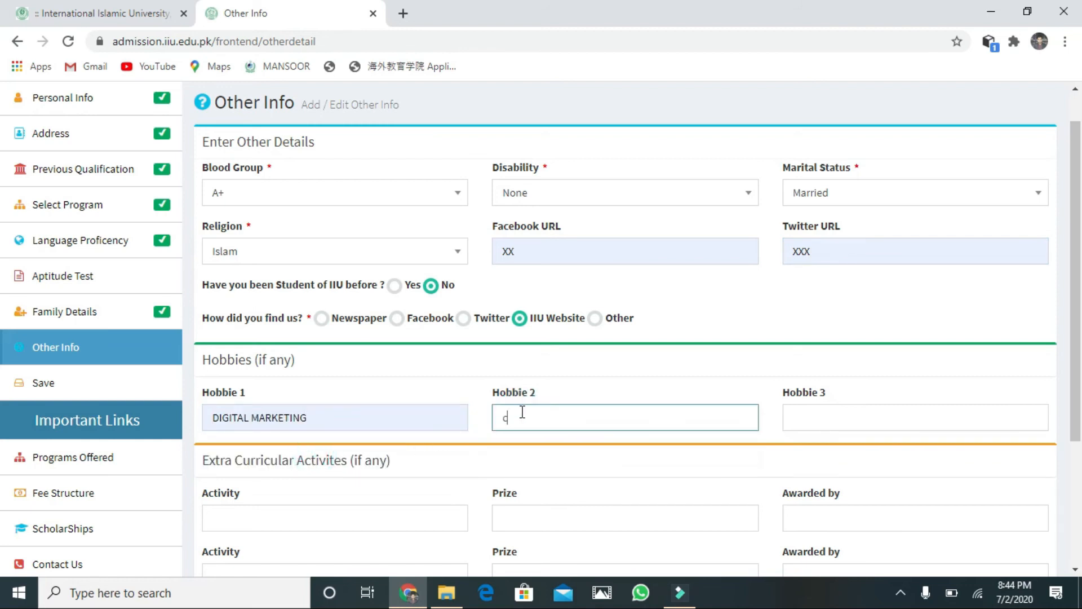
pyautogui.write('ricket')
pyautogui.click(831, 411)
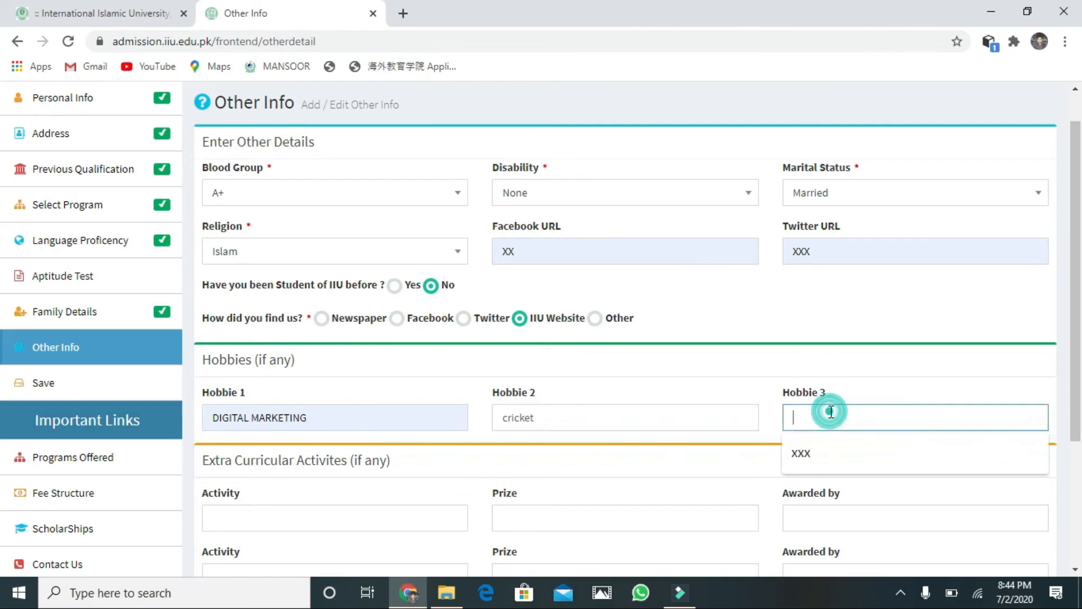
pyautogui.write('t')
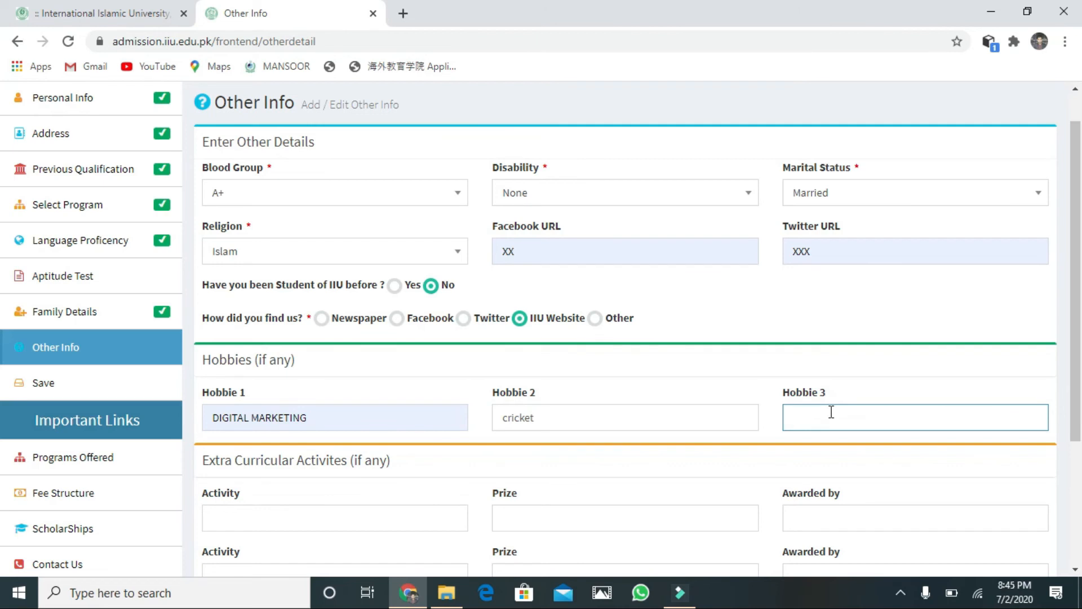
pyautogui.write('oot balk')
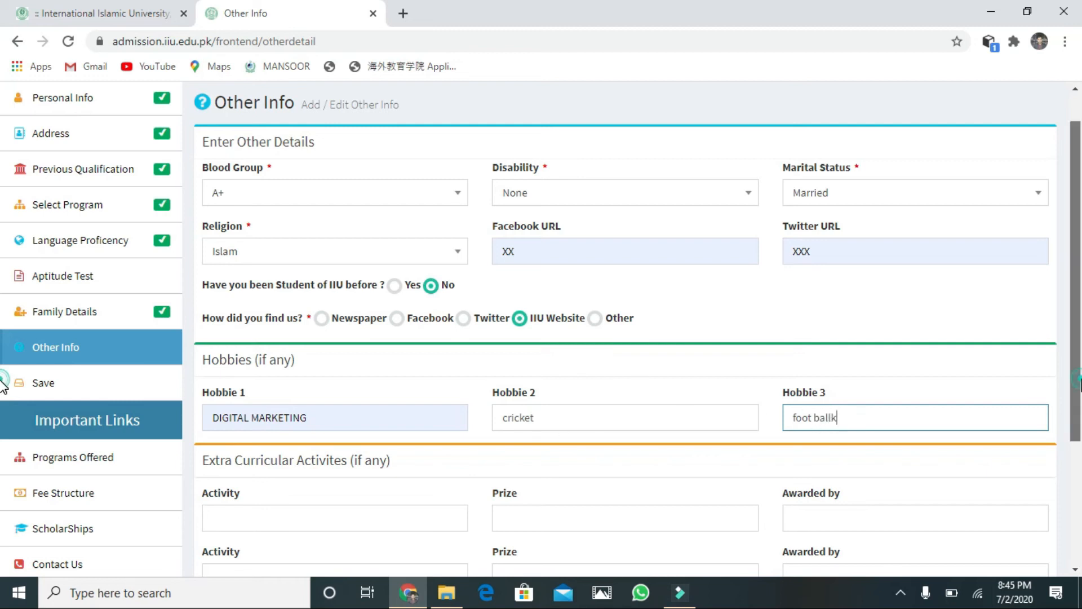
# Step: Go to the extra-curricular activity field, then save Other Info and move to the next step
pyautogui.scroll(-2, 2, 386)
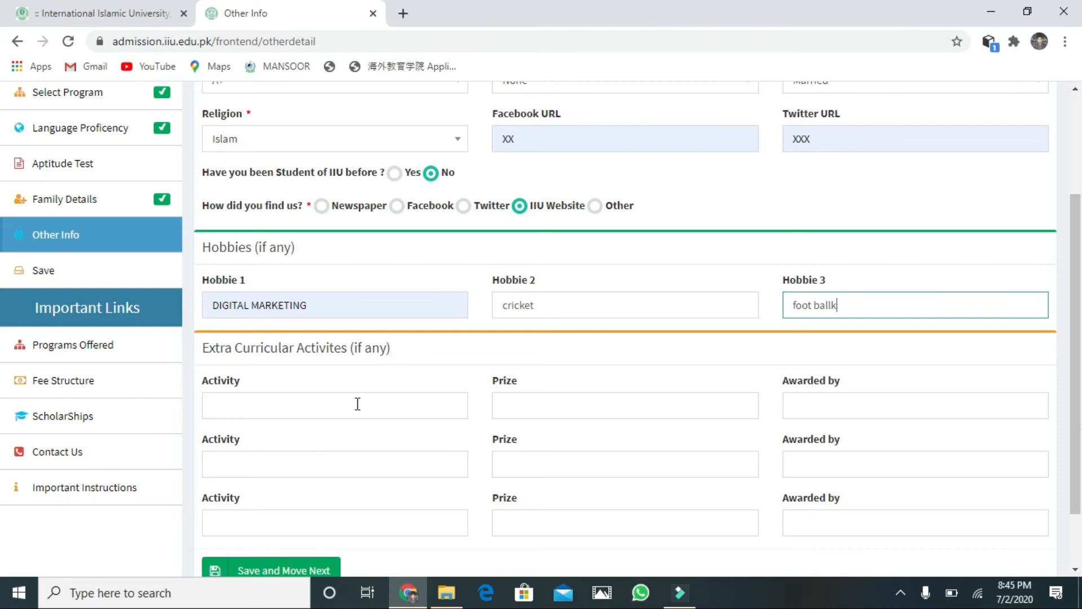
pyautogui.click(353, 401)
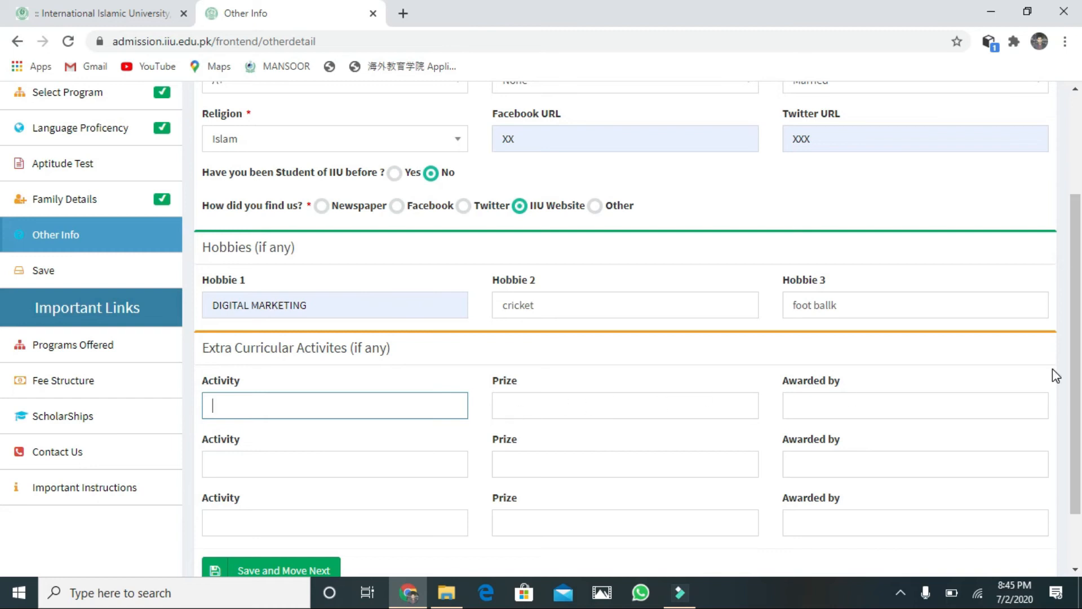
pyautogui.moveTo(1077, 373); pyautogui.dragTo(1079, 429)
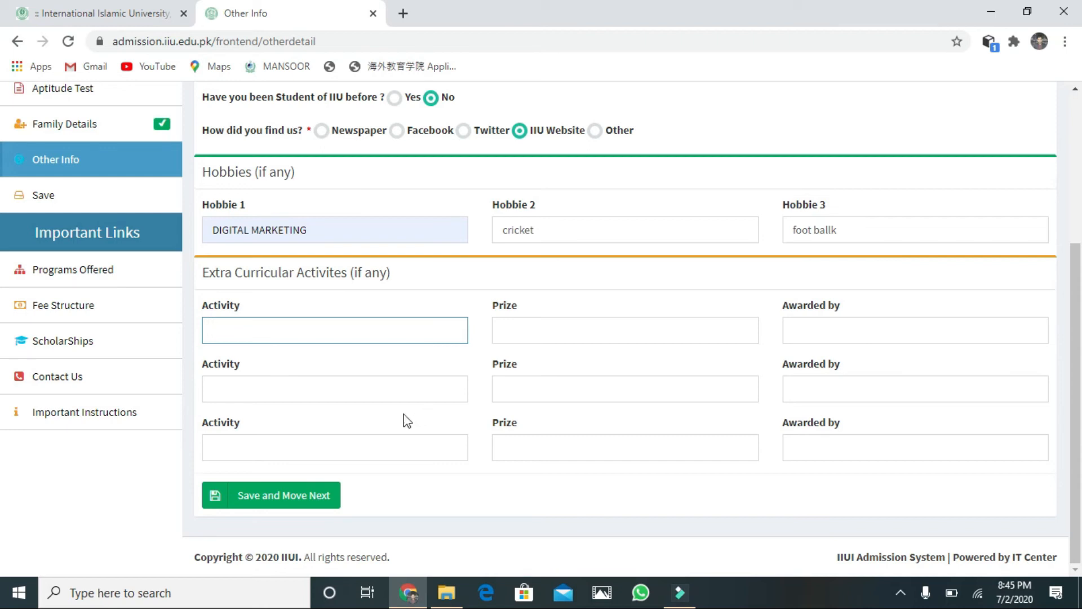
pyautogui.click(303, 498)
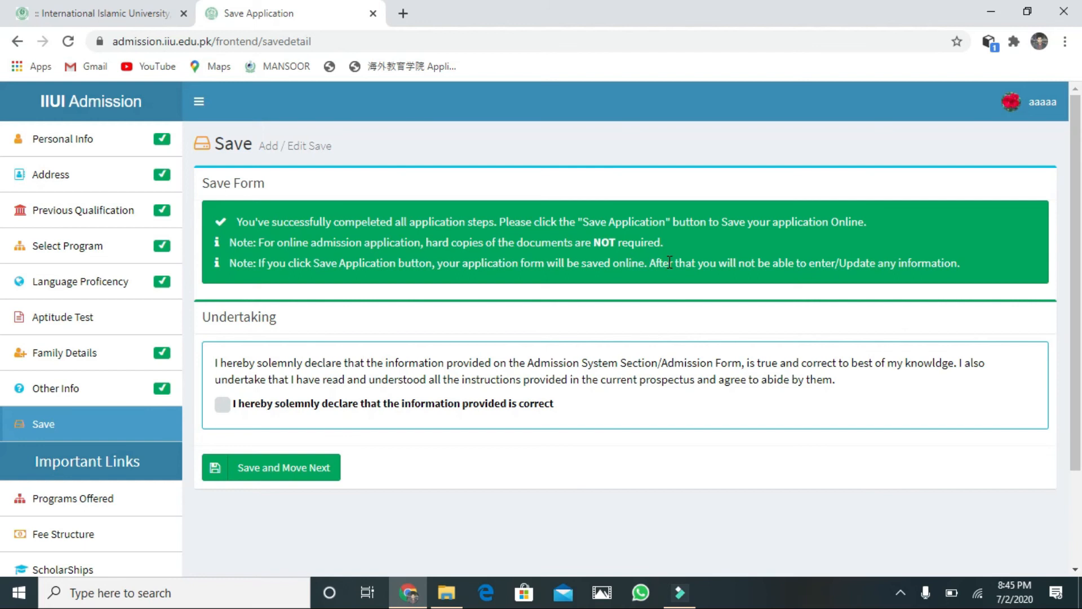
# Step: Accept the undertaking declaration and submit the BS Information Technology application
pyautogui.click(221, 406)
pyautogui.click(245, 465)
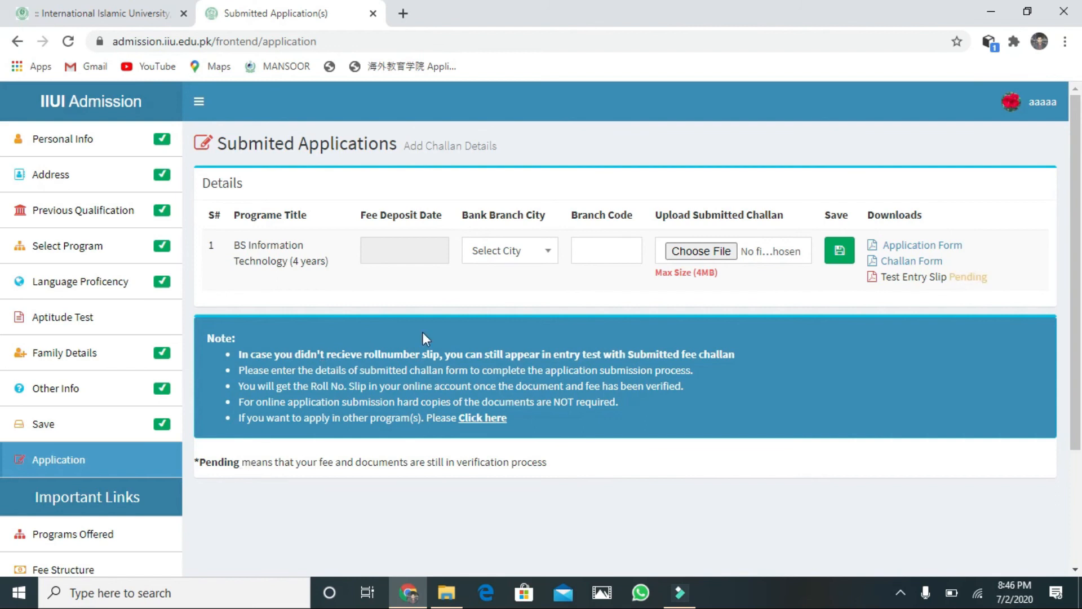
# Step: Set the fee deposit date to 2 July 2020 and bank branch city to Abbottabad
pyautogui.click(423, 262)
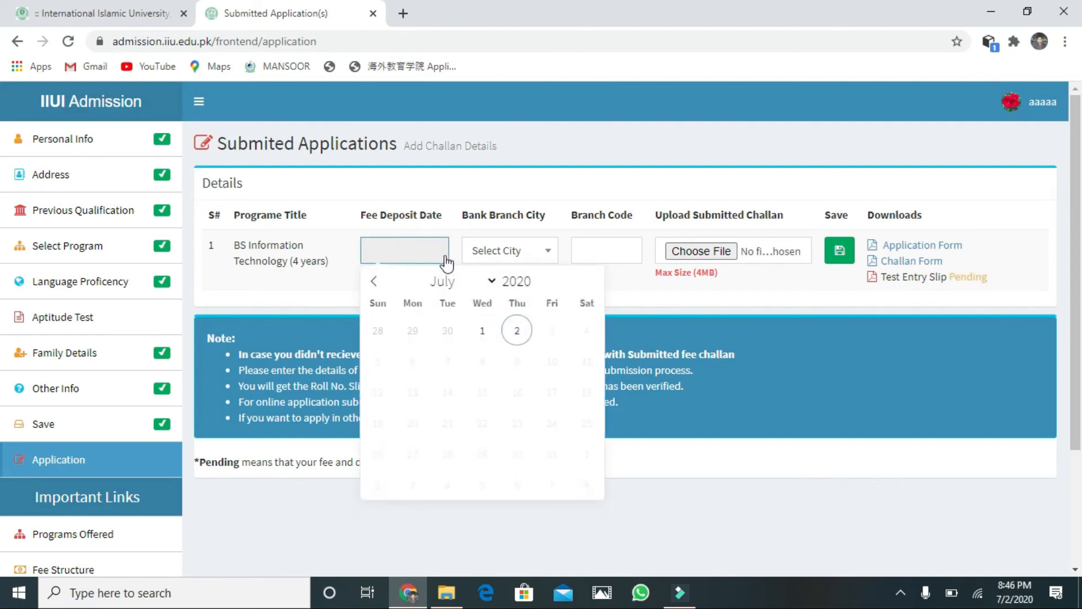
pyautogui.click(520, 331)
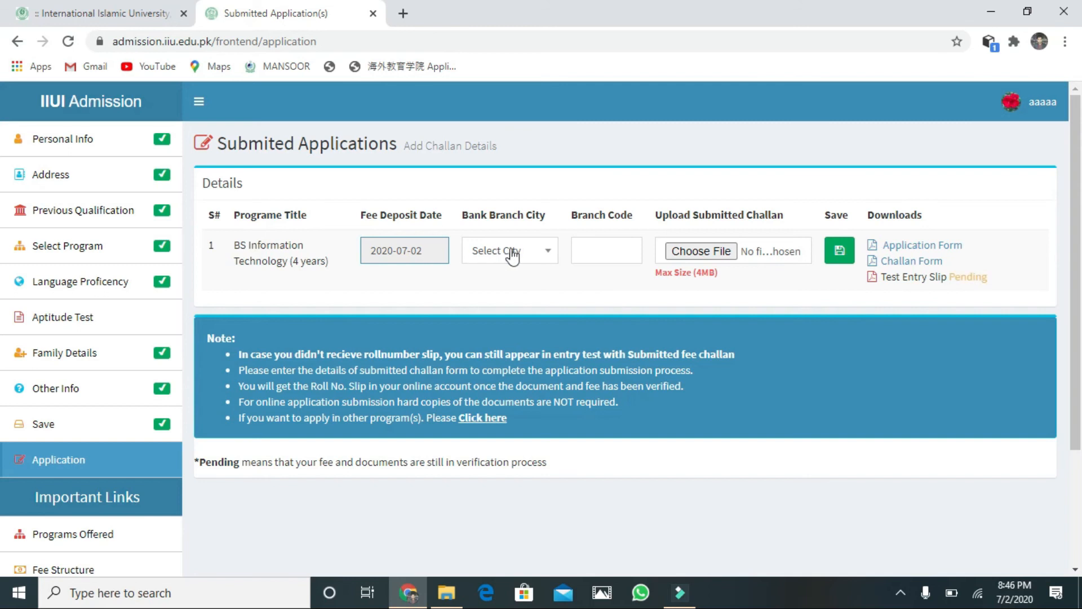
pyautogui.click(540, 251)
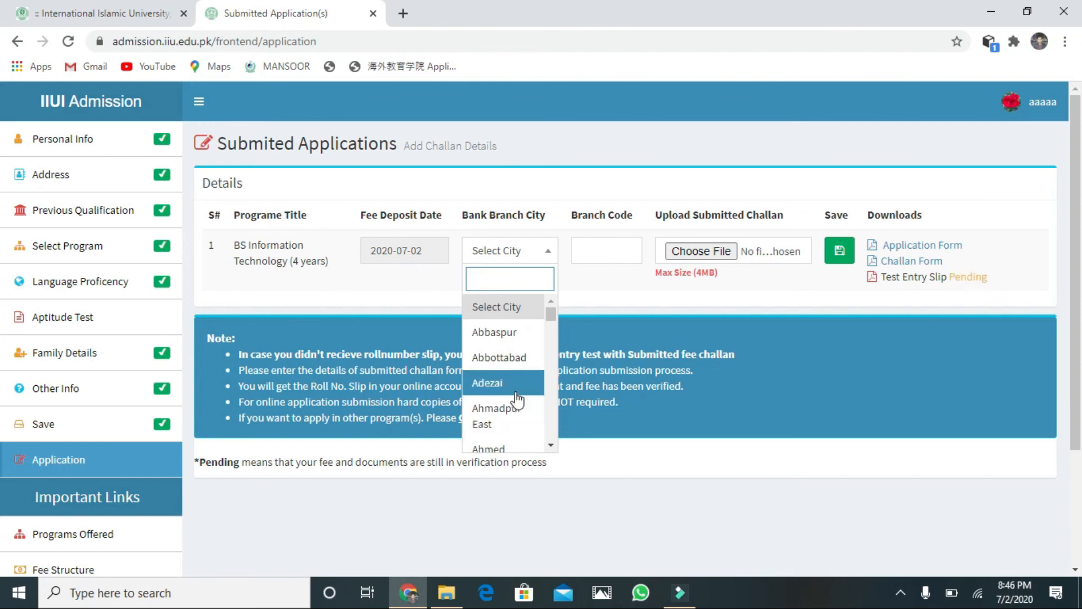
pyautogui.click(526, 356)
# Step: Enter branch code 5667 and open the fee challan form in a new tab
pyautogui.click(615, 251)
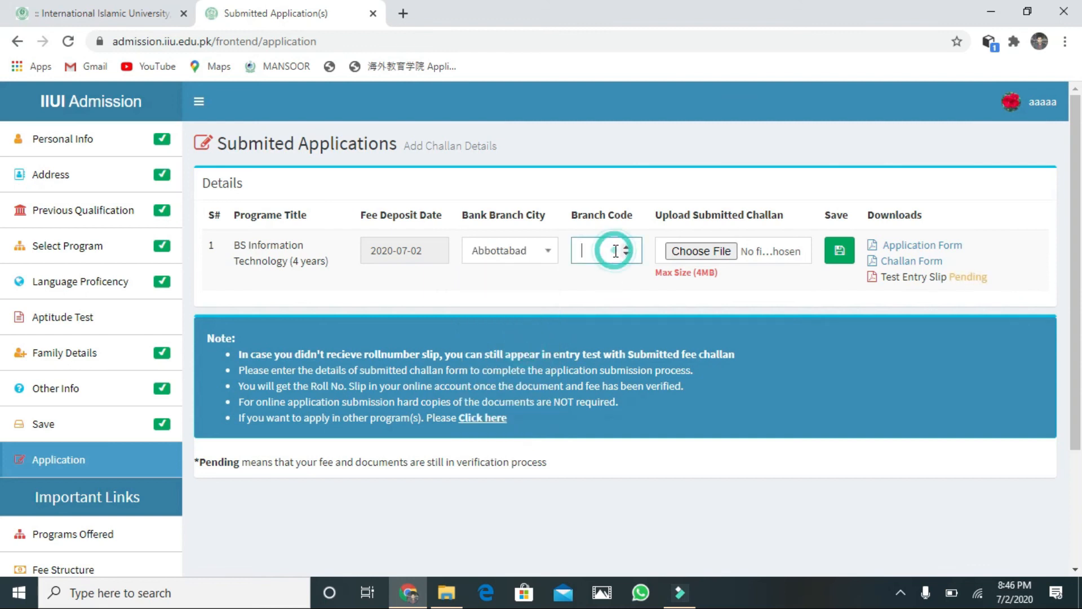
pyautogui.write('5665')
pyautogui.press('BackSpace')
pyautogui.press('BackSpace')
pyautogui.press('BackSpace')
pyautogui.click(877, 261)
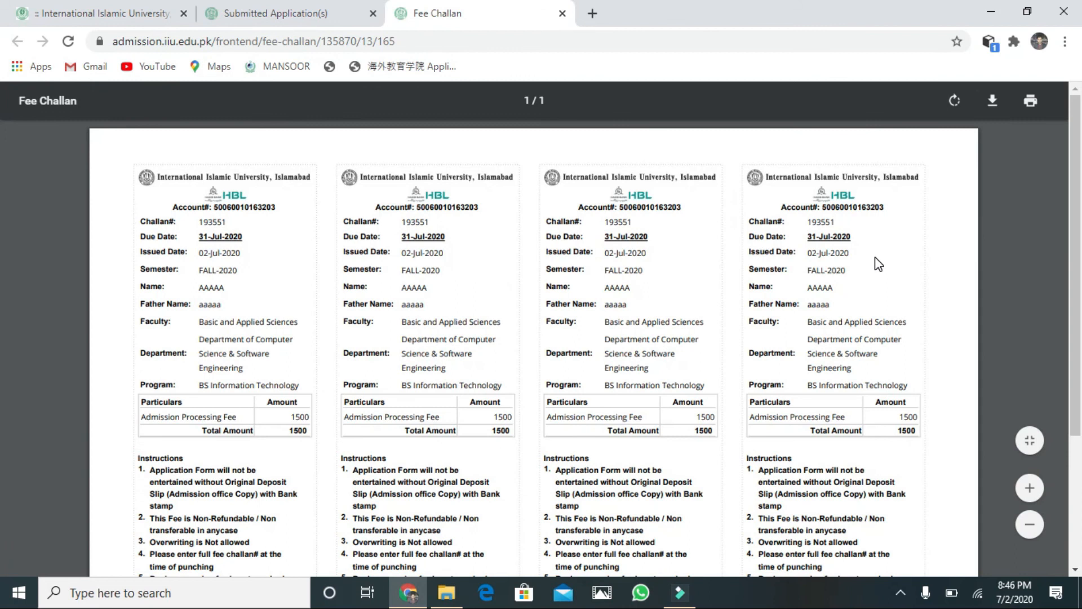
# Step: Download the fee challan as iiui.pdf into Downloads and return to Submitted Applications
pyautogui.click(992, 101)
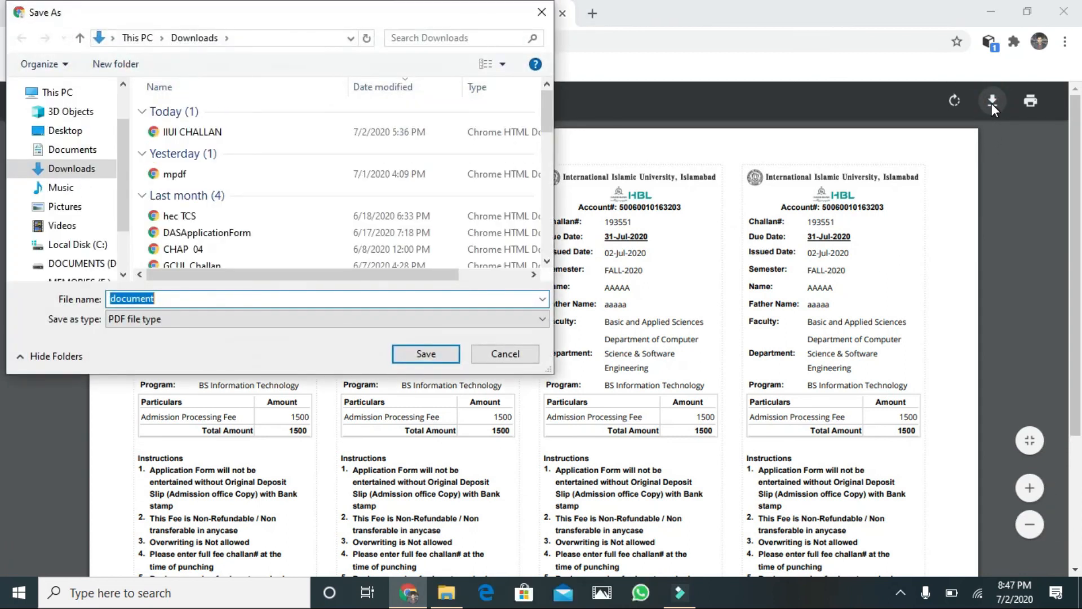
pyautogui.press('BackSpace')
pyautogui.write('iiui')
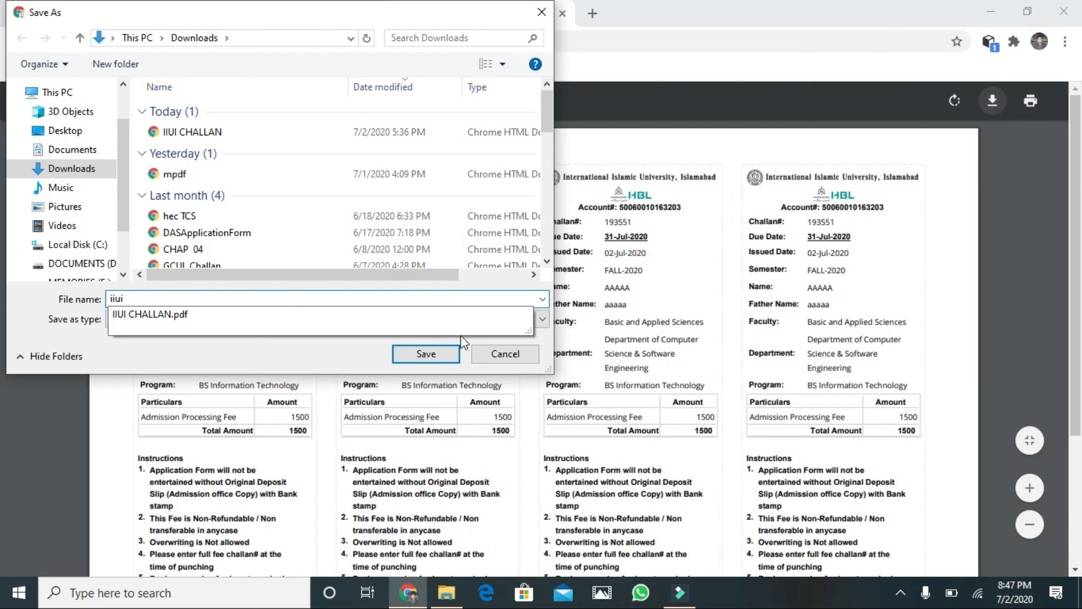
pyautogui.click(415, 350)
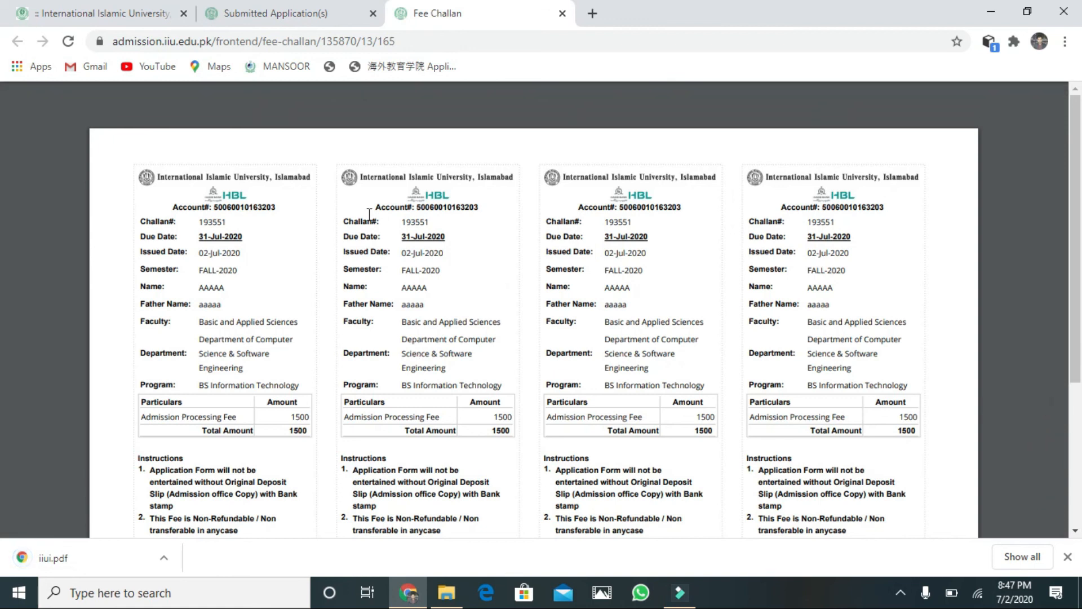
pyautogui.click(317, 16)
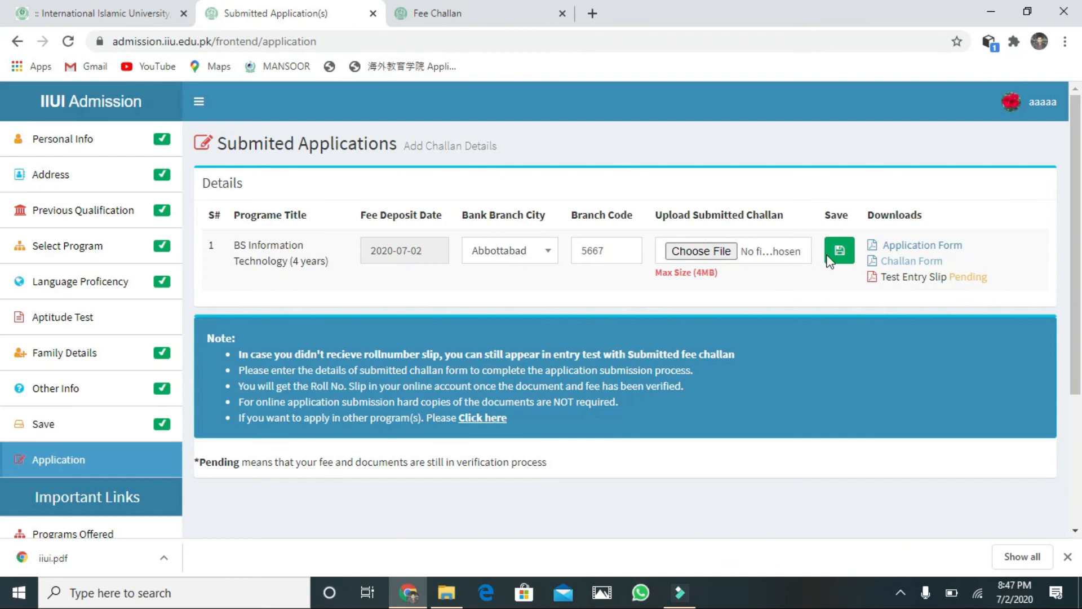
# Step: Review the printable BS Information Technology application form, print it, and return to Submitted Applications
pyautogui.click(892, 245)
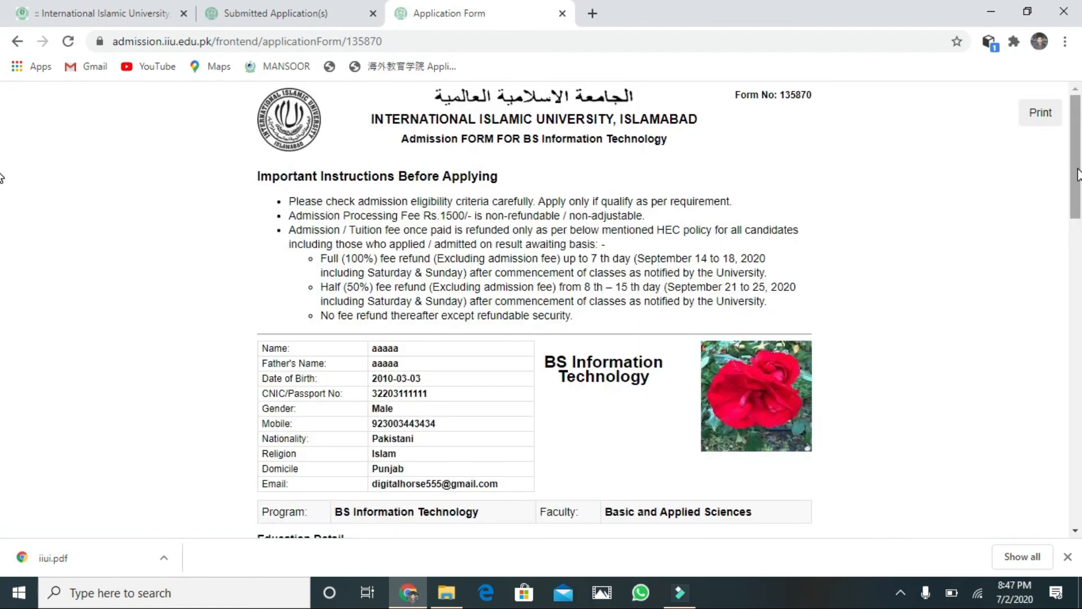
pyautogui.scroll(-10, 2, 237)
pyautogui.scroll(10, 5, 324)
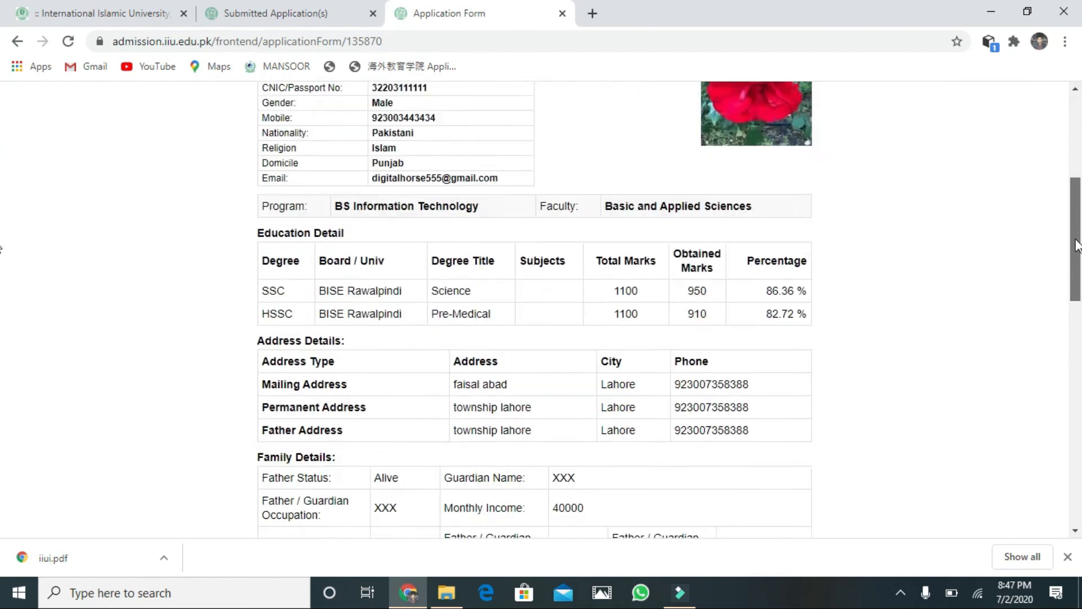
pyautogui.click(1045, 115)
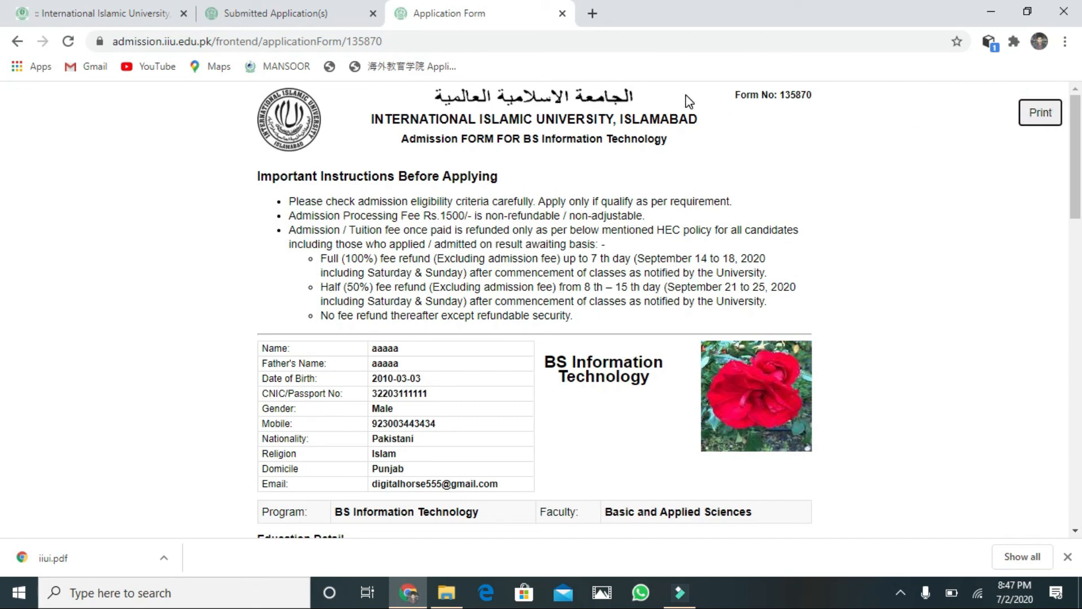
pyautogui.click(331, 16)
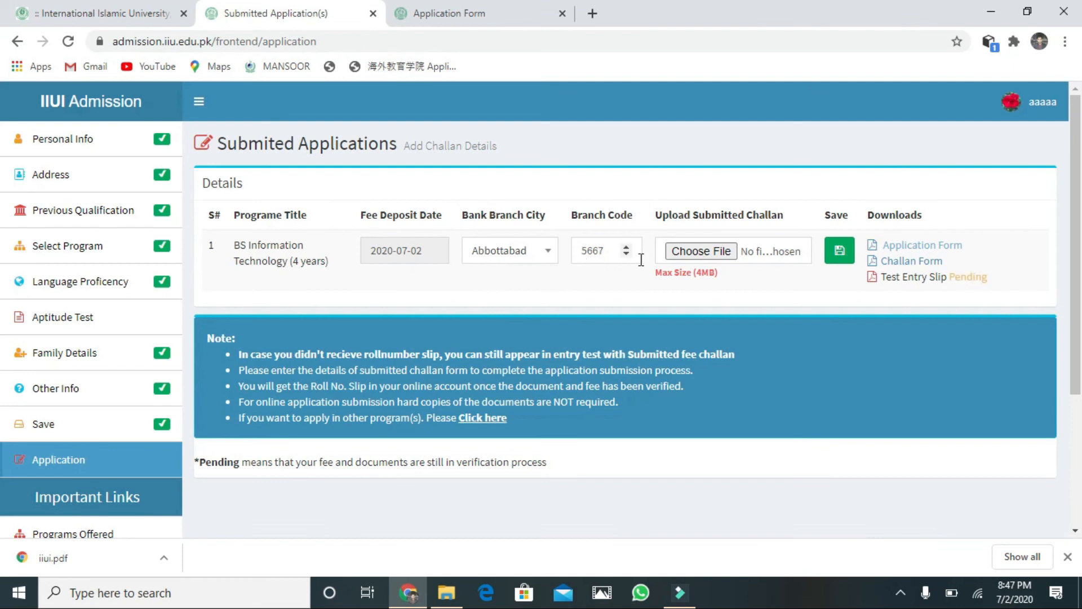
# Step: Attach the Desktop's gcul document image as the challan upload
pyautogui.click(704, 257)
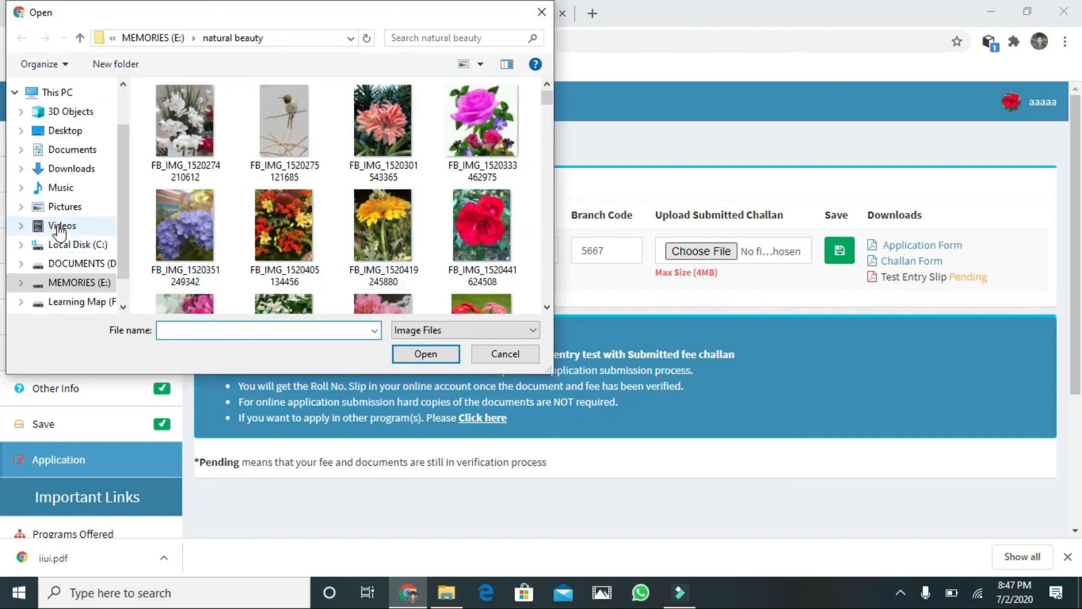
pyautogui.click(65, 130)
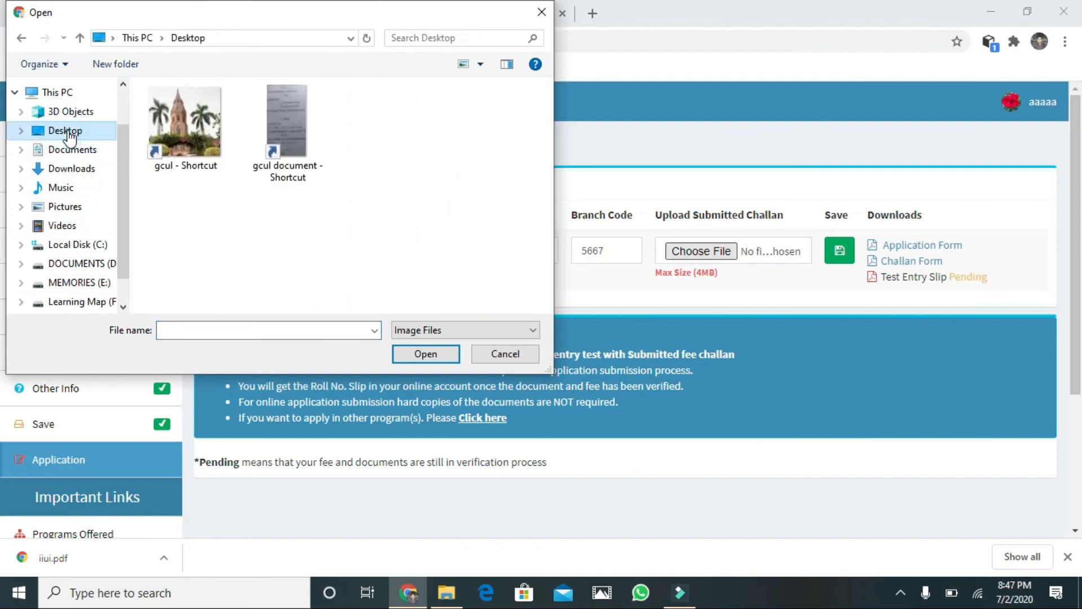
pyautogui.click(287, 130)
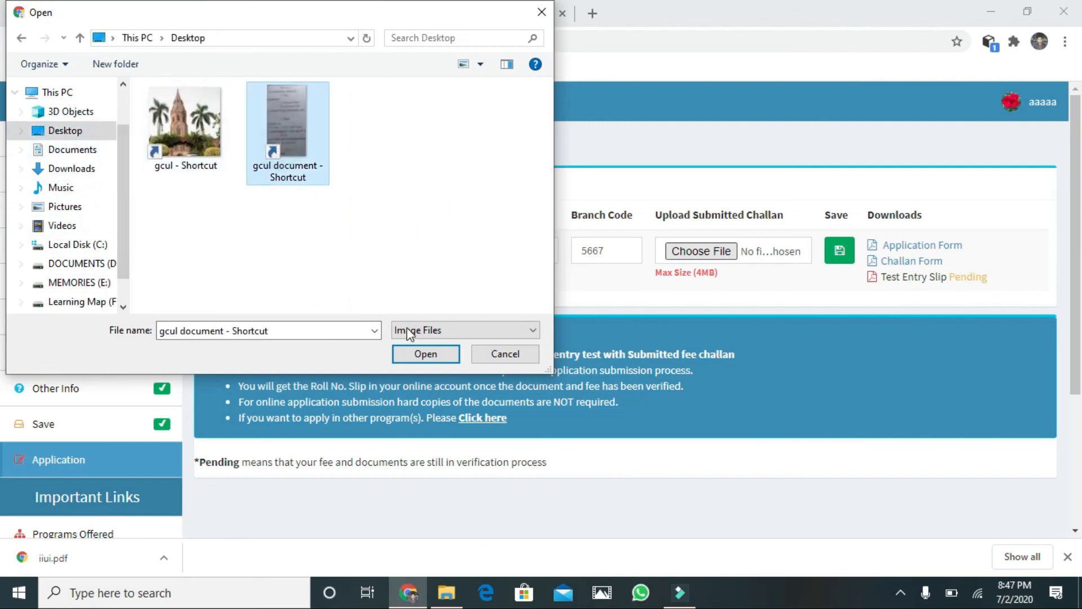
pyautogui.click(423, 354)
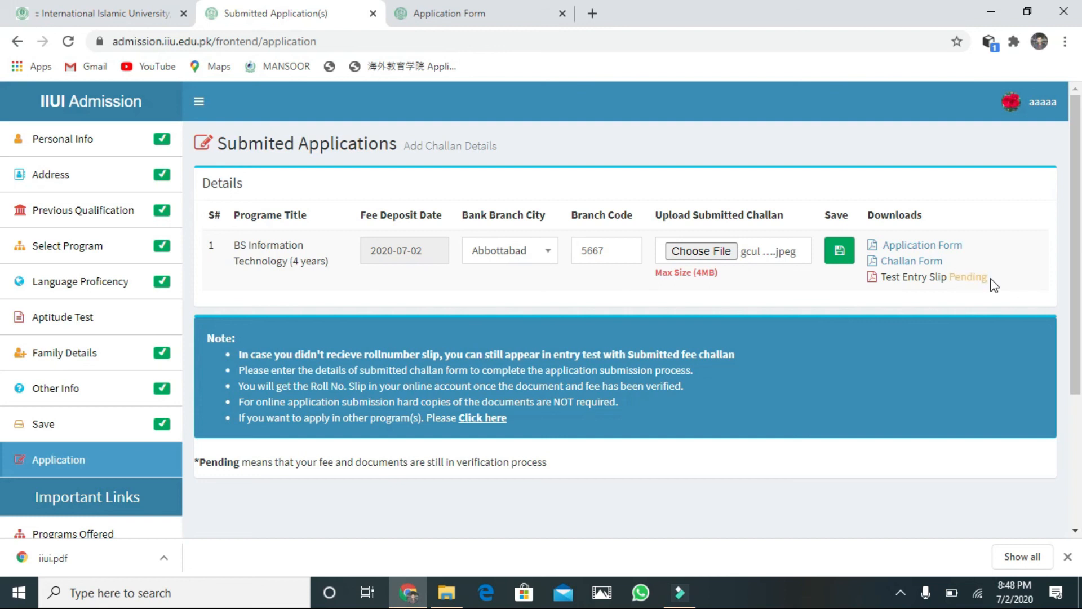
pyautogui.click(922, 278)
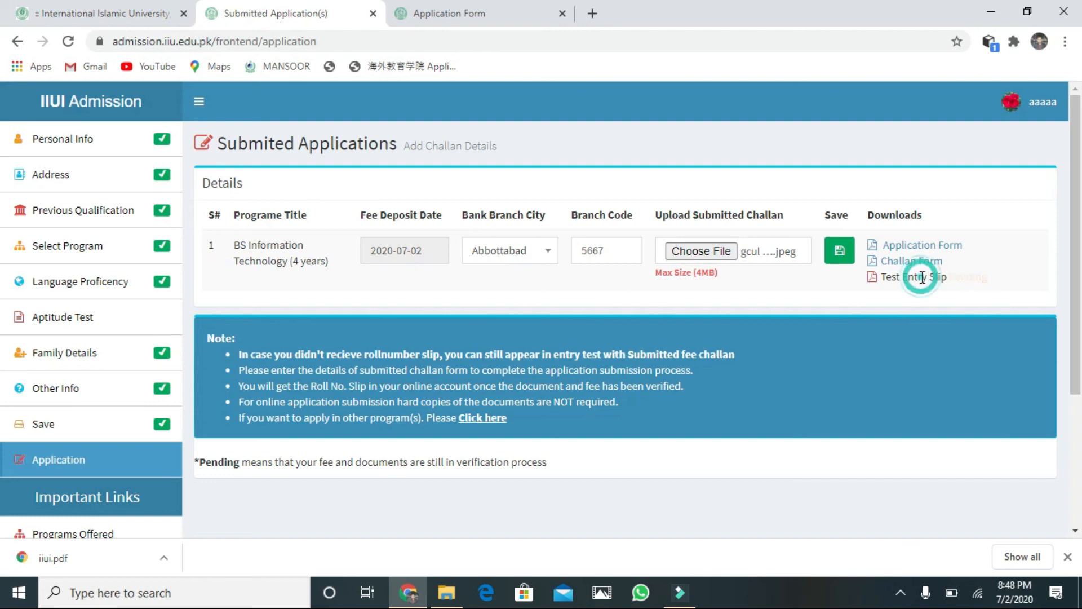
pyautogui.doubleClick(980, 284)
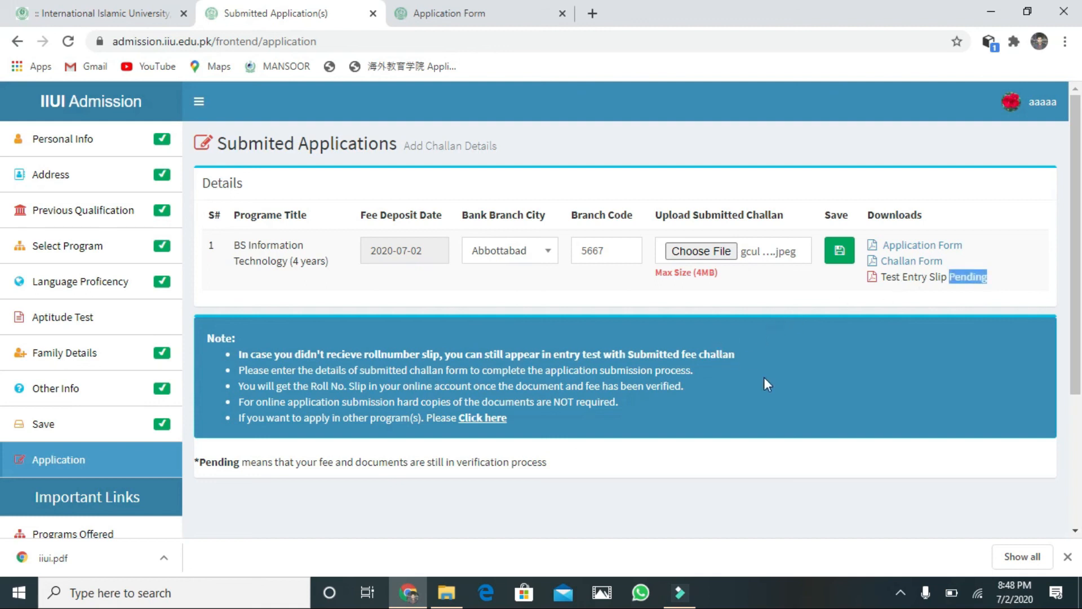
pyautogui.click(1076, 342)
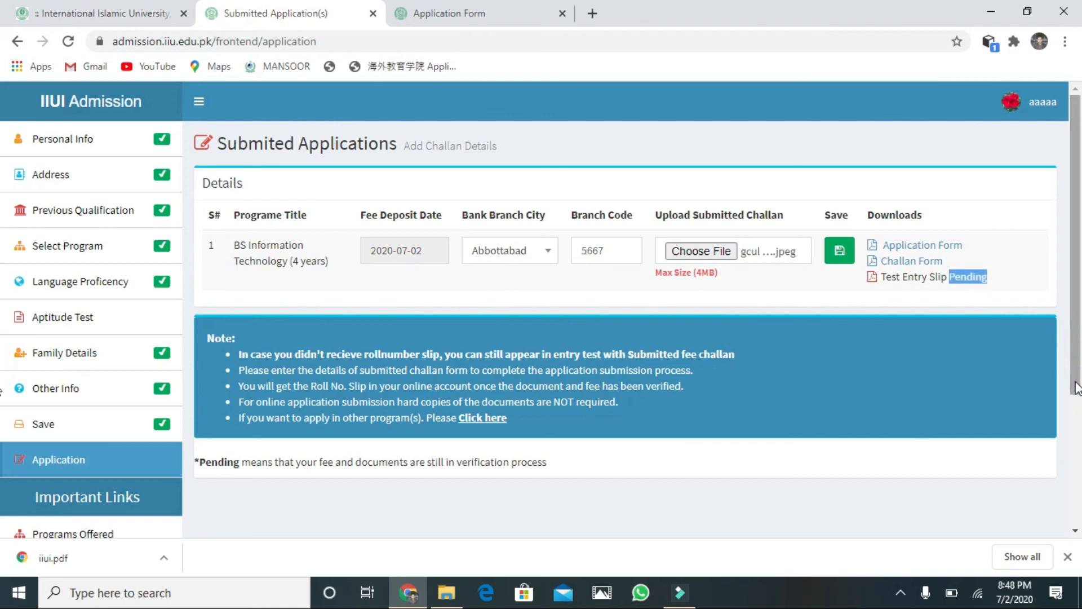
pyautogui.click(1077, 353)
pyautogui.moveTo(1076, 349)
pyautogui.mouseDown()
pyautogui.moveTo(1077, 377)
pyautogui.moveTo(1075, 345)
pyautogui.mouseUp()
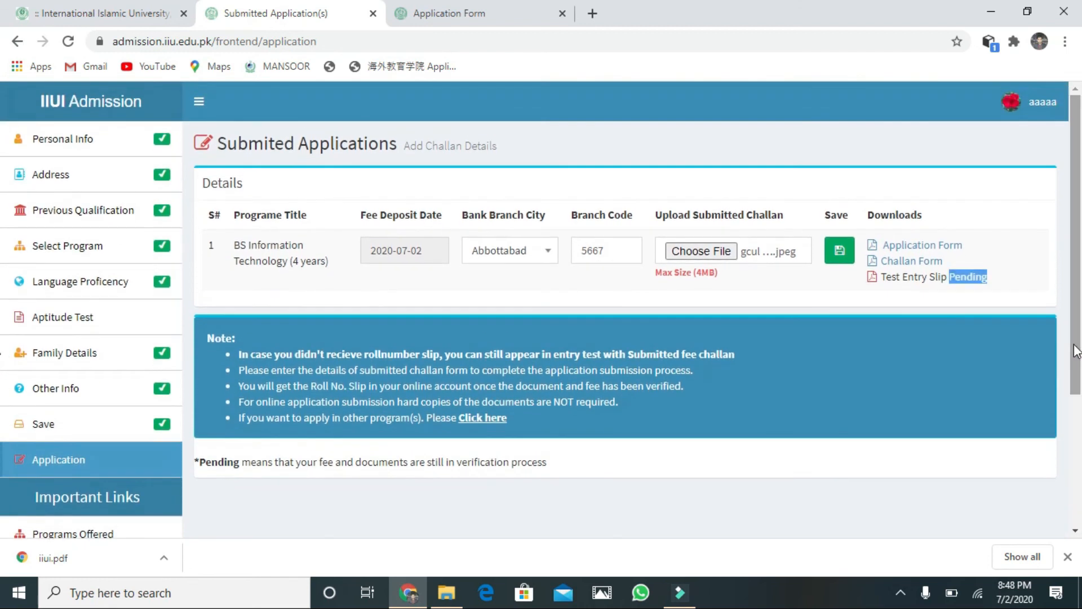